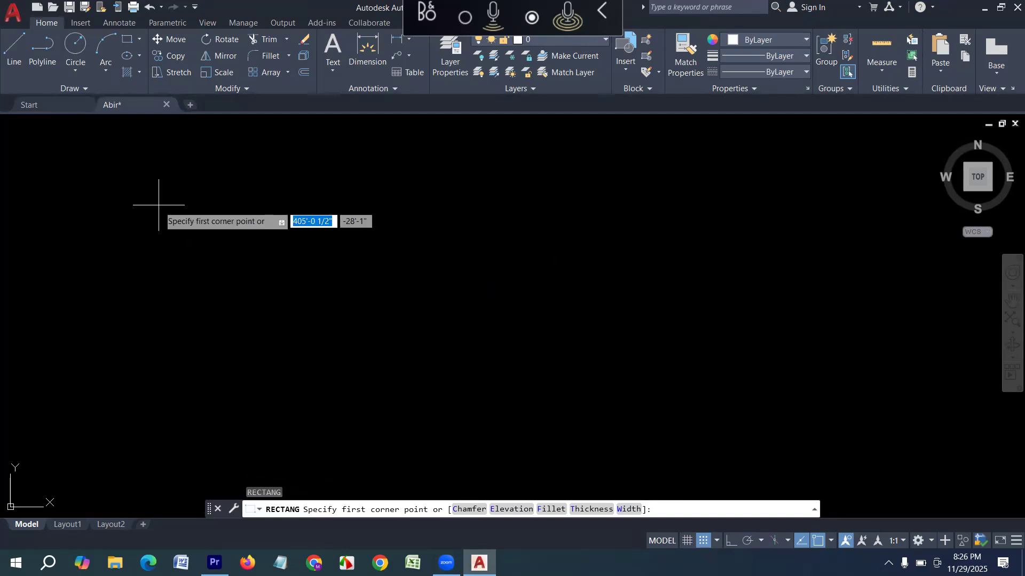
- Draw a rectangle 16' wide and 8' high in the empty area beside the floor plan
scroll(264, 399, down, 2)
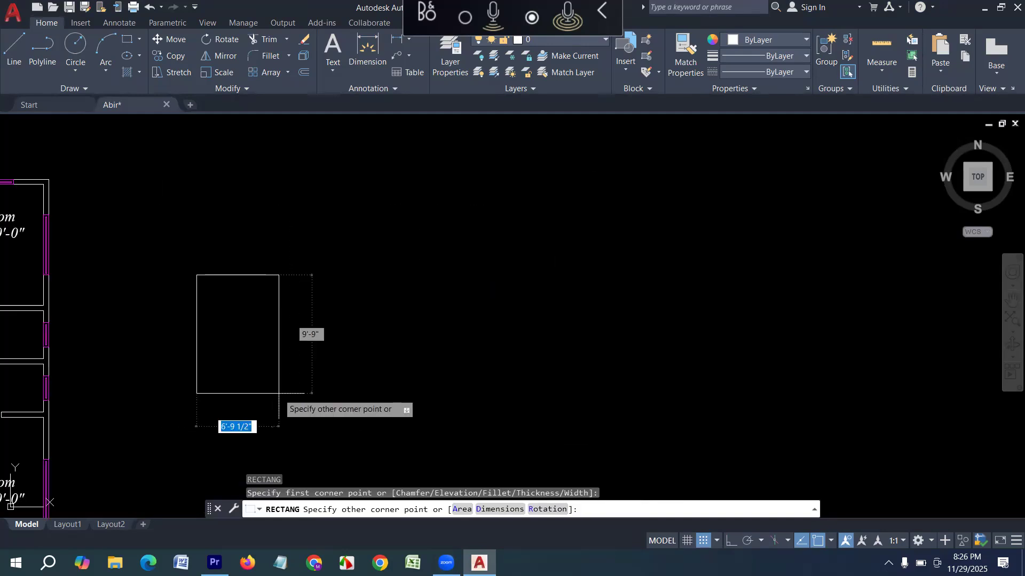
scroll(498, 407, up, 2)
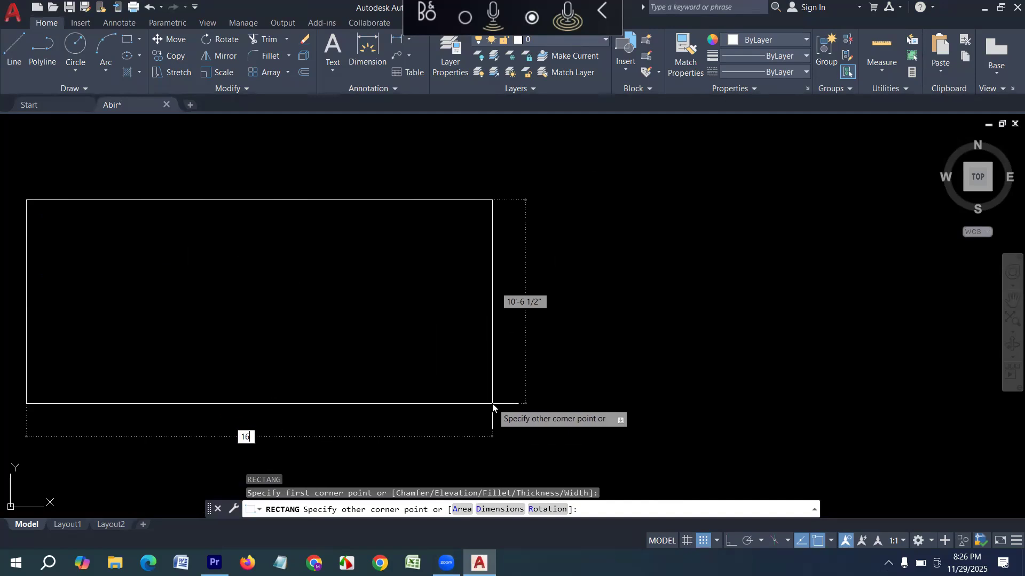
key(Tab)
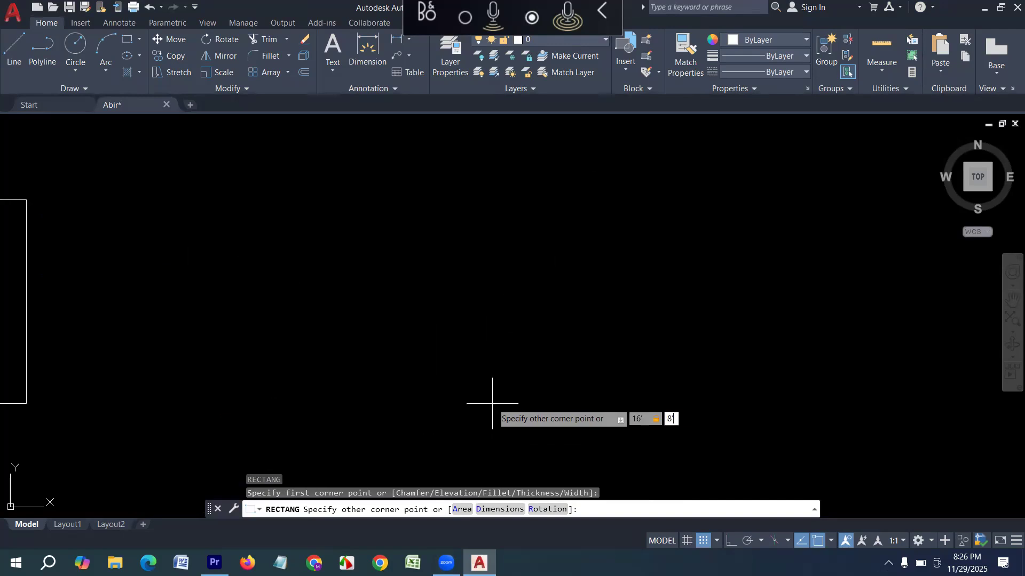
key(Return)
middle_drag(265, 255, 318, 472)
scroll(196, 354, up, 2)
mouse_move(203, 354)
middle_down()
mouse_move(437, 315)
mouse_move(338, 315)
middle_up()
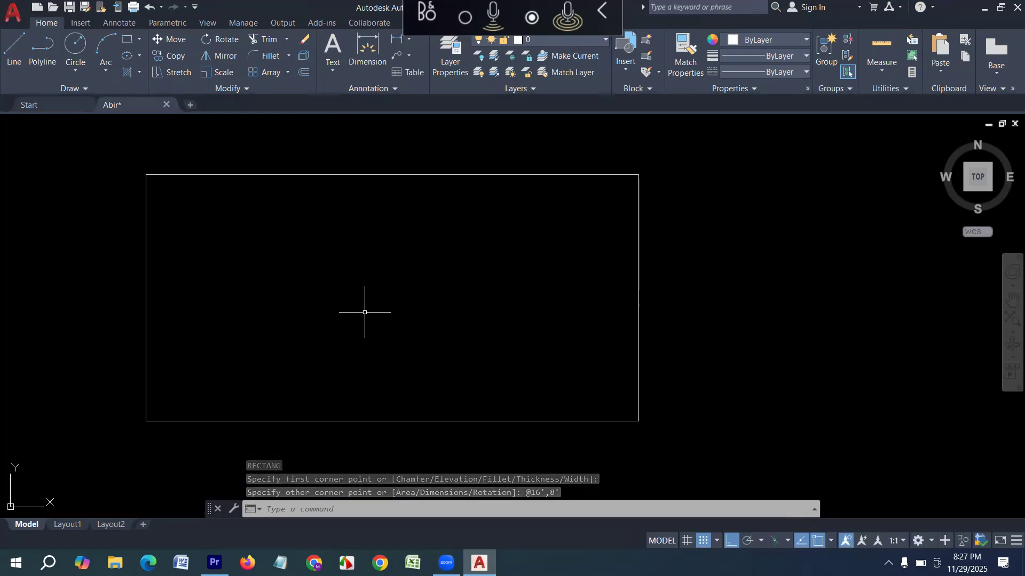
key(Escape)
key(Escape)
- Offset the rectangle outward by 5 inches to form the surrounding wall outline
text(o)
key(Return)
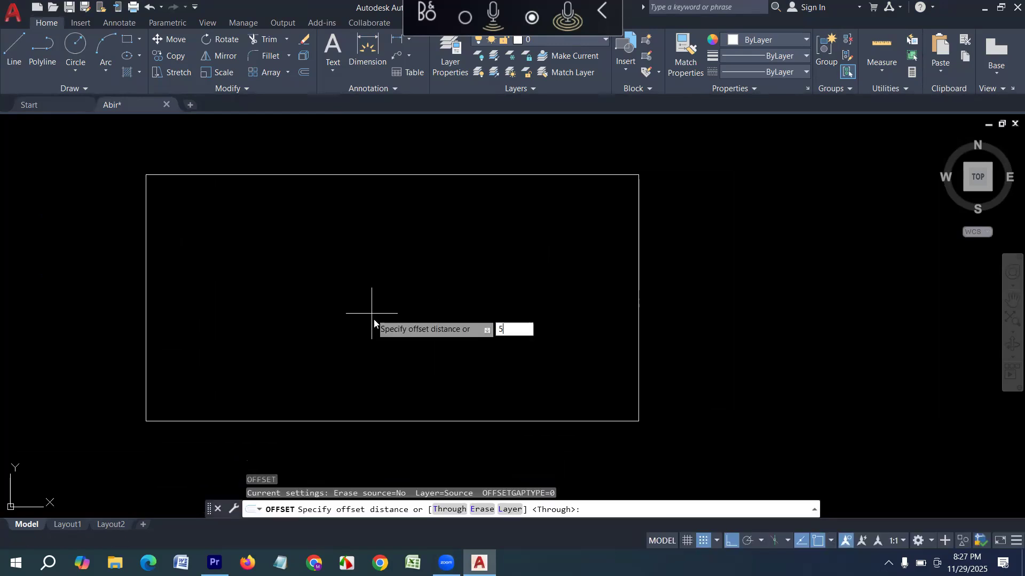
key(Return)
click(361, 175)
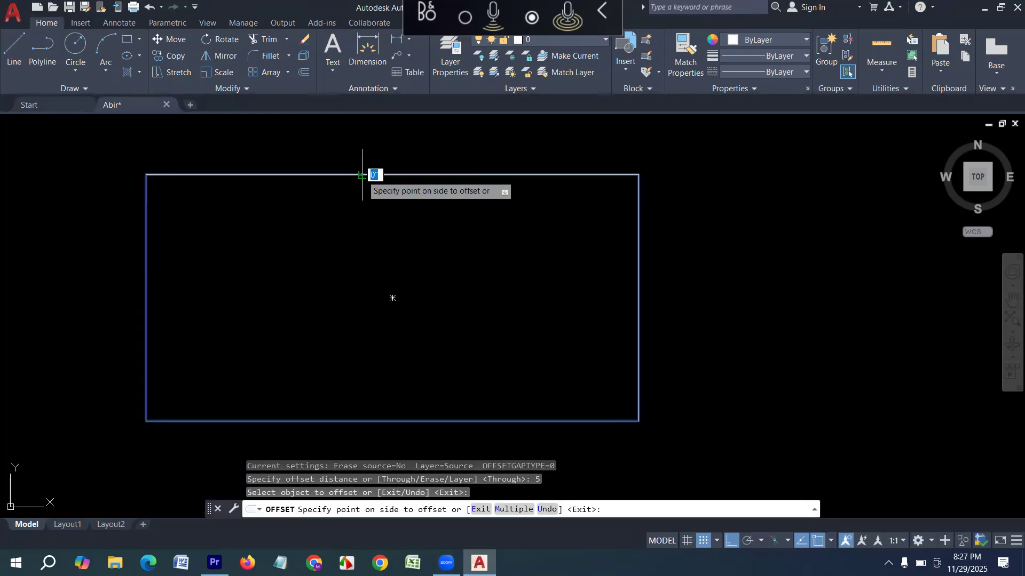
click(366, 157)
key(Escape)
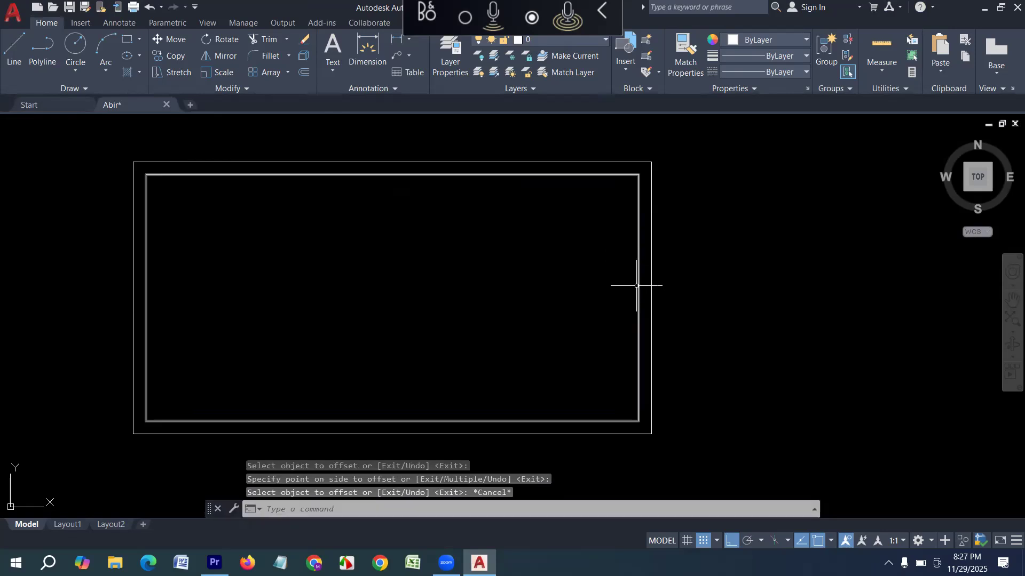
- Explode the inner rectangle into separate lines
click(509, 173)
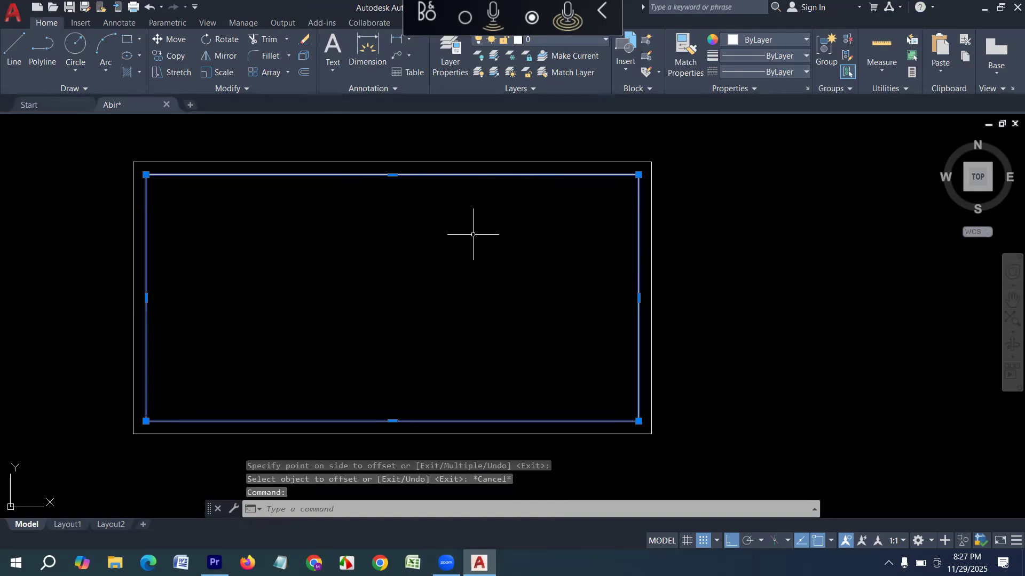
text(X)
key(Return)
key(Escape)
key(Escape)
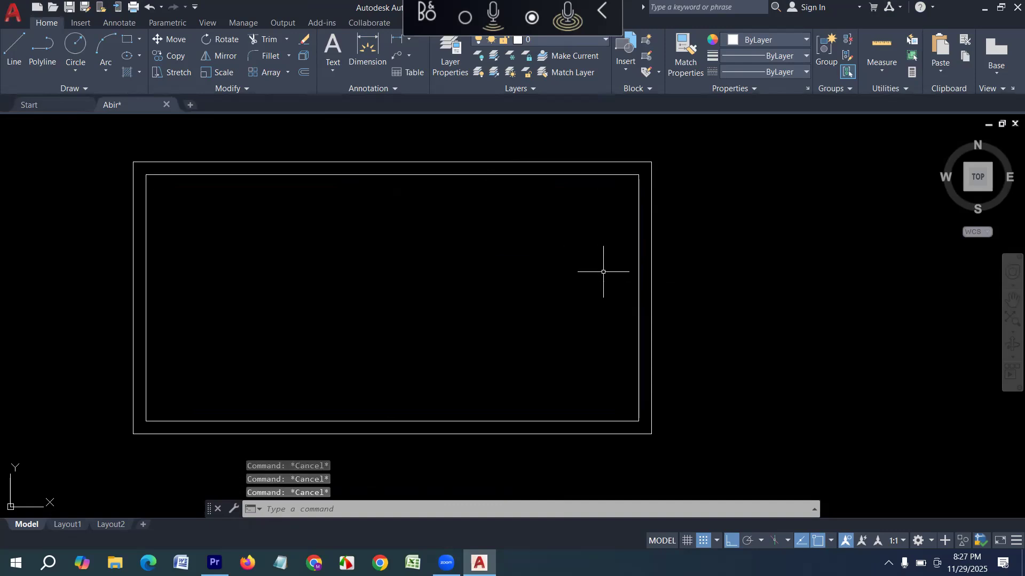
- Offset the inner rectangle's right edge inward by 4' to mark the landing
key(Return)
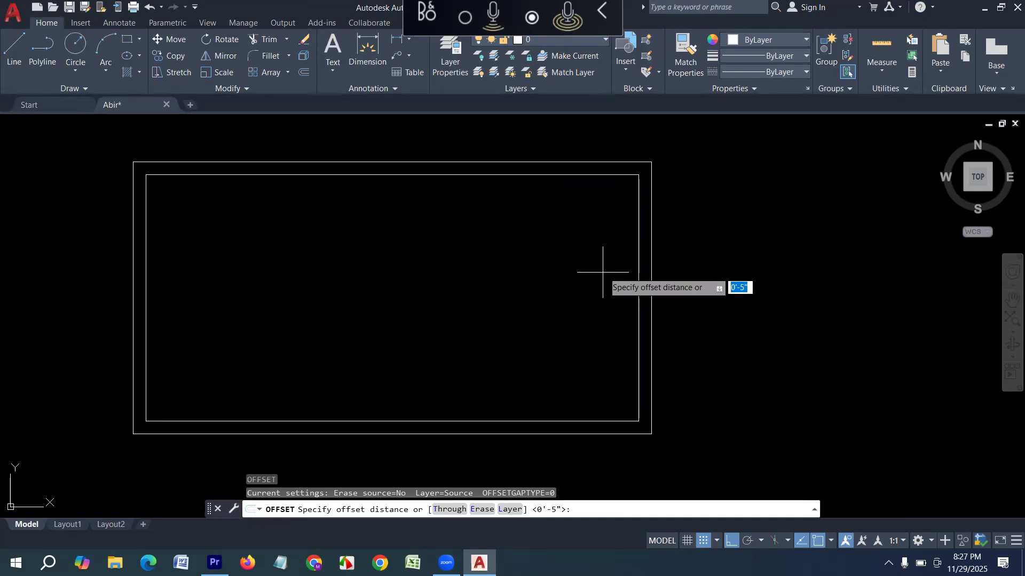
text(4')
key(Return)
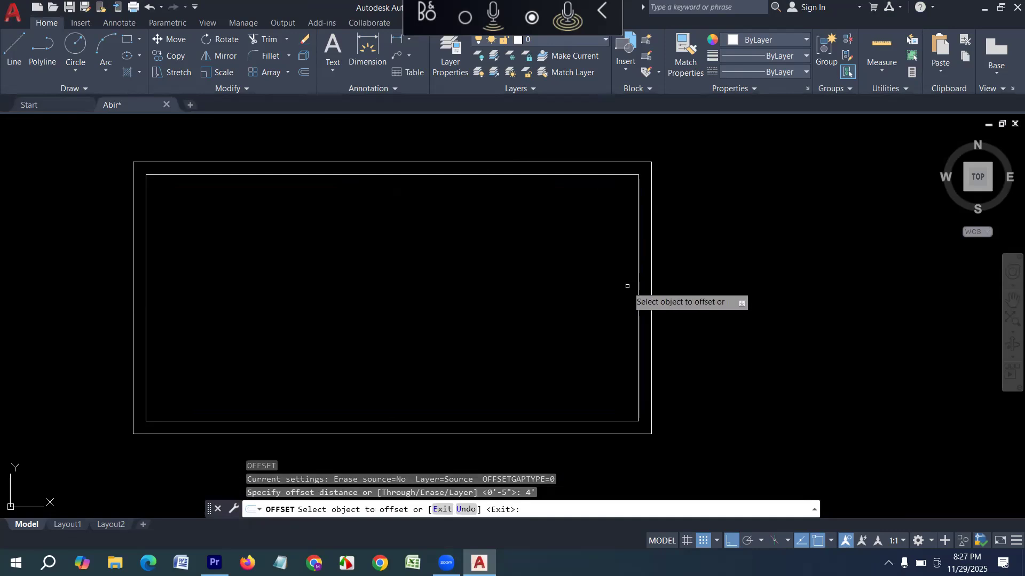
click(639, 295)
click(520, 315)
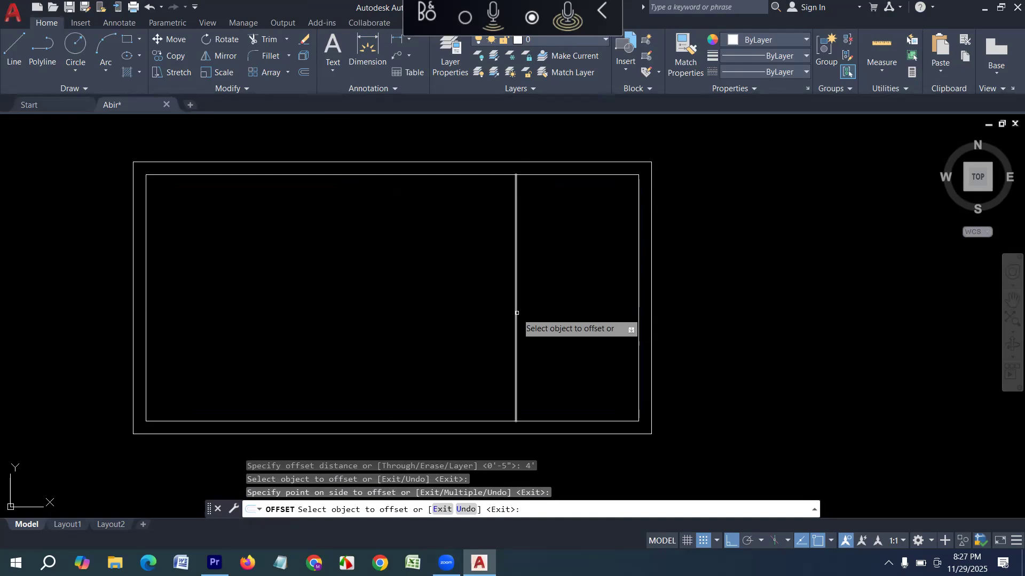
key(Escape)
key(Escape)
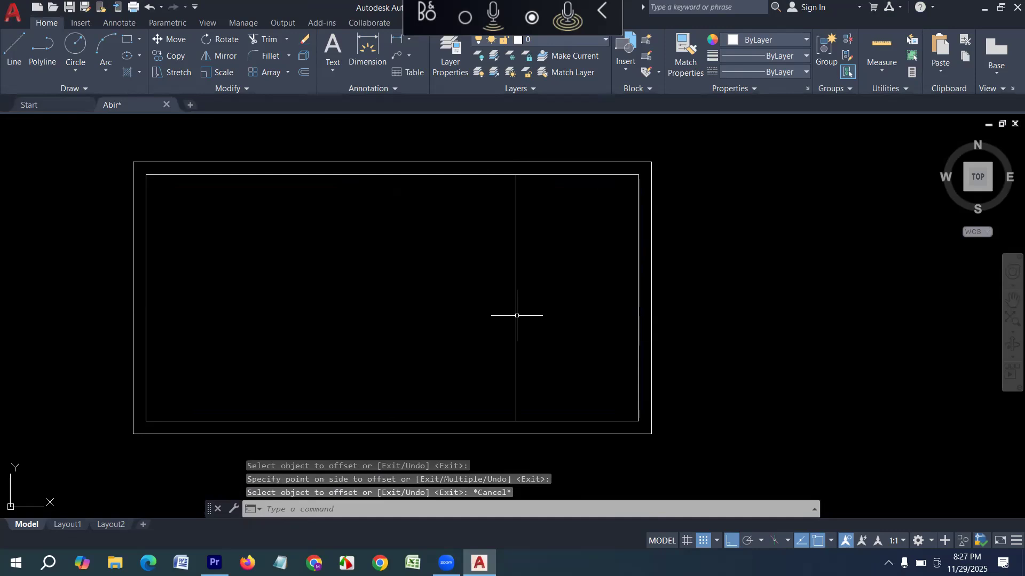
- Offset the landing line 10 inches to the left repeatedly until nine more evenly spaced stair tread lines are made
text(o)
key(Return)
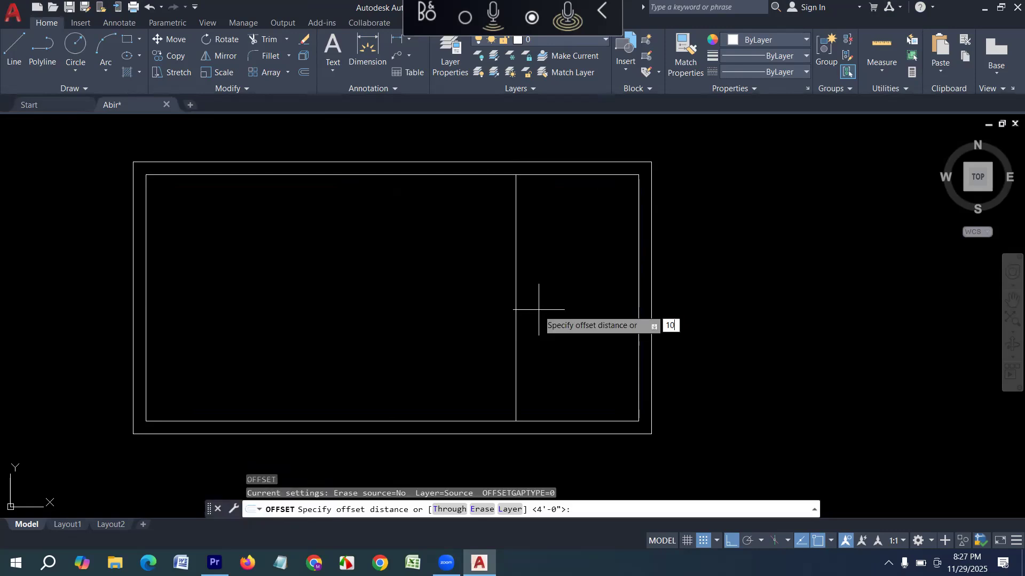
text(10)
key(Return)
click(516, 311)
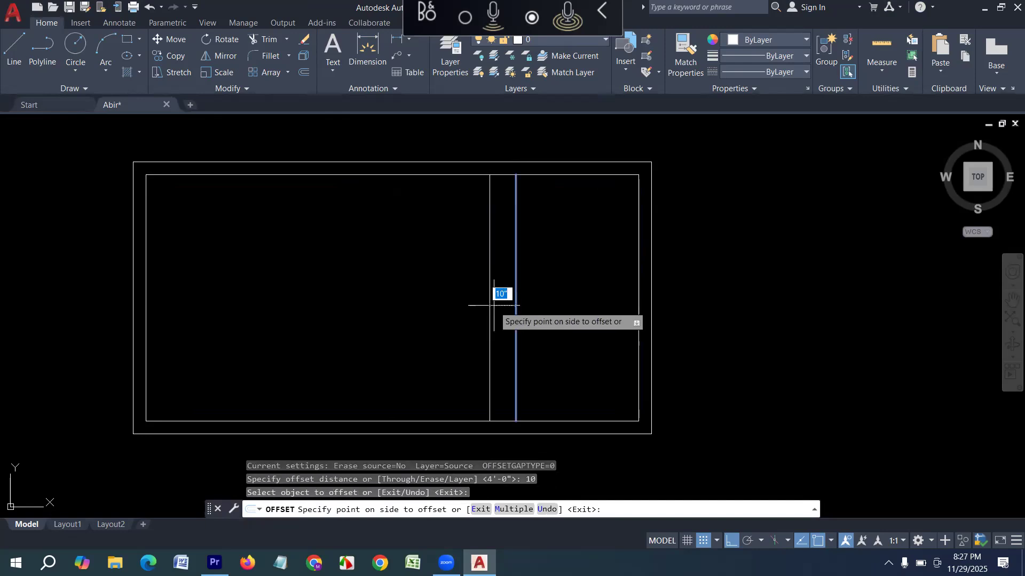
click(494, 306)
click(489, 315)
click(464, 317)
click(465, 317)
click(447, 320)
click(440, 332)
click(438, 326)
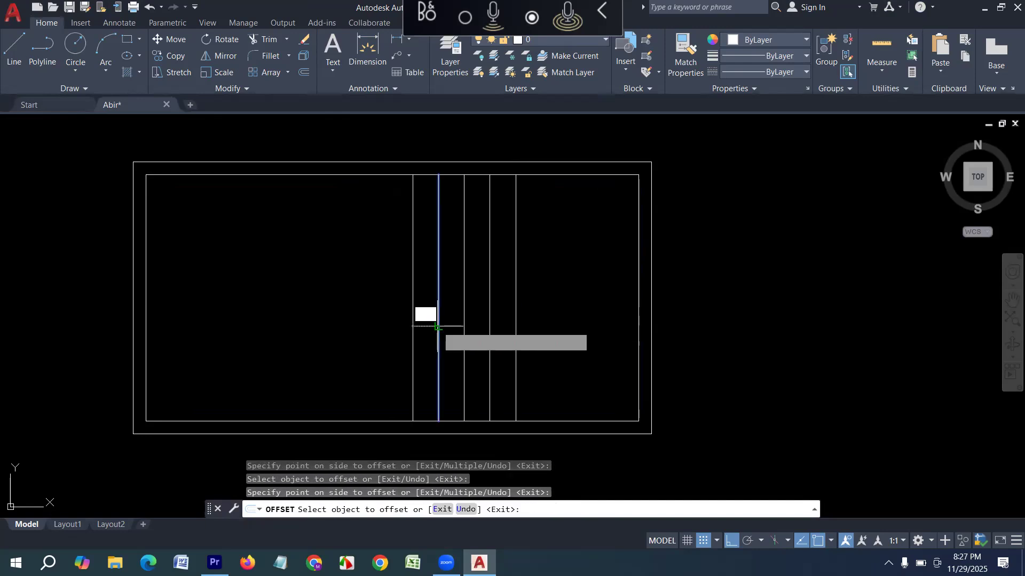
click(413, 328)
click(384, 326)
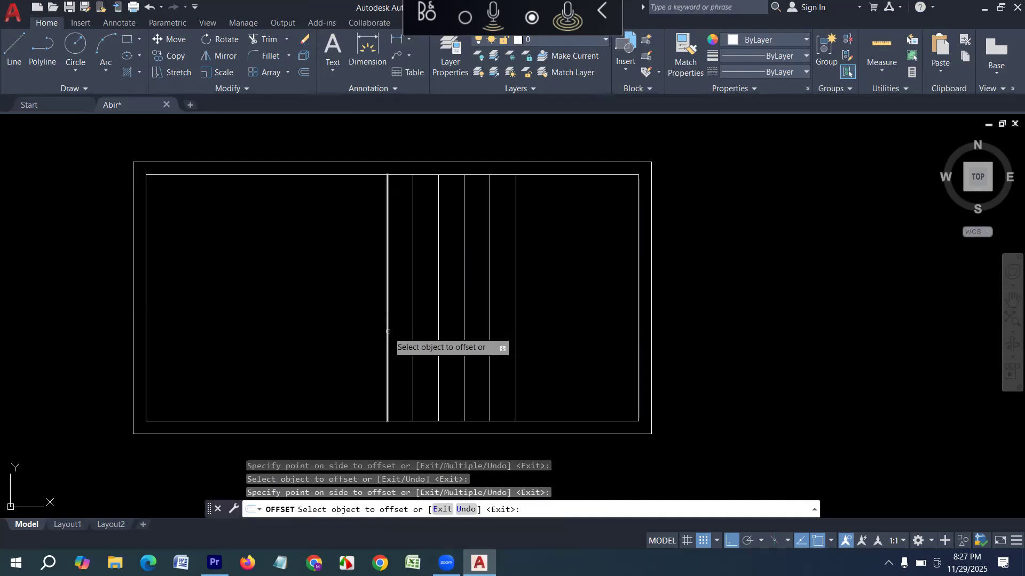
click(387, 334)
click(306, 337)
click(361, 347)
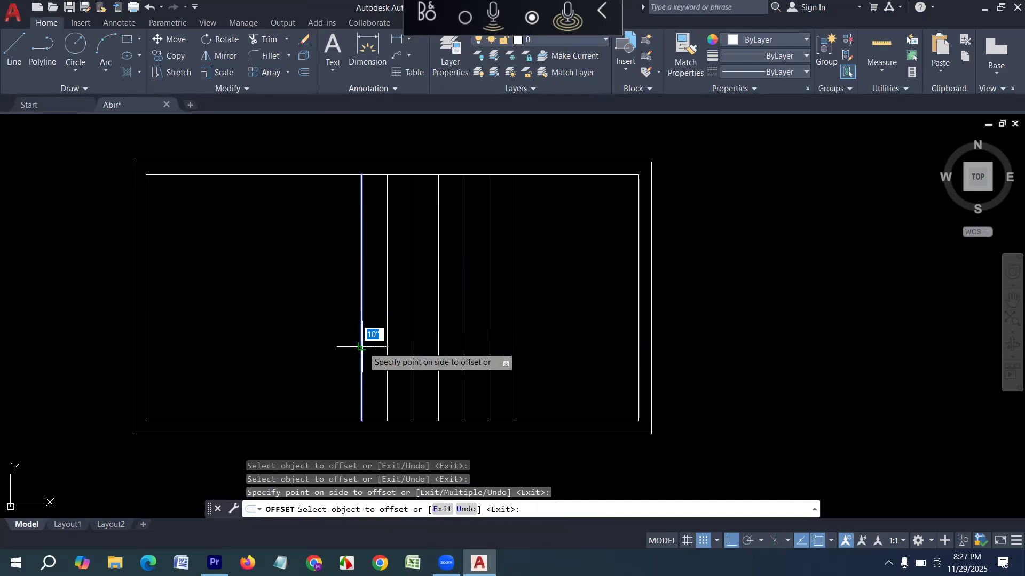
click(320, 348)
click(337, 342)
click(307, 337)
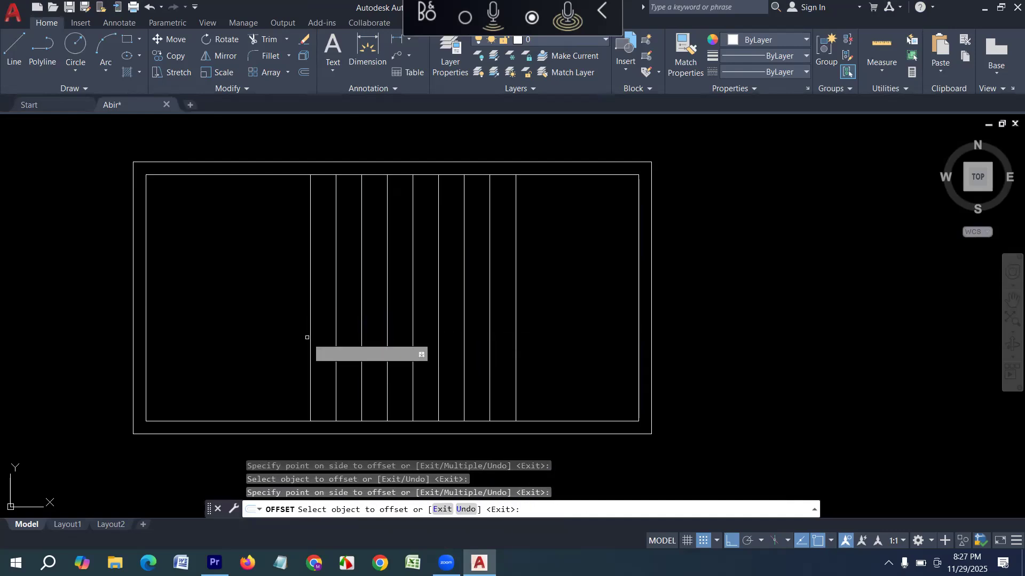
click(311, 347)
click(271, 348)
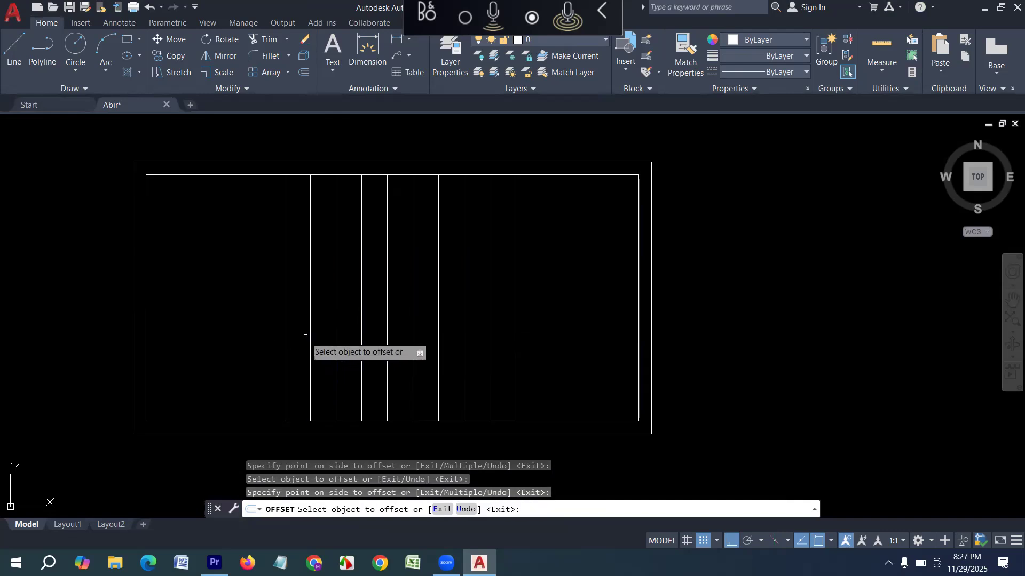
key(Escape)
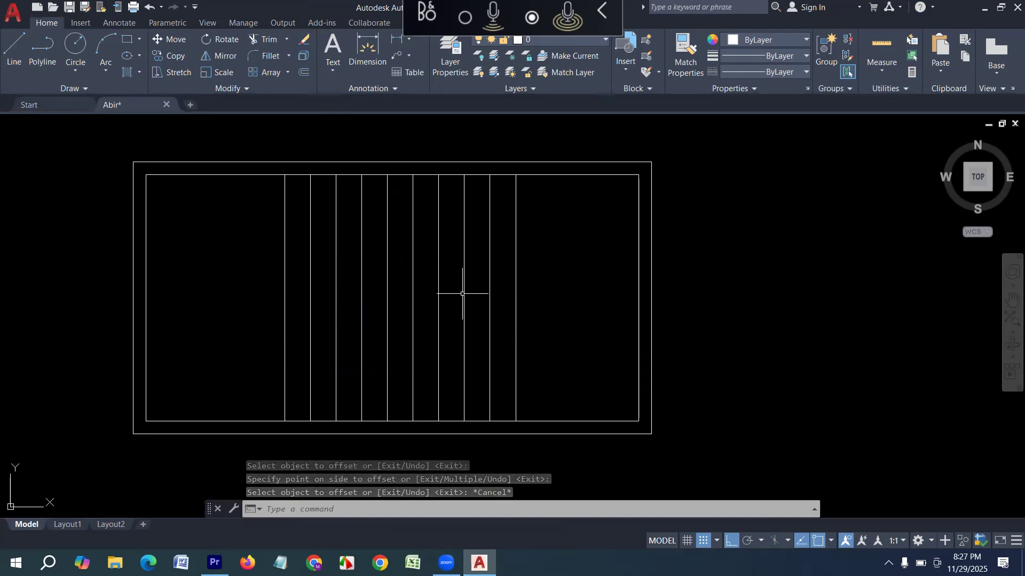
key(Escape)
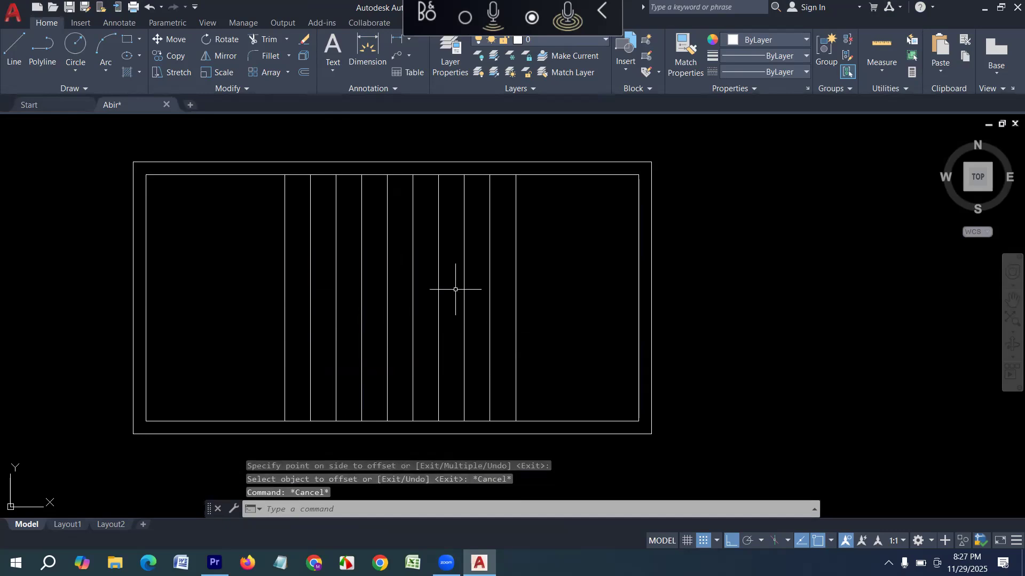
key(Escape)
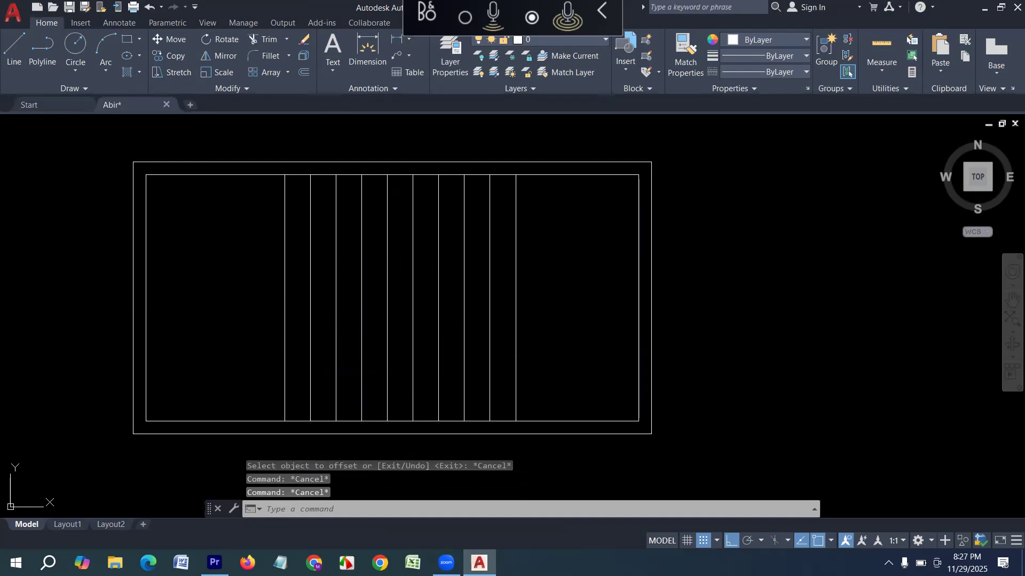
text(l)
key(Return)
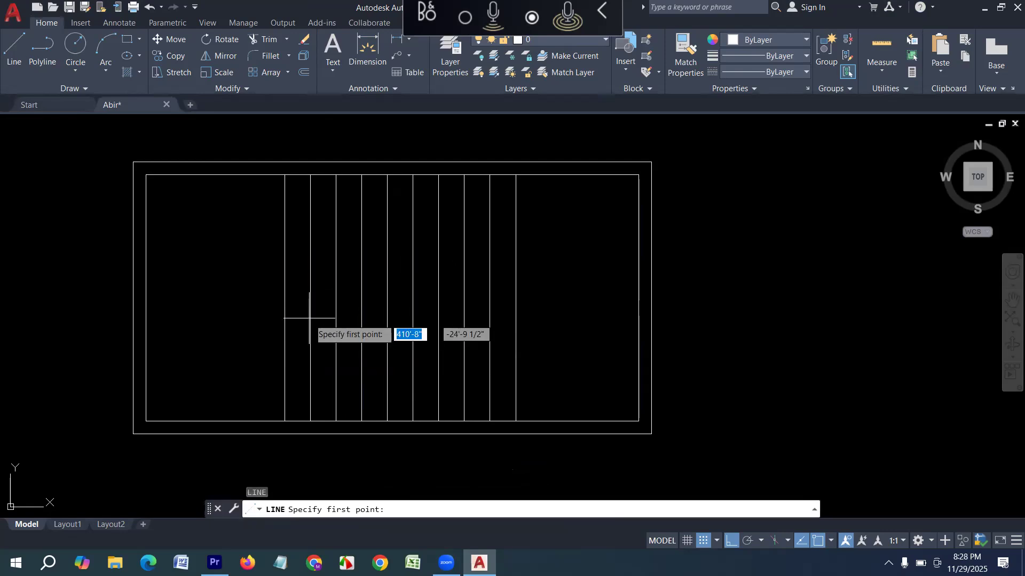
click(284, 297)
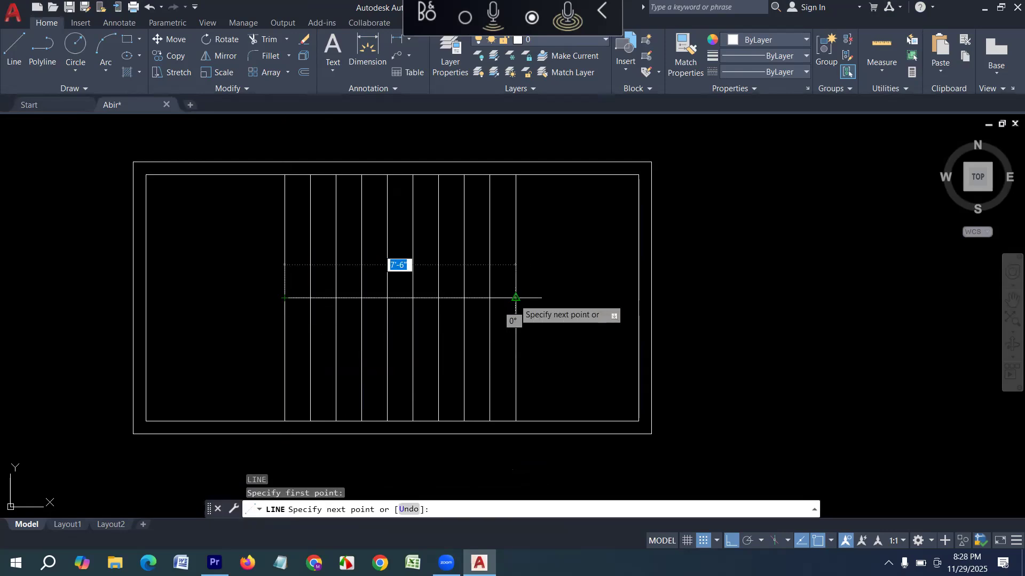
key(Escape)
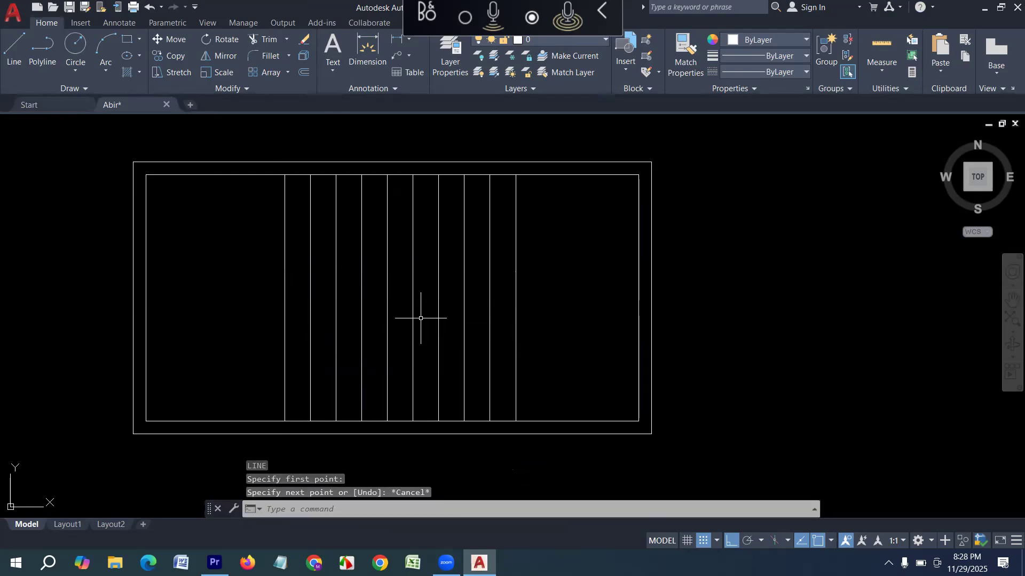
- Draw a horizontal line from the midpoint of the leftmost tread line to the midpoint of the rightmost one
key(Return)
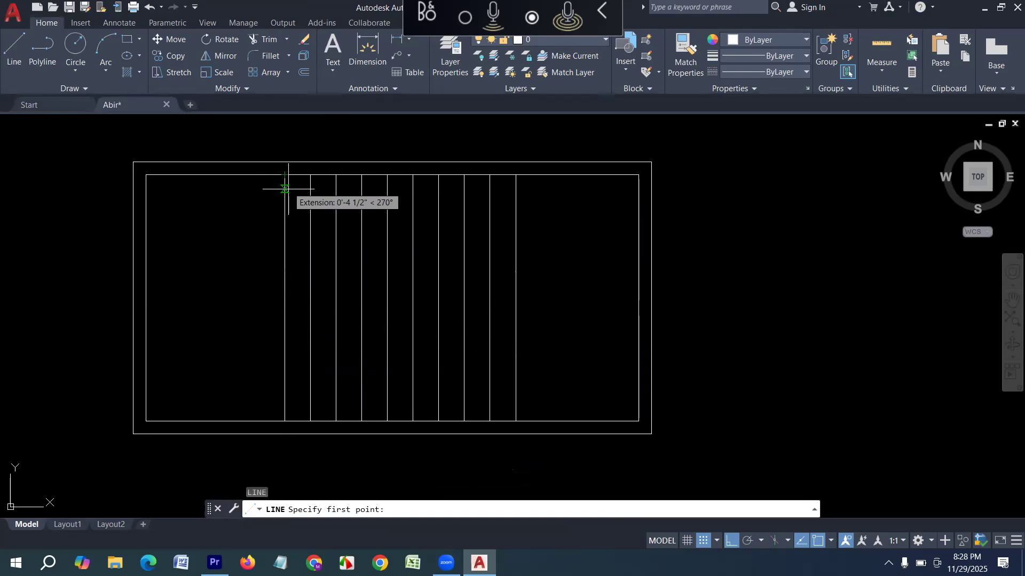
click(284, 297)
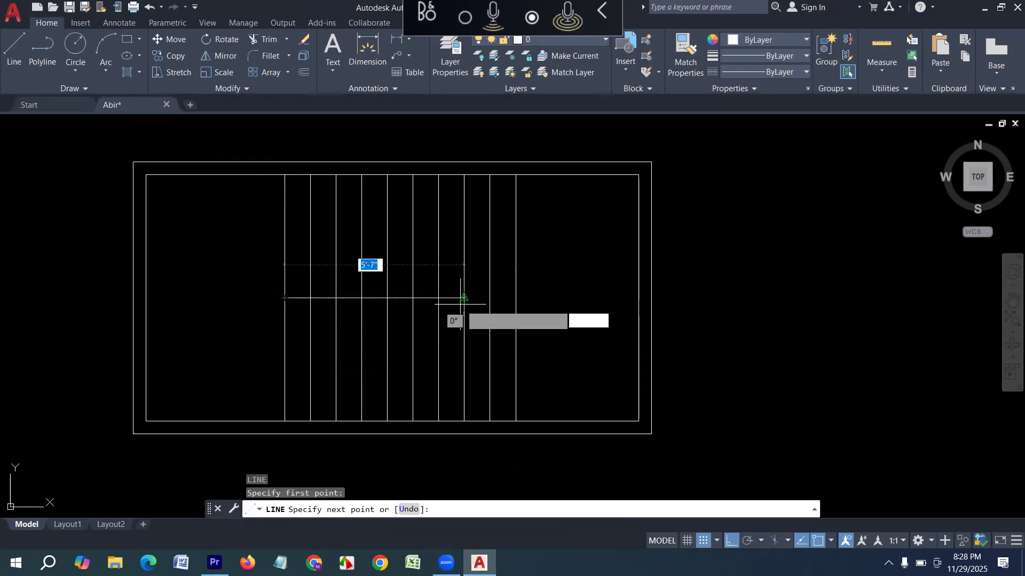
click(516, 313)
key(Return)
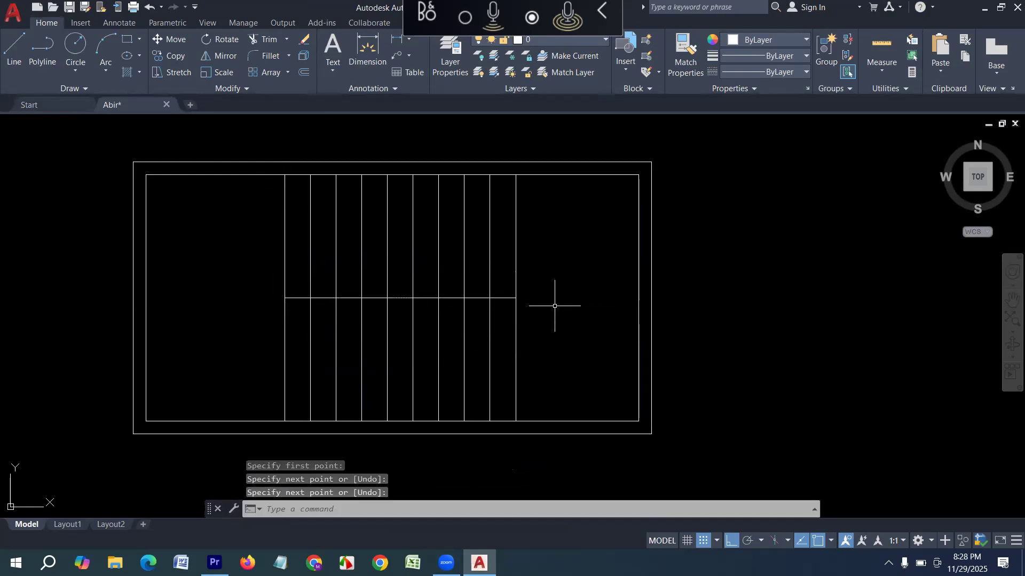
- Offset the horizontal centre line 3 inches to both sides and delete the original centre line
key(Return)
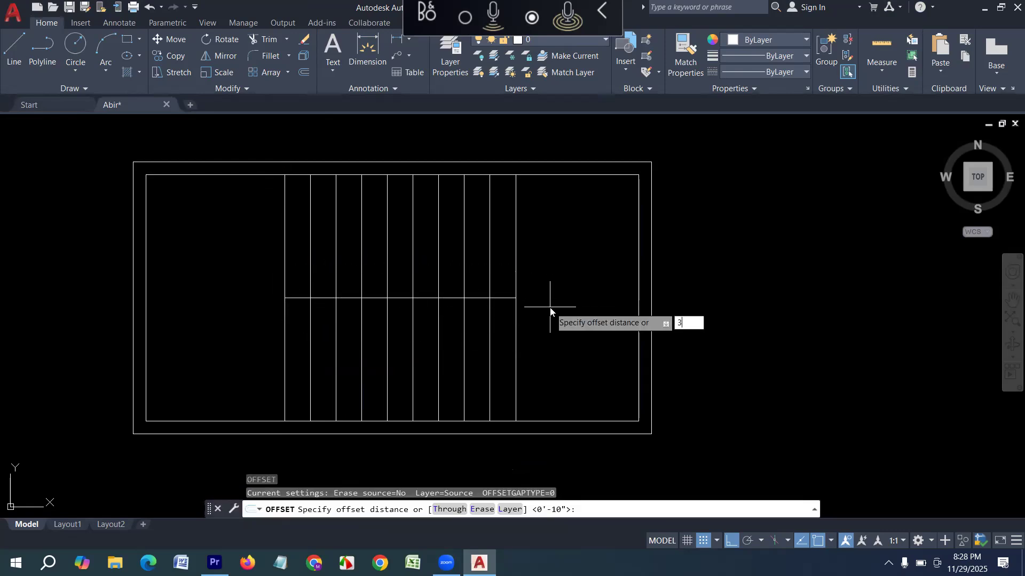
key(Return)
click(454, 297)
click(449, 287)
click(437, 297)
click(443, 337)
key(Escape)
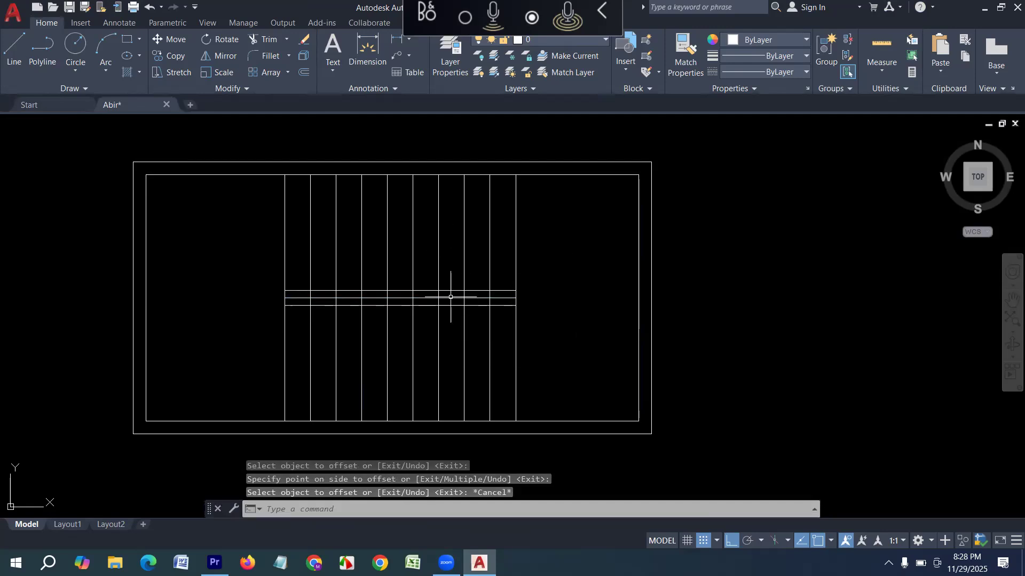
click(447, 298)
key(Delete)
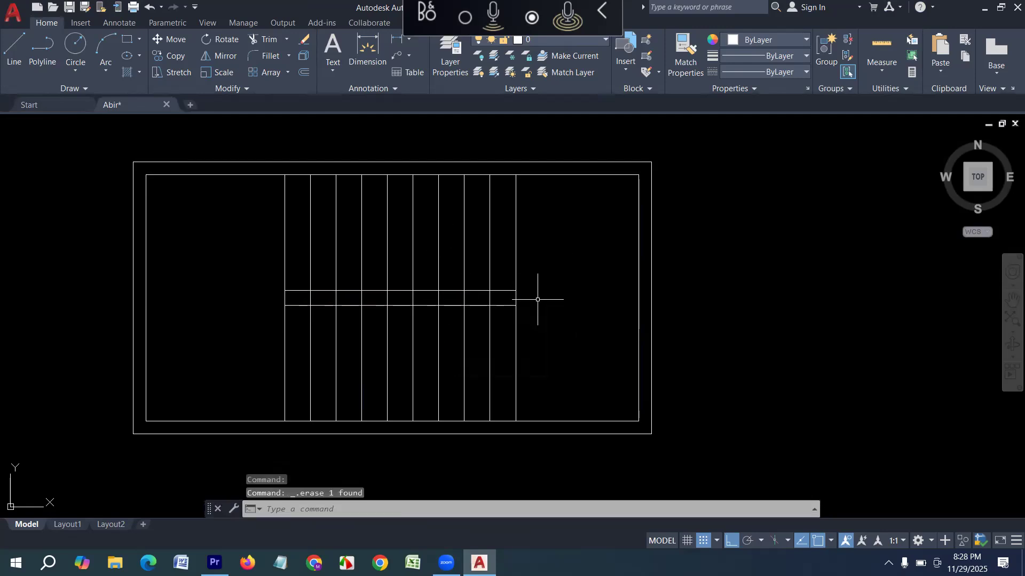
- Trim all tread lines between the two horizontal lines with a fence across the gap
key(Return)
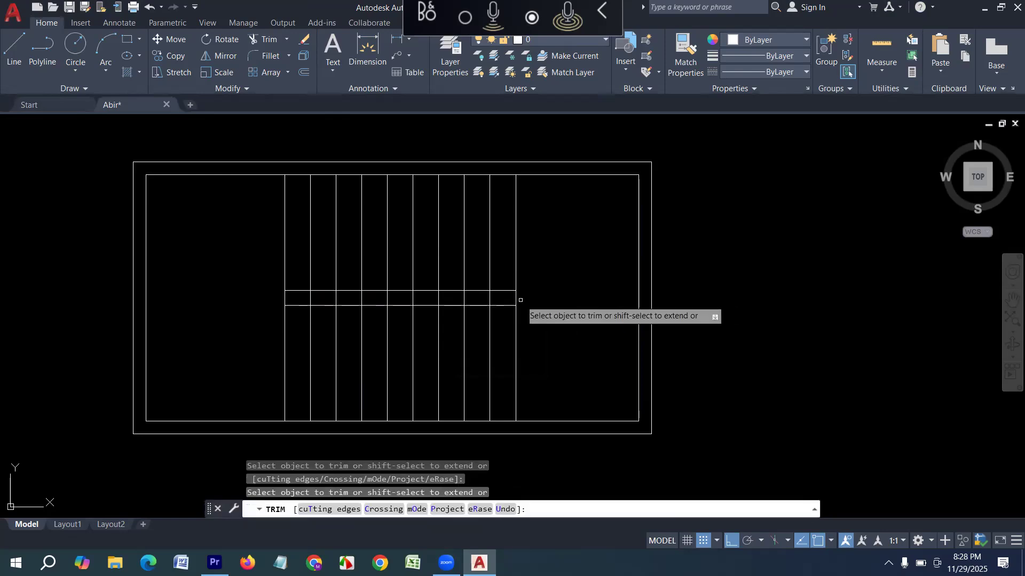
click(521, 300)
click(224, 302)
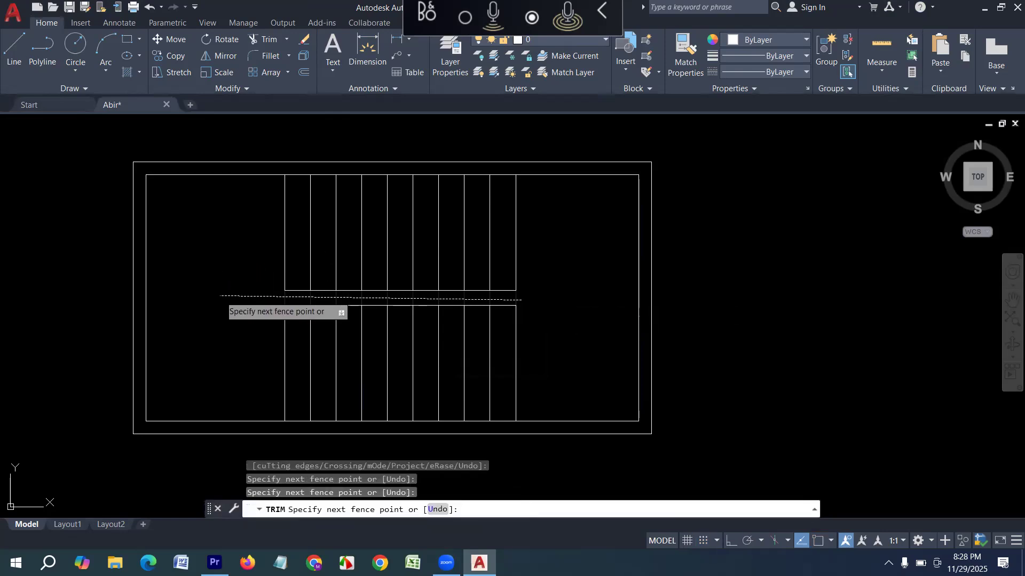
key(Return)
key(Escape)
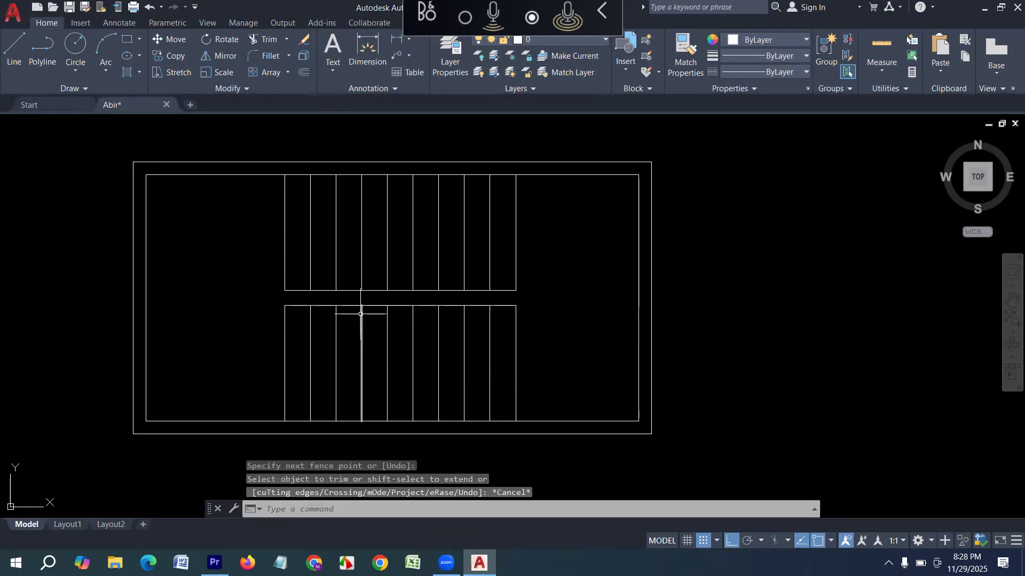
- Fillet the two horizontal lines bordering the central gap at both ends so the gap closes with rounded arcs
text(f)
key(Return)
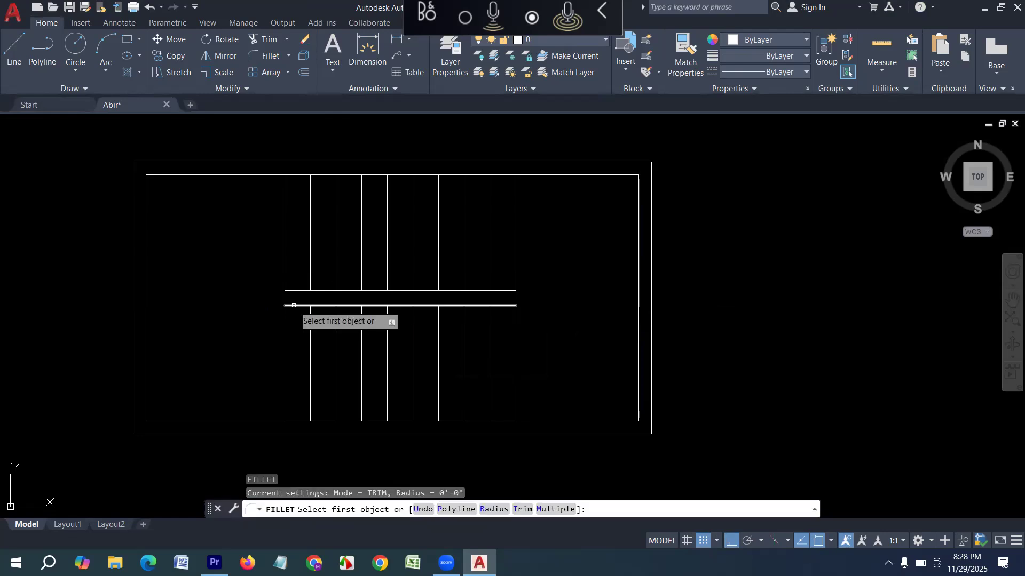
click(292, 305)
click(297, 292)
key(Return)
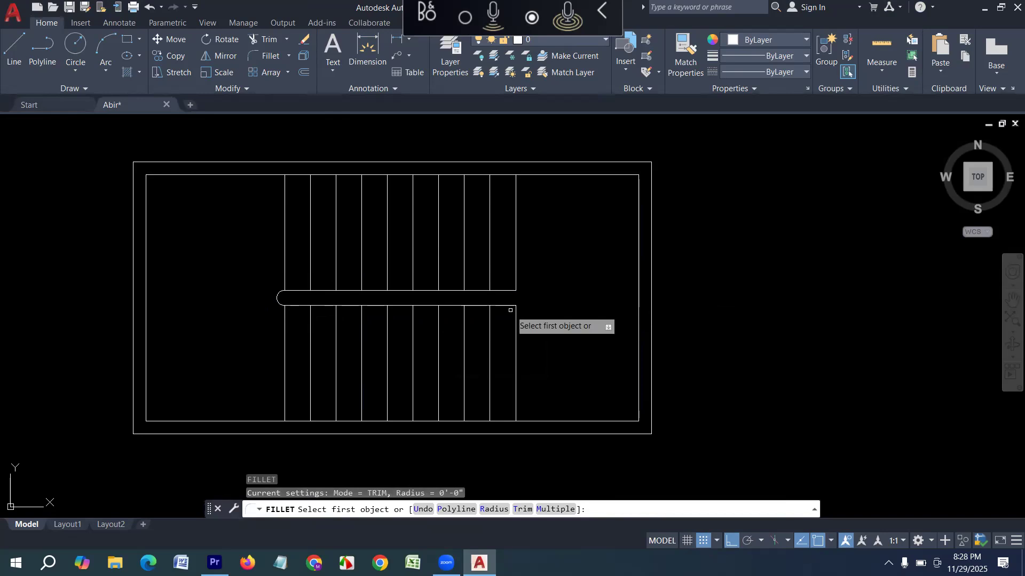
click(507, 306)
click(507, 290)
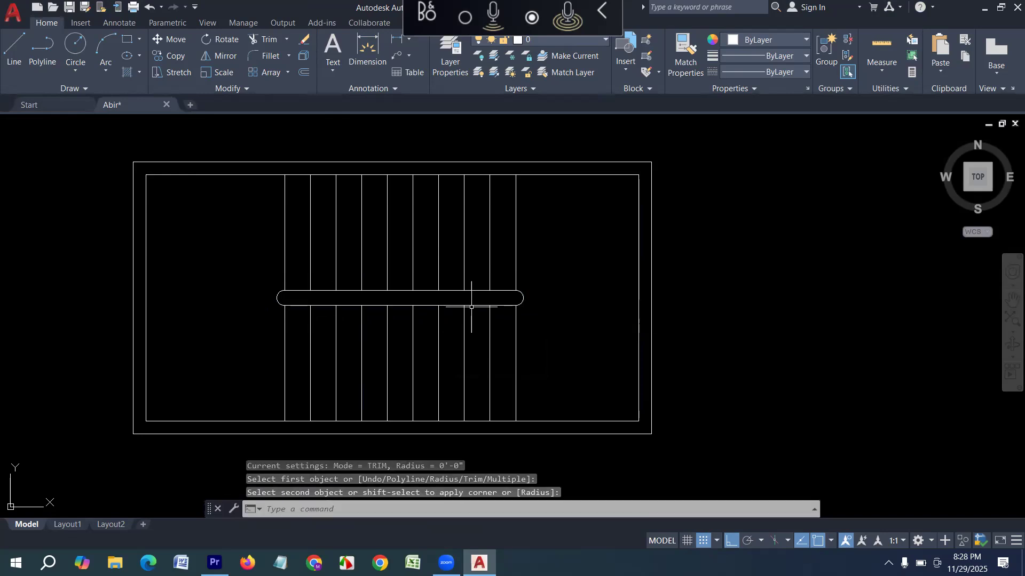
key(Escape)
key(Escape)
- Offset both long lines of the rounded central gap 1.5 inches inward
text(o)
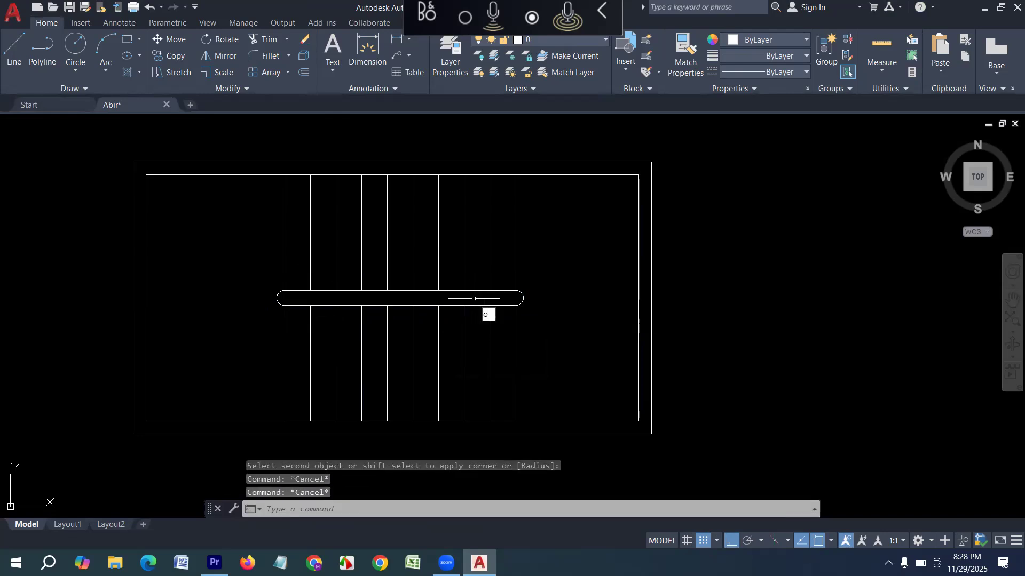
key(Return)
text(1)
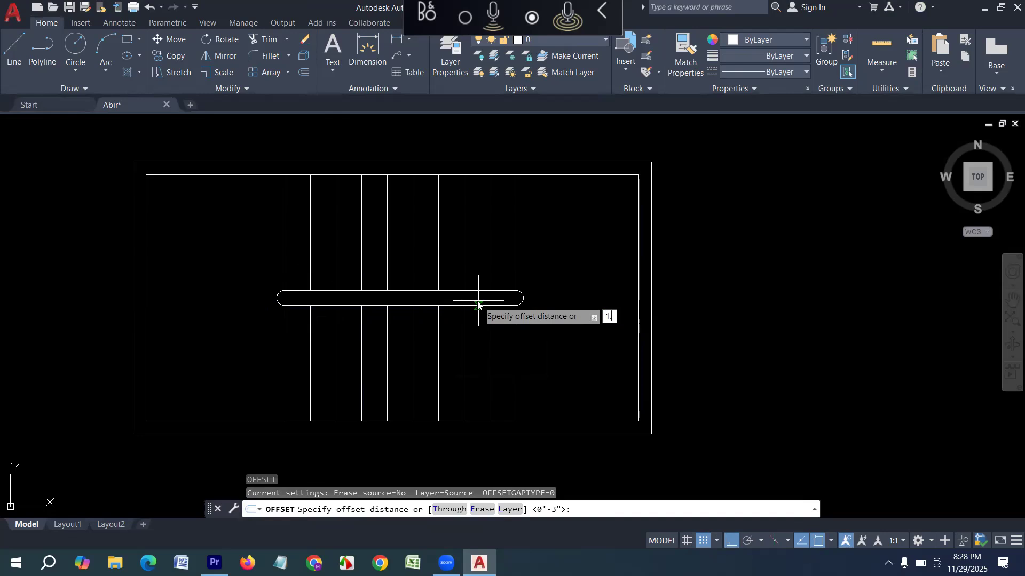
text(.5)
key(Return)
click(416, 304)
scroll(427, 302, up, 2)
click(427, 295)
click(419, 291)
click(421, 298)
key(Escape)
key(Escape)
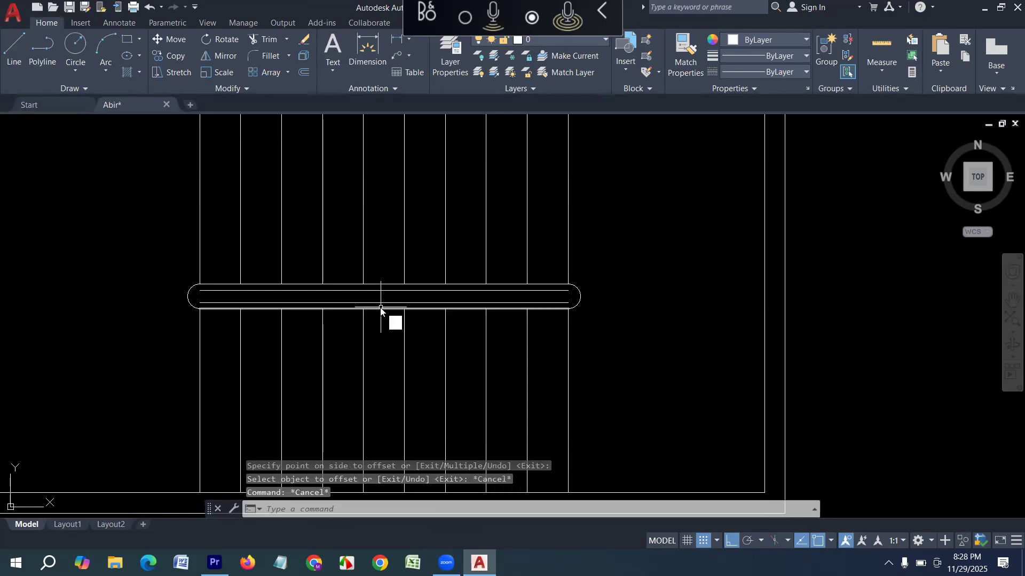
- Fillet the two inner offset lines at both ends to form a second rounded outline inside the gap
text(f)
key(Return)
click(233, 303)
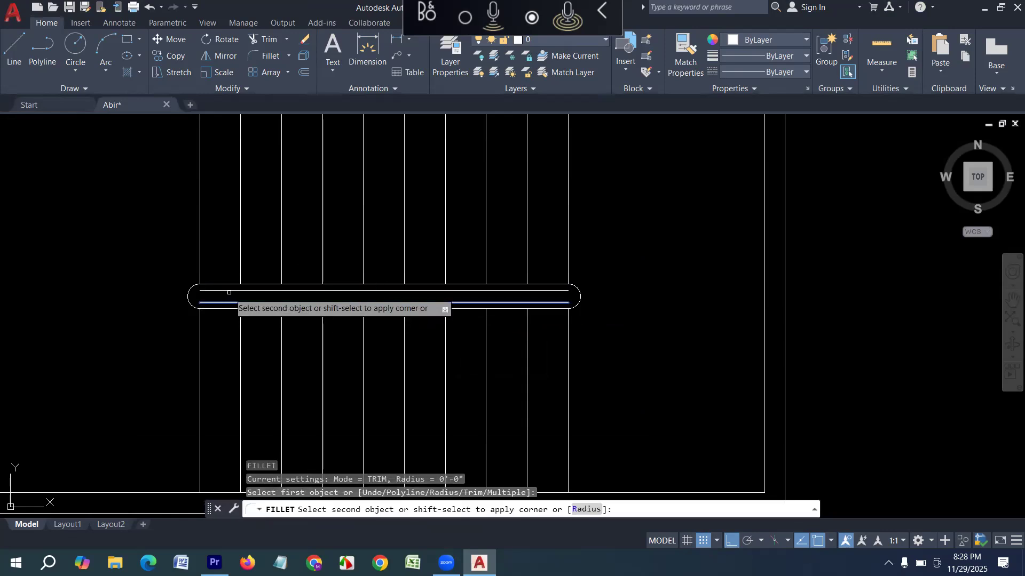
click(229, 292)
key(Return)
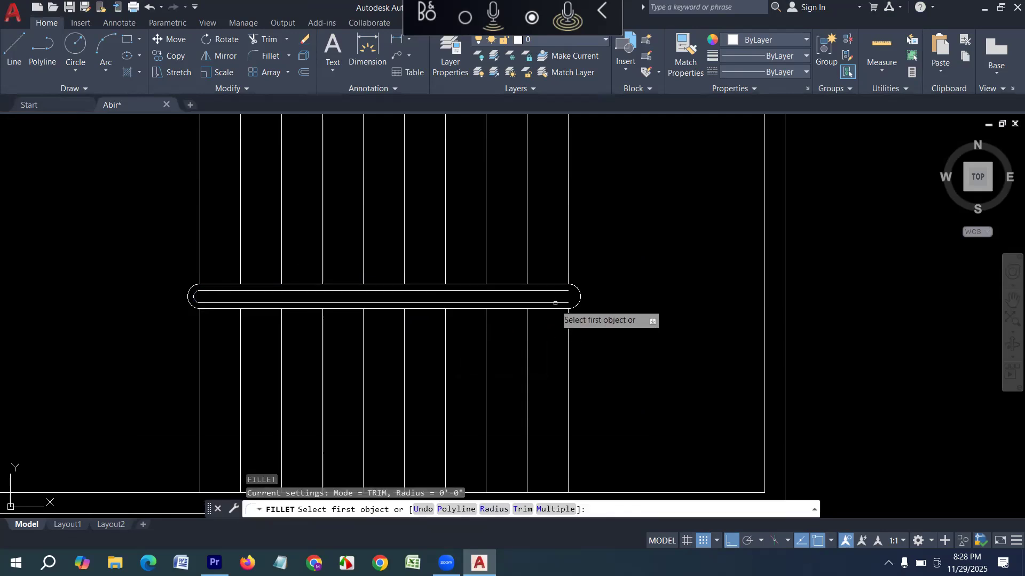
click(555, 303)
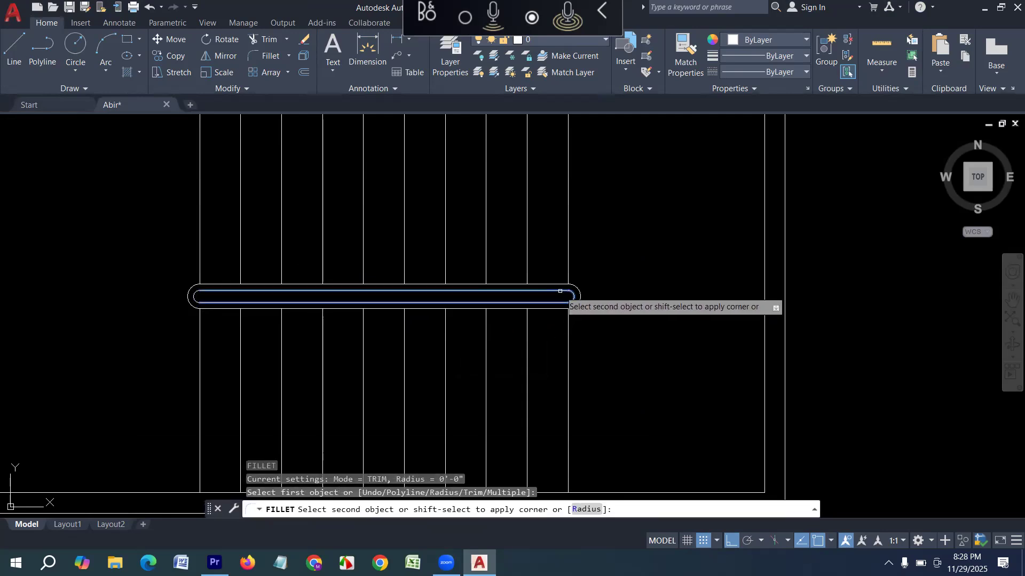
click(557, 292)
scroll(385, 356, down, 2)
scroll(427, 347, down, 2)
scroll(585, 335, up, 2)
scroll(583, 334, down, 2)
scroll(583, 334, up, 2)
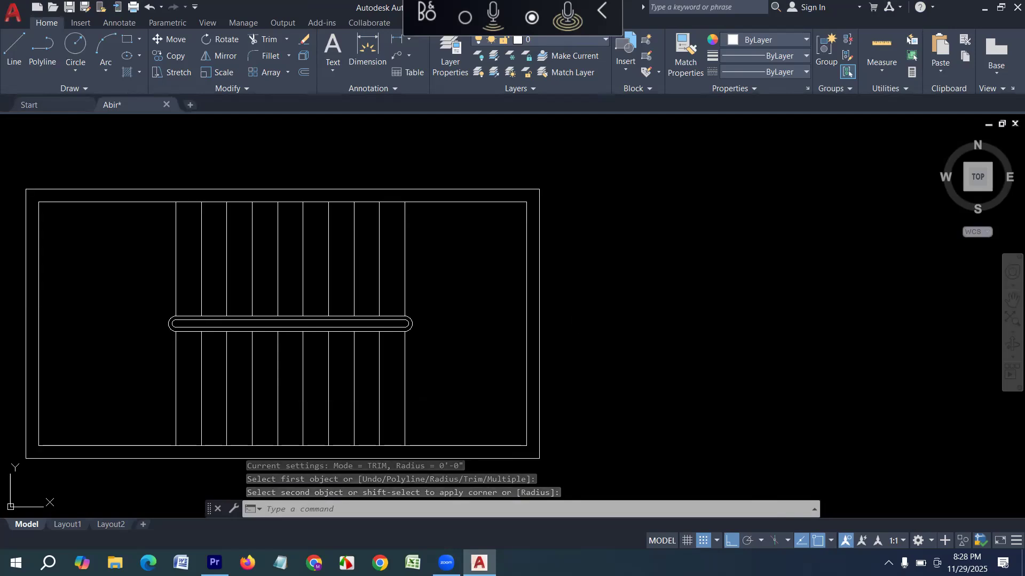
middle_drag(588, 327, 567, 302)
key(Escape)
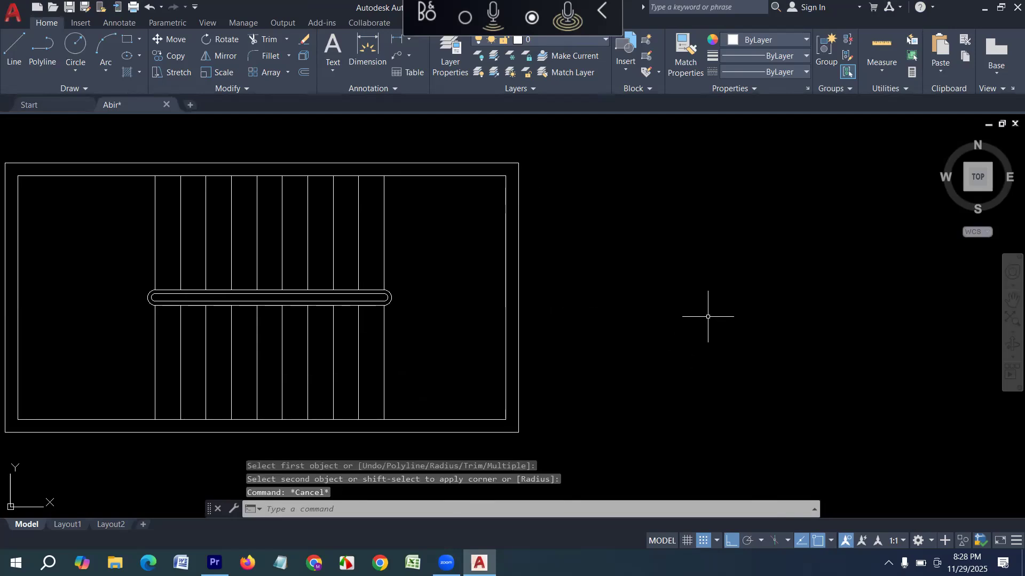
key(Escape)
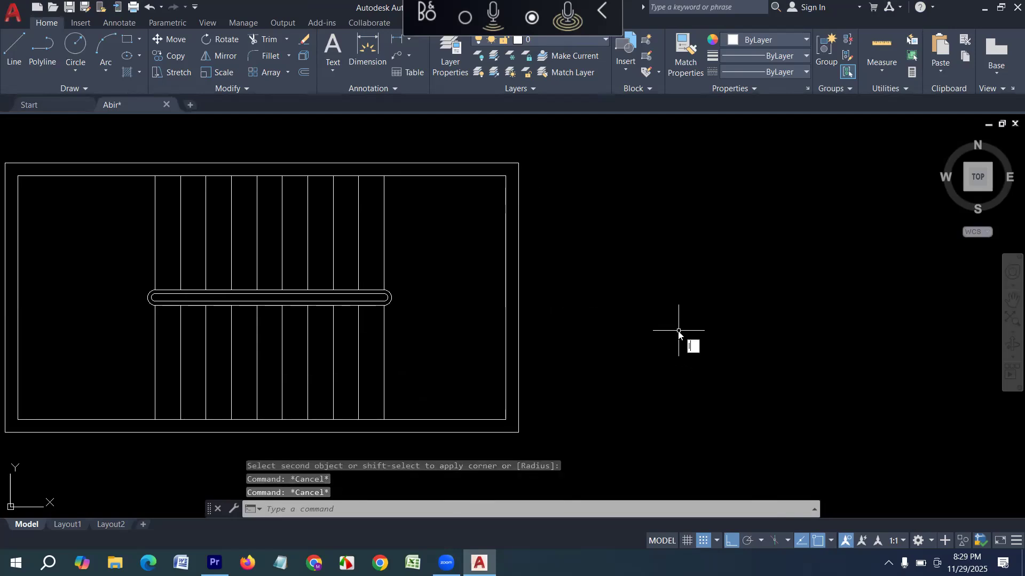
- Draw a horizontal line from the midpoint of the right inner wall line outward past the outer wall
text(l)
key(Return)
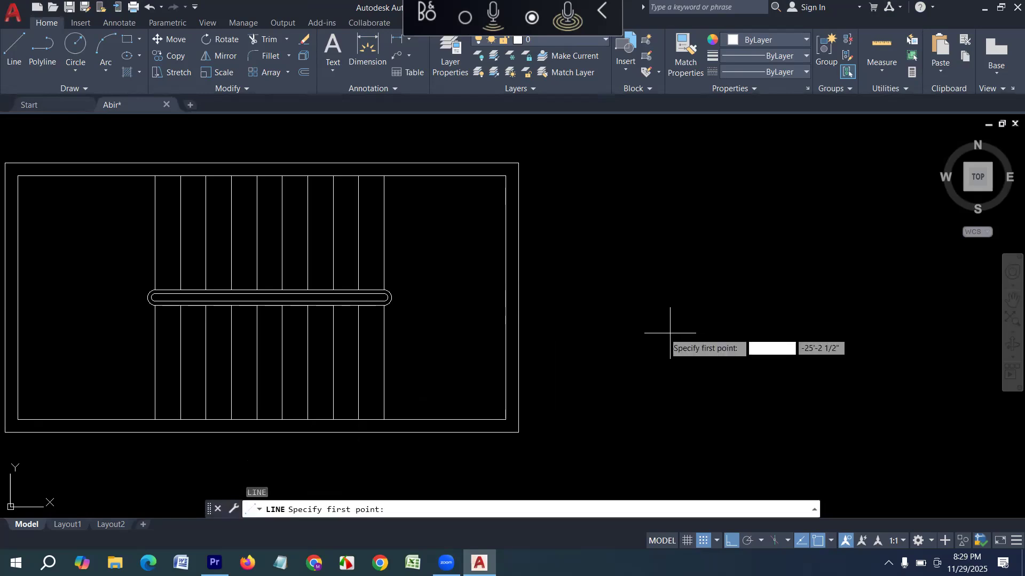
click(505, 297)
click(630, 297)
key(Escape)
key(Escape)
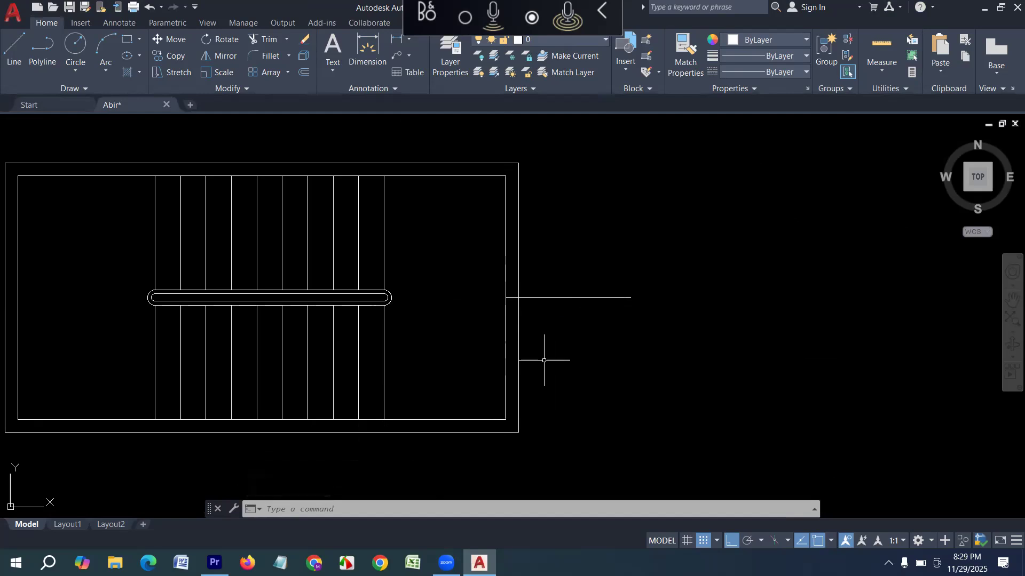
key(Escape)
key(Escape)
key(Escape)
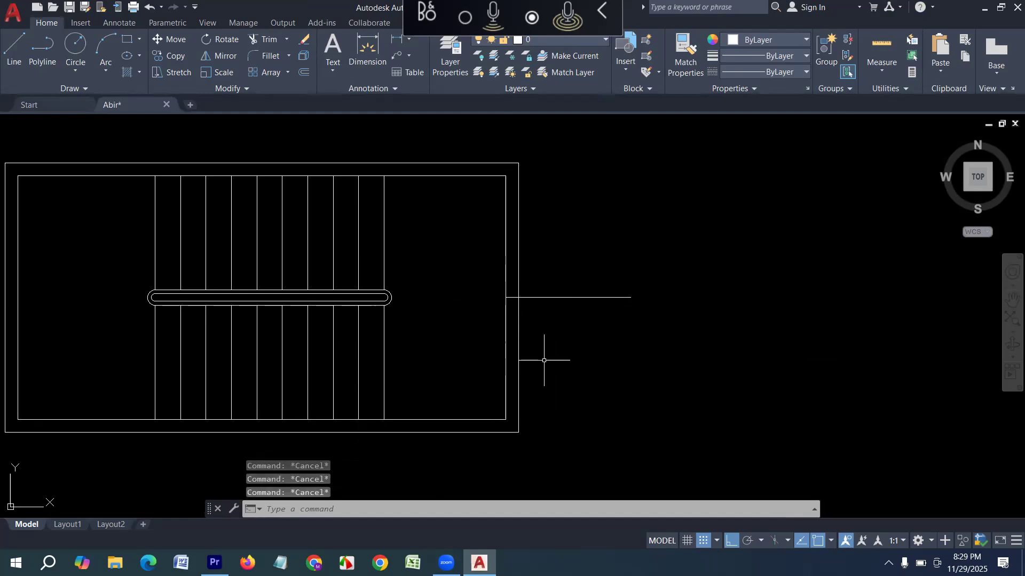
- Offset the horizontal line crossing the right wall 2'6" above and below
key(Return)
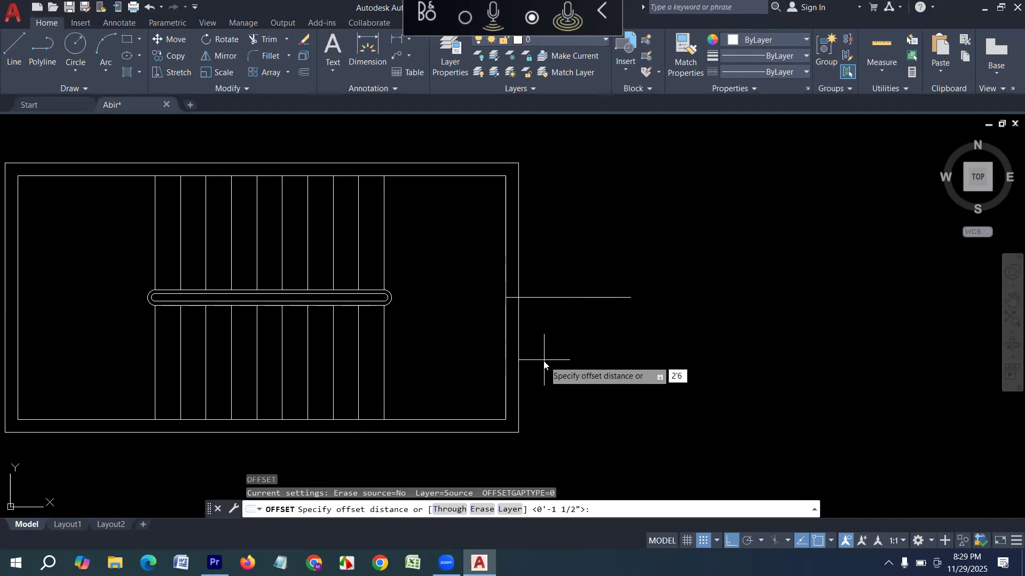
key(Return)
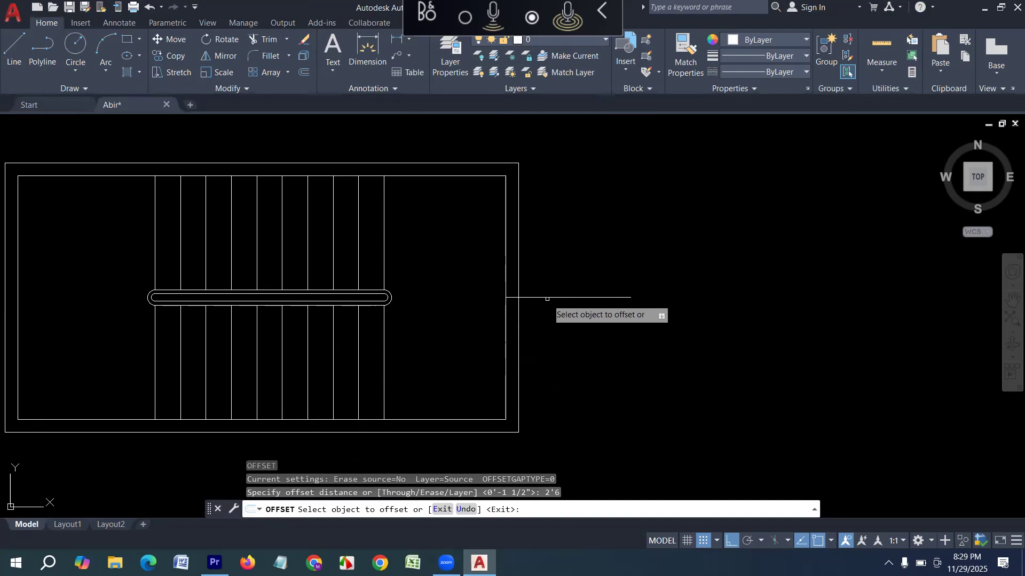
click(556, 297)
click(563, 245)
click(572, 297)
click(552, 351)
key(Escape)
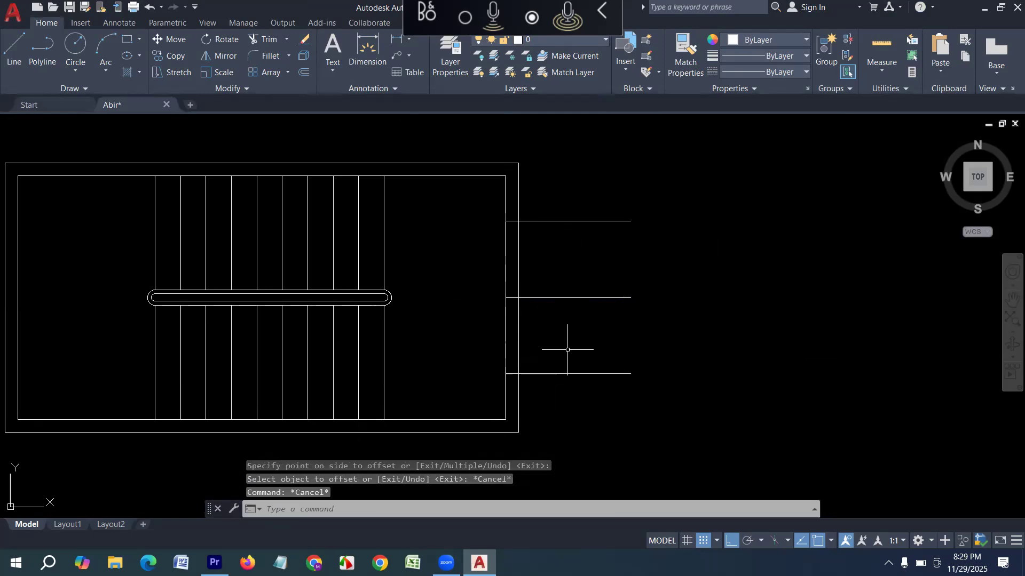
- Trim the right wall lines between the two offset lines and remove all line parts outside, leaving a window opening
text(tr)
key(Return)
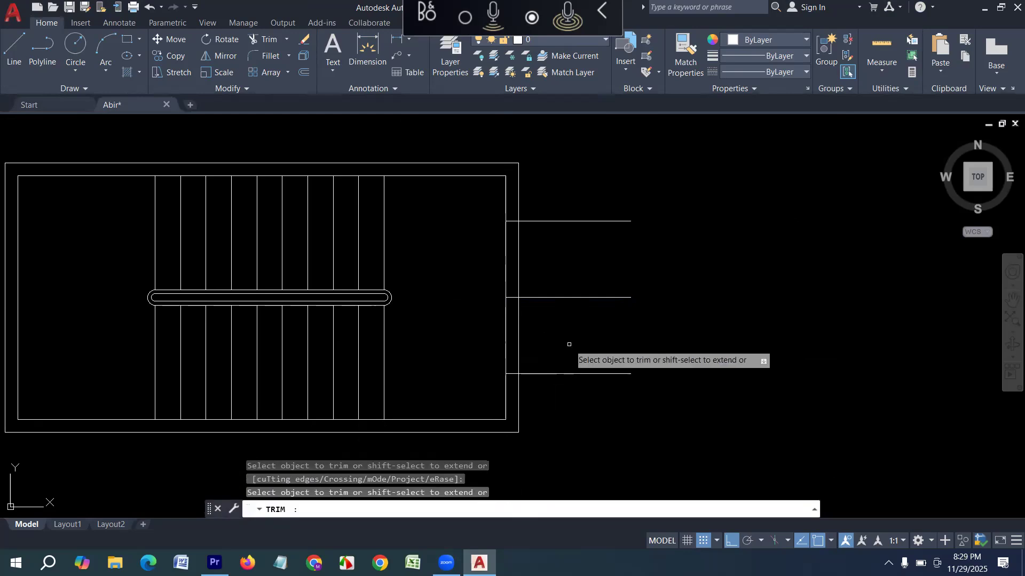
drag(569, 345, 492, 322)
drag(553, 272, 452, 262)
drag(584, 198, 567, 312)
drag(577, 386, 585, 375)
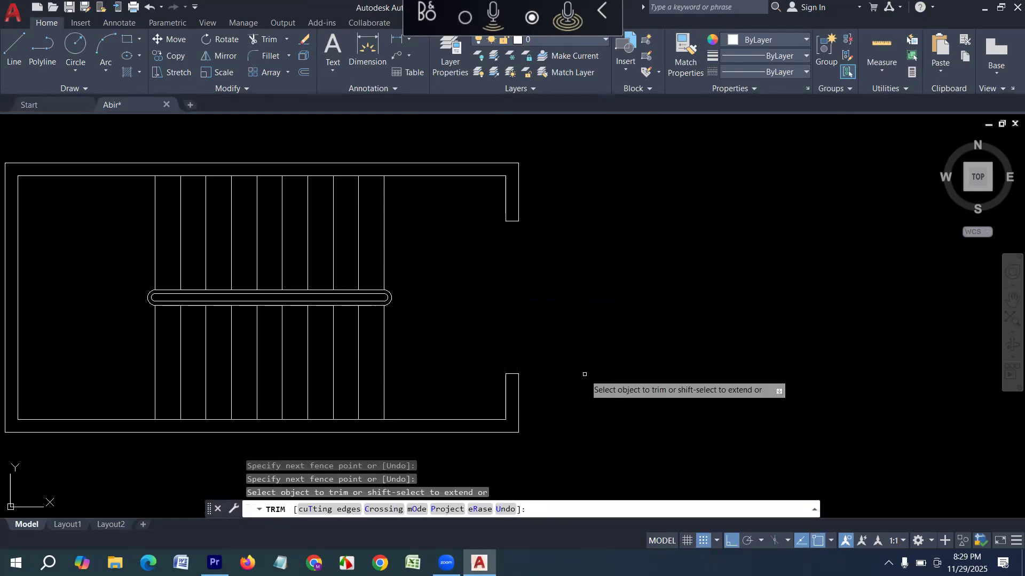
key(Escape)
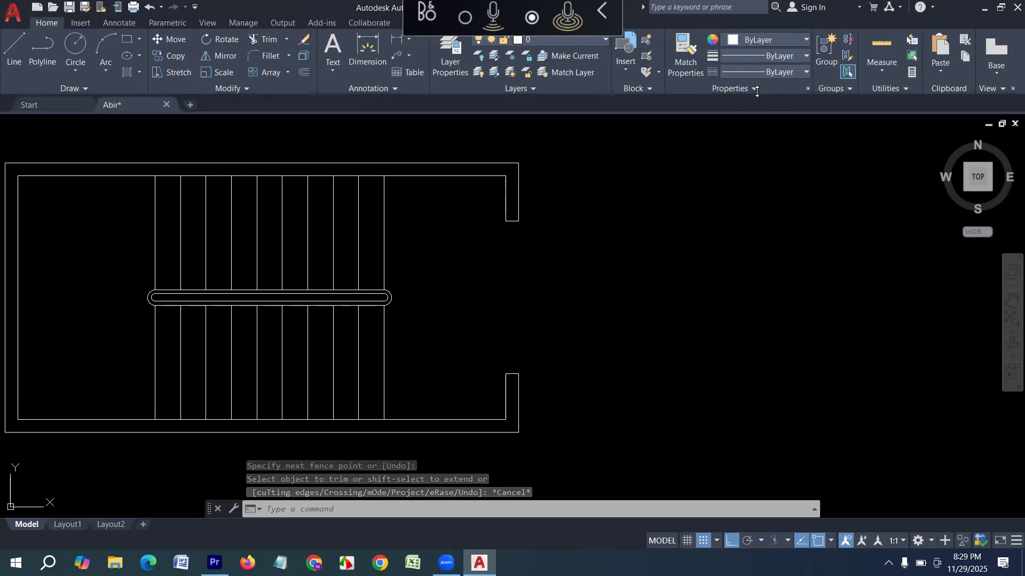
- Set the current colour to cyan and draw a rectangle filling the right wall opening between its opposite corners
click(769, 39)
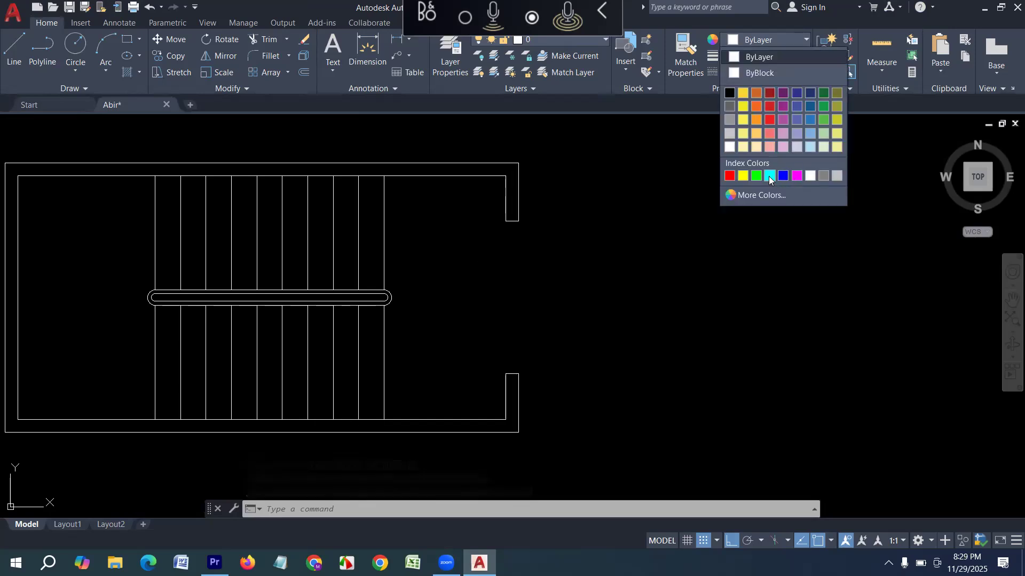
click(768, 176)
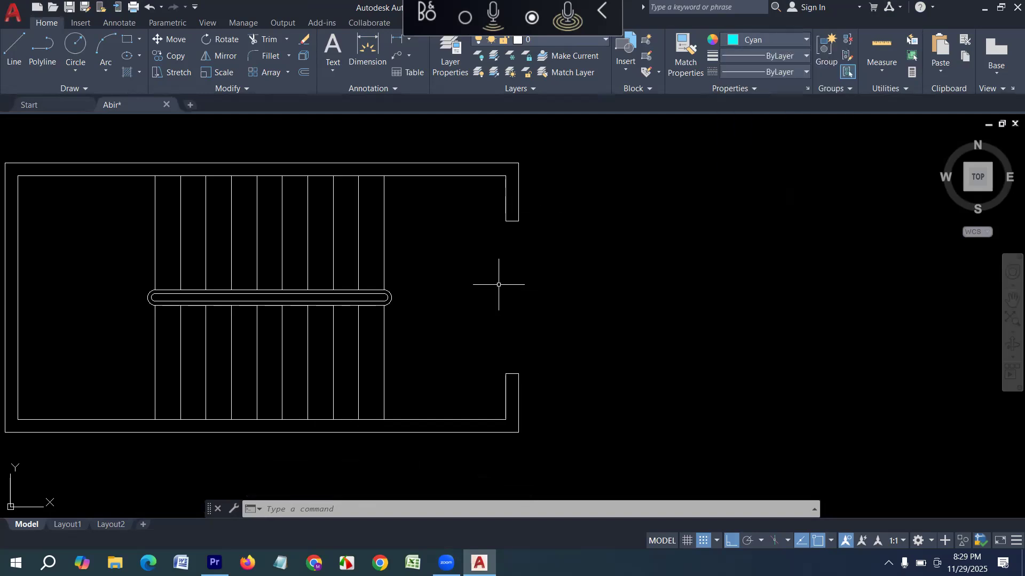
key(Escape)
text(re)
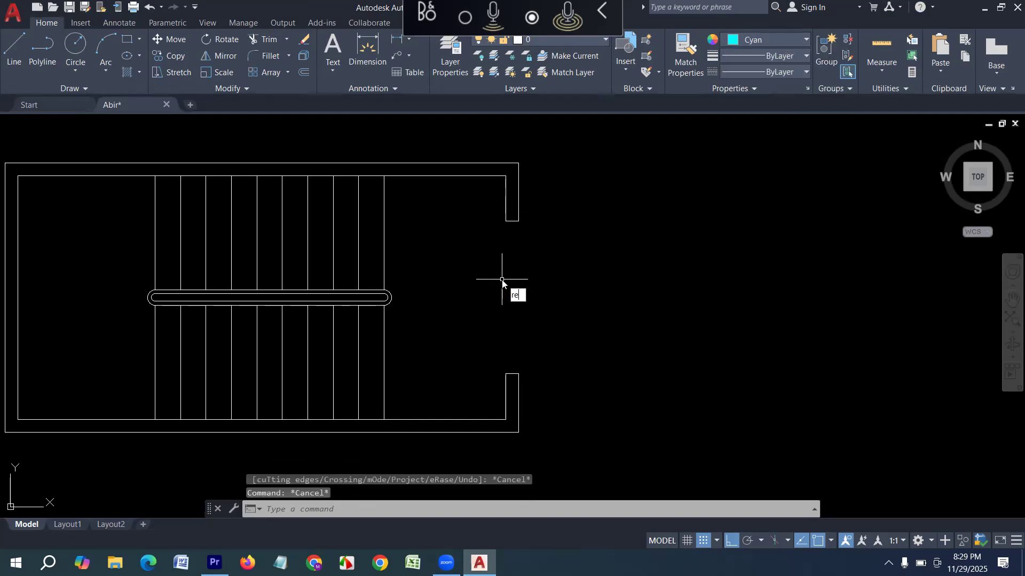
text(c)
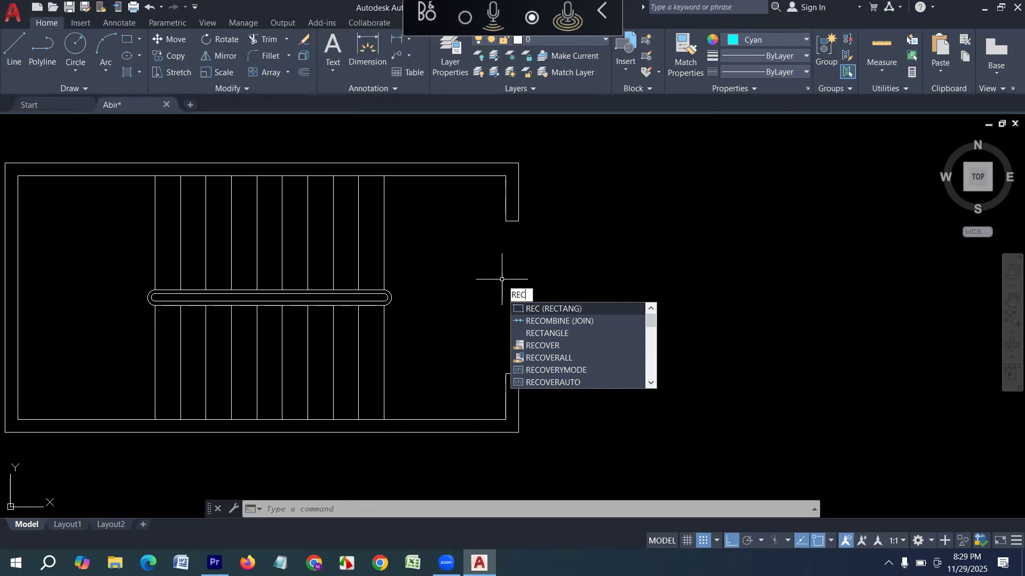
key(Return)
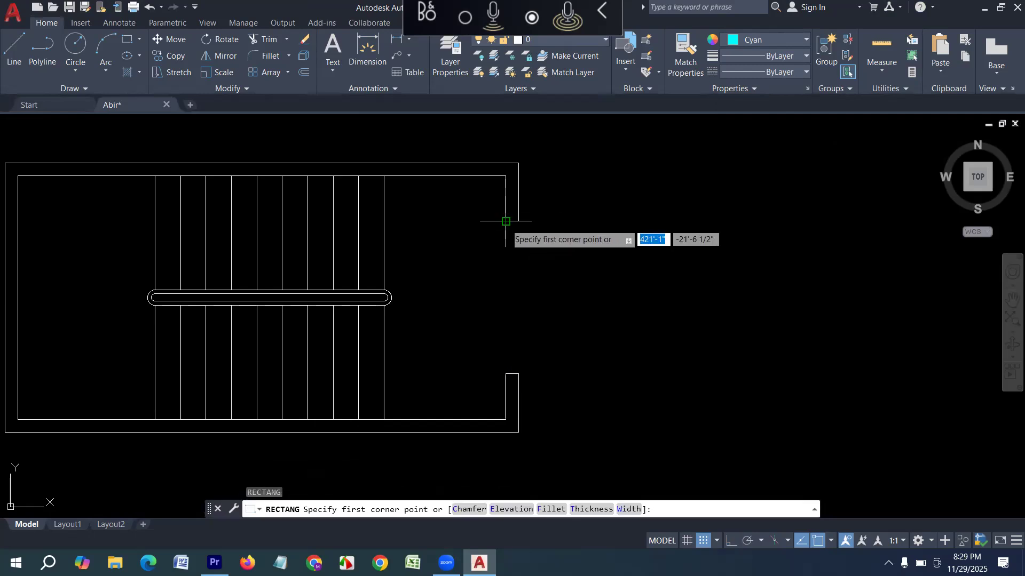
click(506, 221)
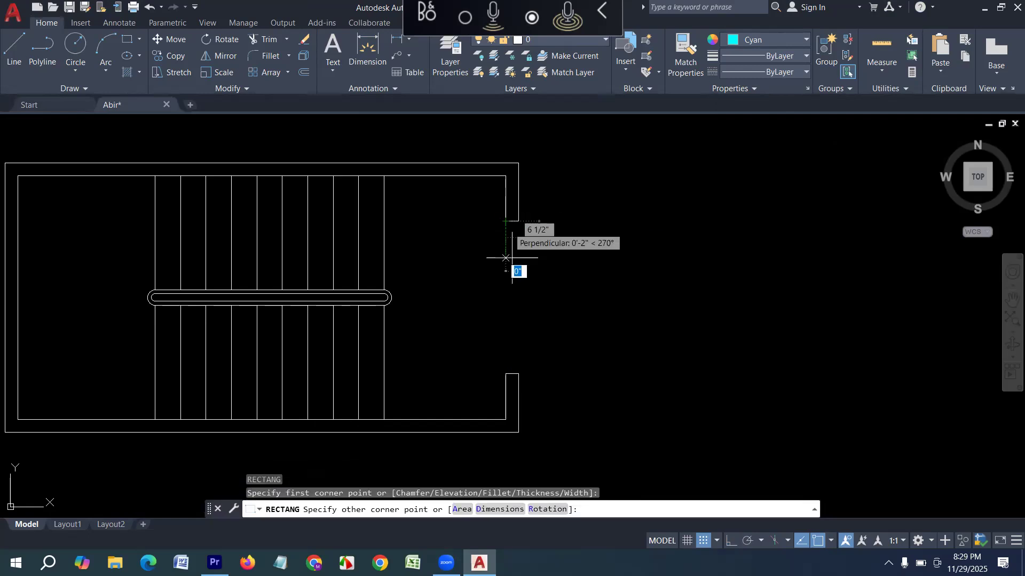
click(518, 374)
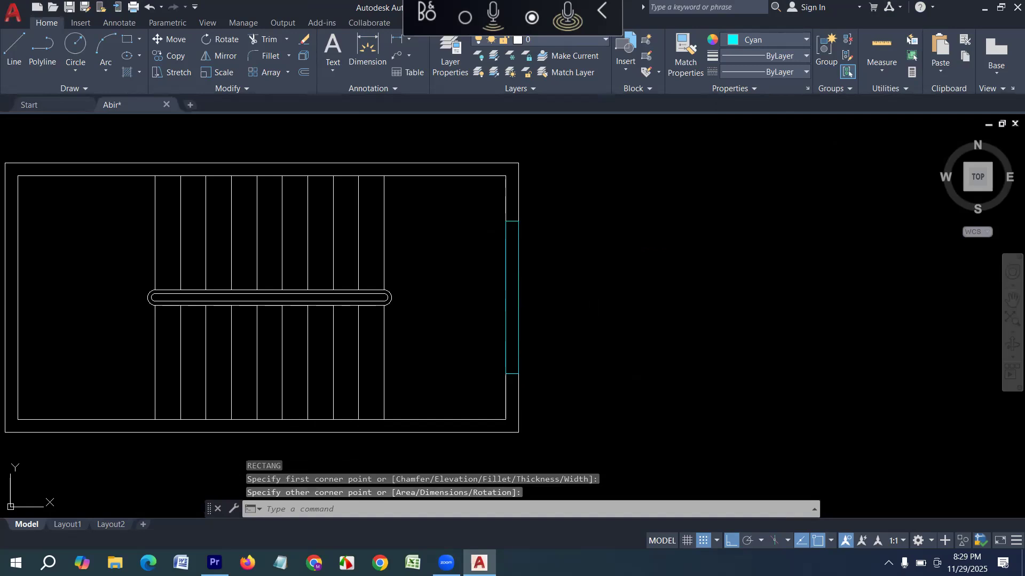
- Offset the cyan window rectangle 2 inches inward
text(o)
key(Return)
key(Return)
scroll(515, 311, up, 2)
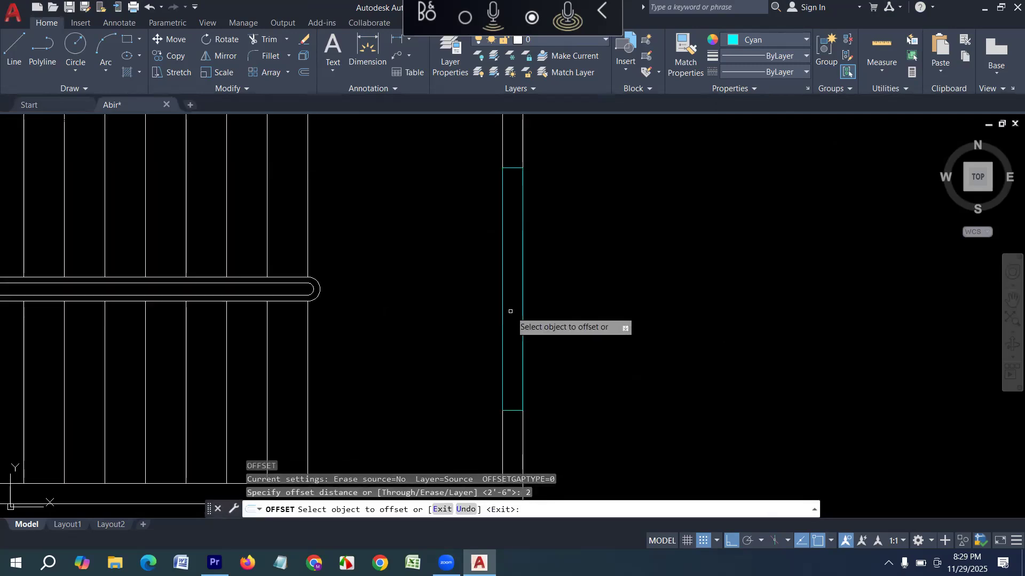
click(520, 312)
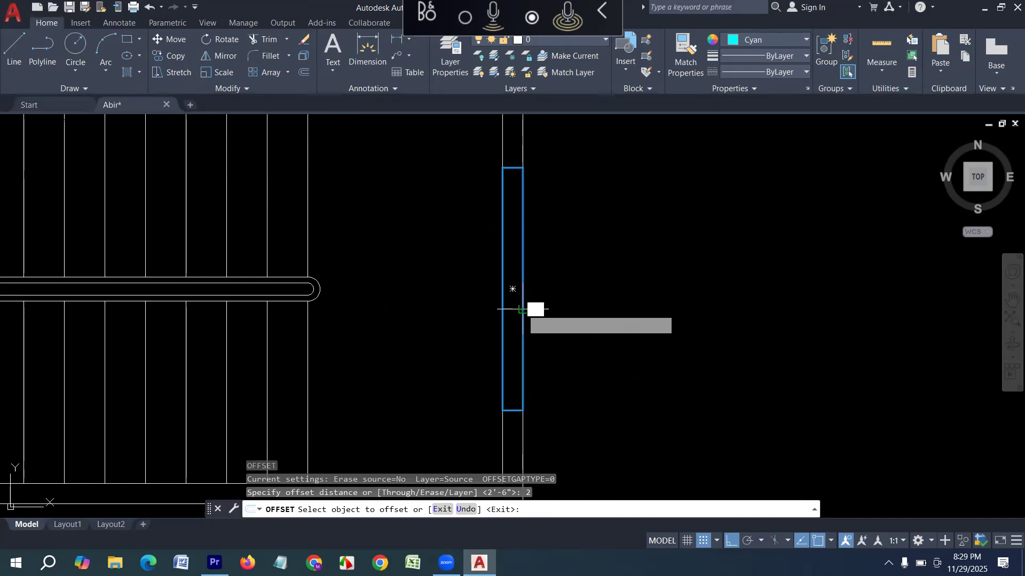
click(512, 308)
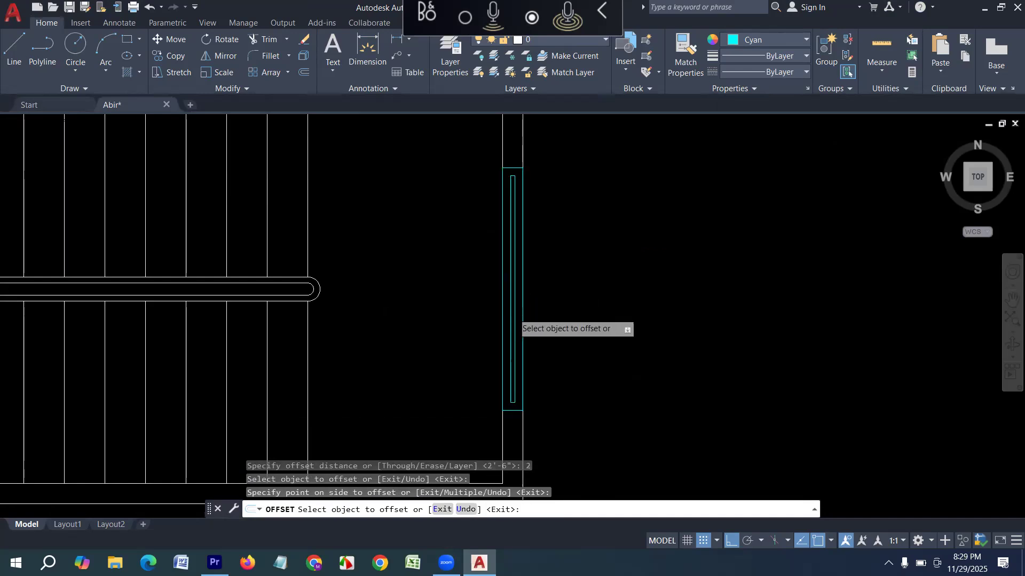
scroll(514, 313, down, 4)
scroll(521, 282, up, 2)
scroll(469, 293, down, 2)
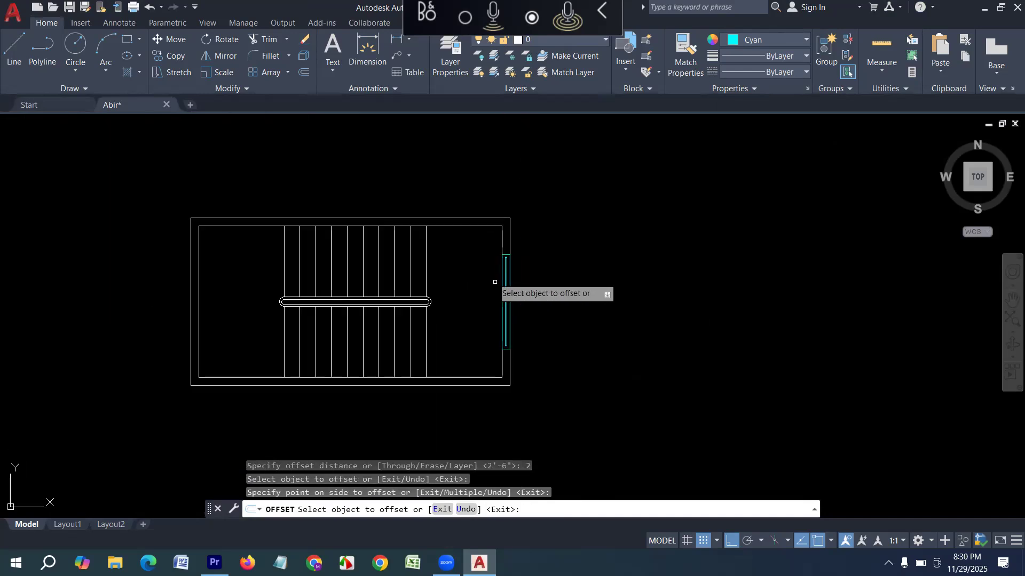
scroll(494, 283, up, 2)
key(Escape)
scroll(469, 222, down, 2)
scroll(481, 231, up, 2)
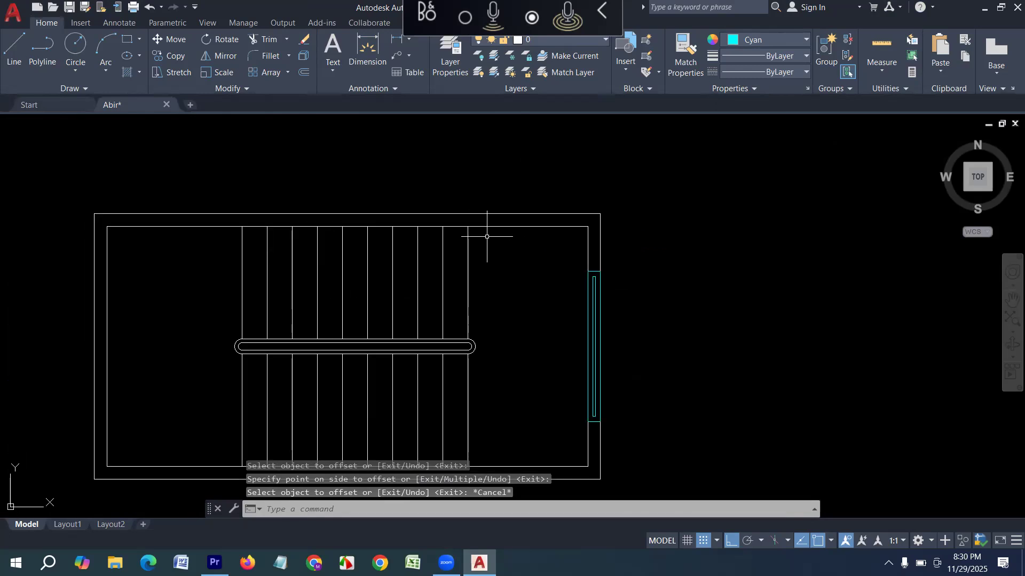
key(Escape)
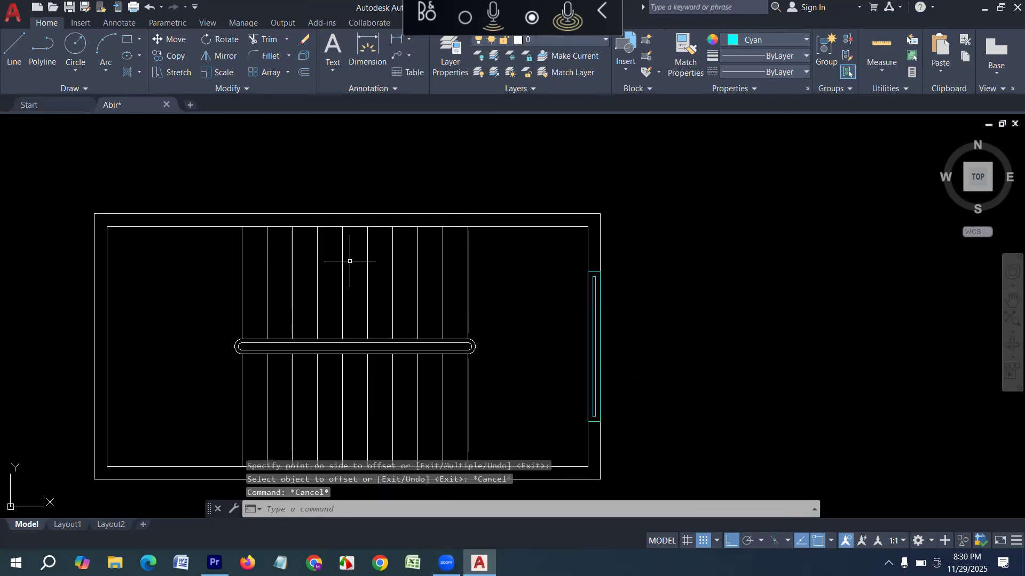
- Modify the Standard dimension style with an arrow size of 5" and a center mark size of 4"
text(d)
key(Return)
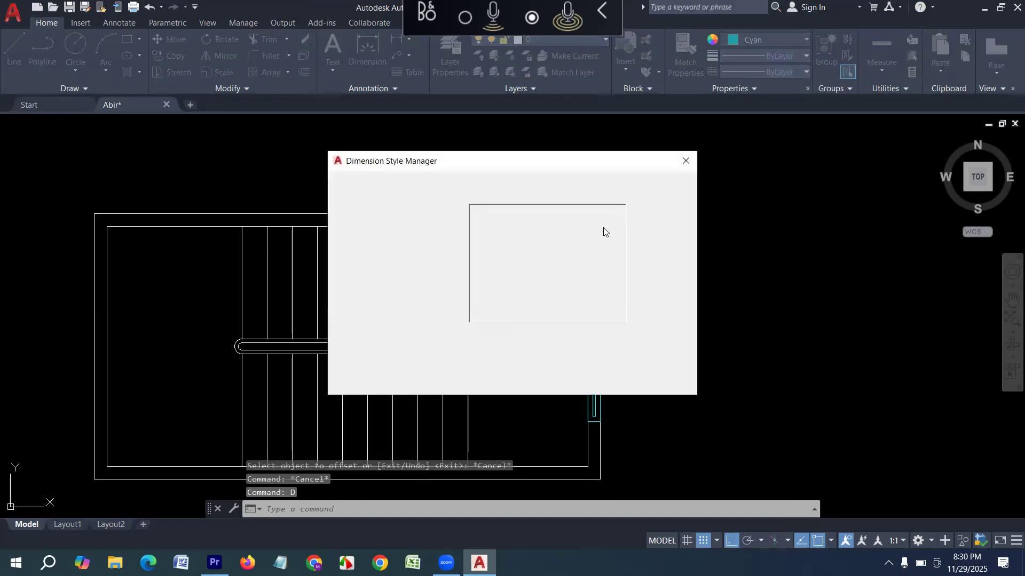
click(648, 251)
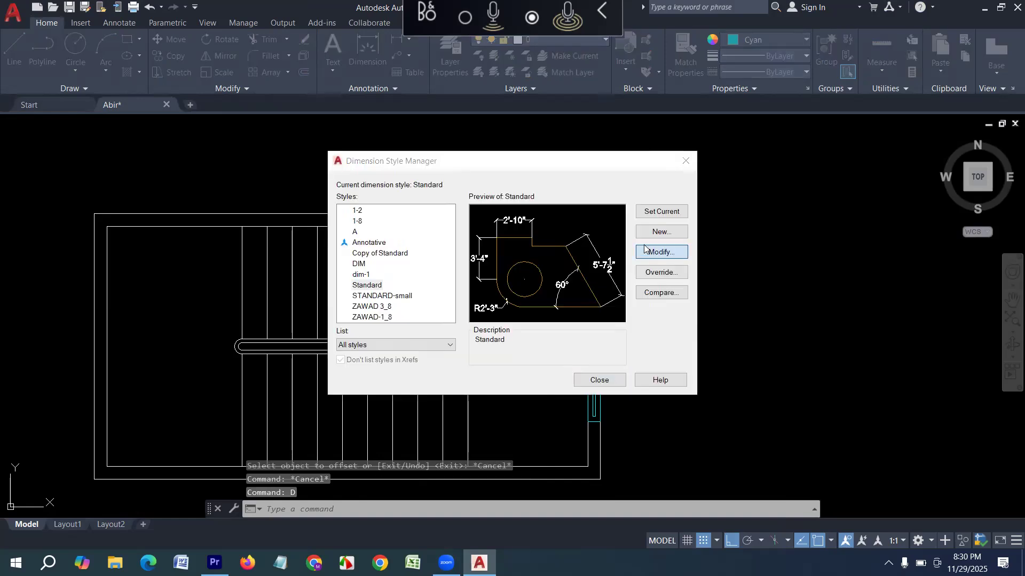
click(362, 138)
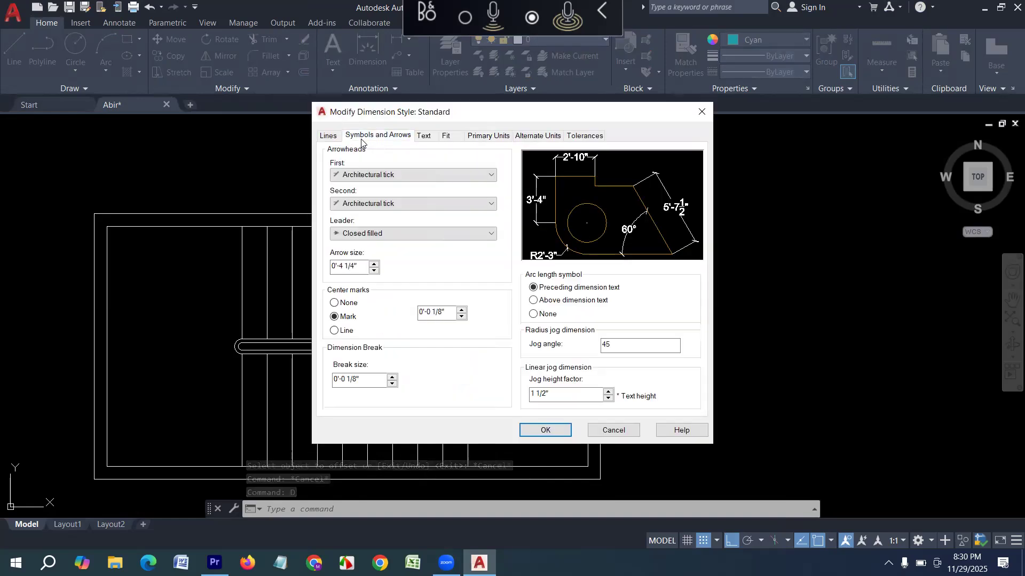
key(ctrl+a)
text(5)
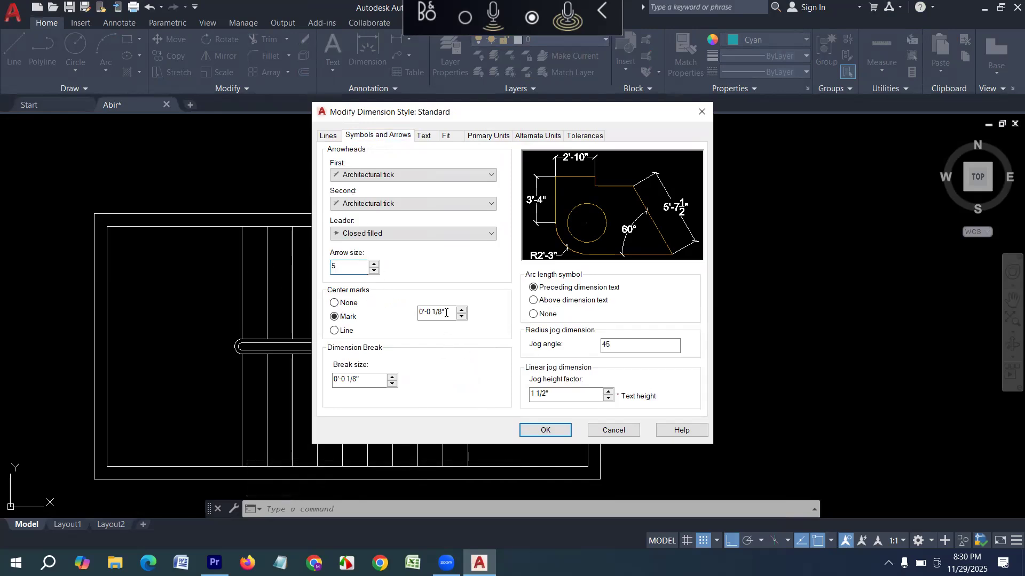
click(423, 313)
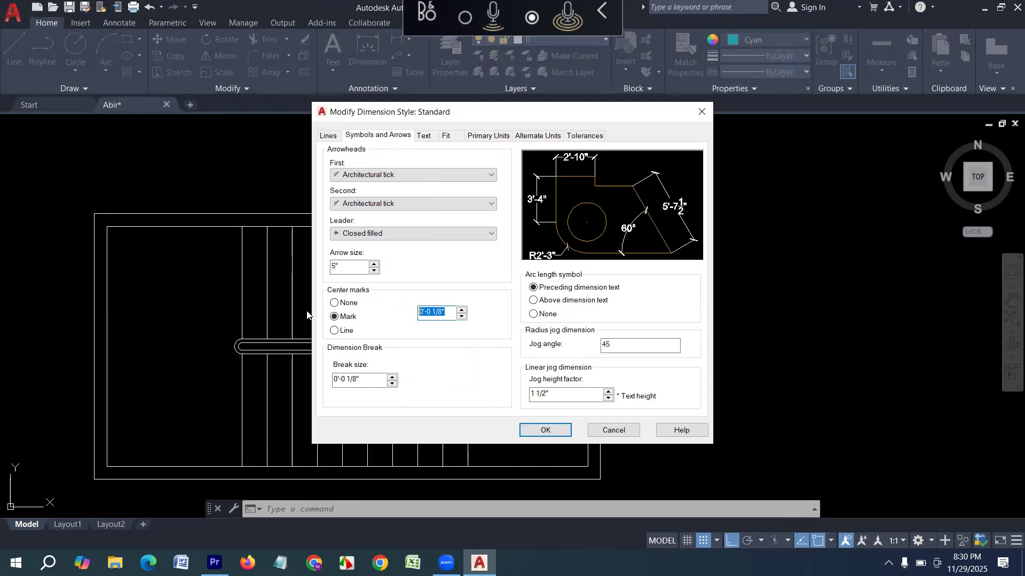
click(550, 427)
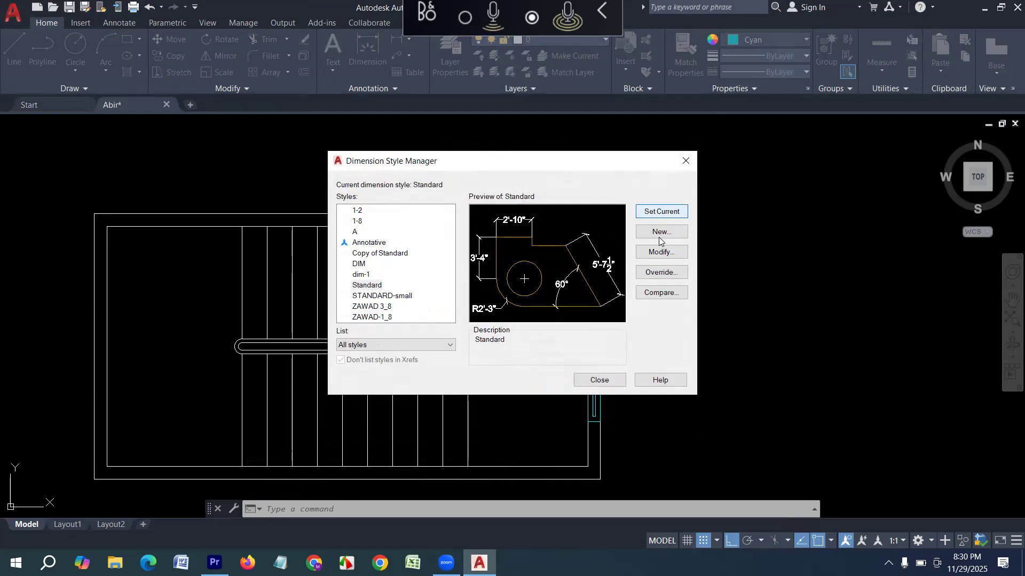
click(599, 381)
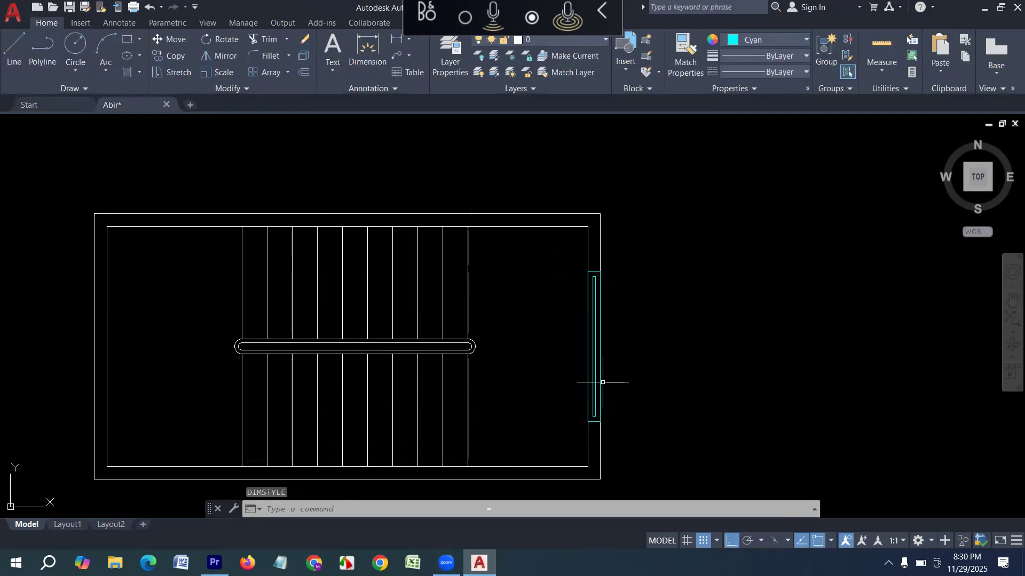
- Add a linear dimension for the room's inner length between its upper inside corners, placed above the plan
text(dli)
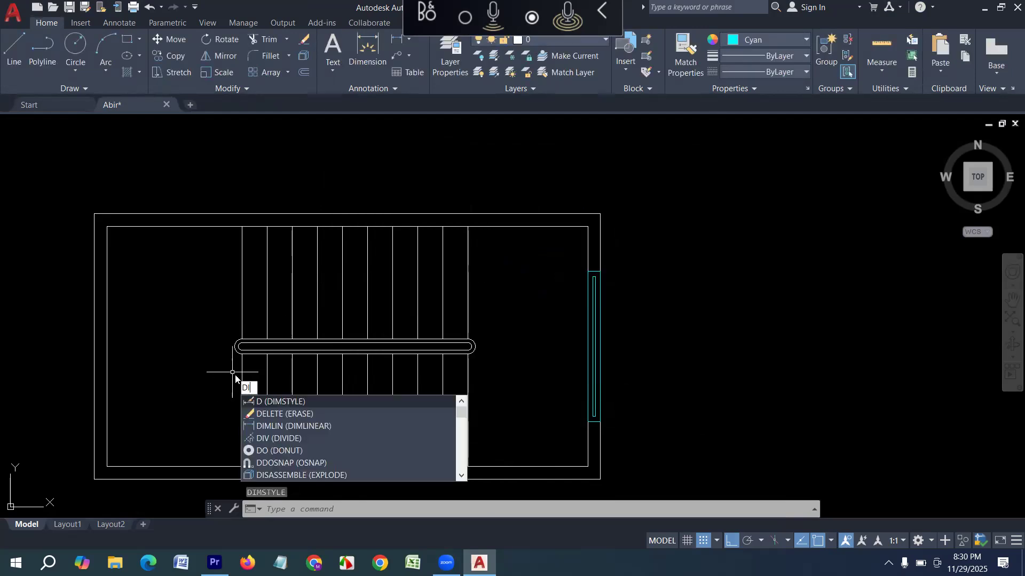
key(Return)
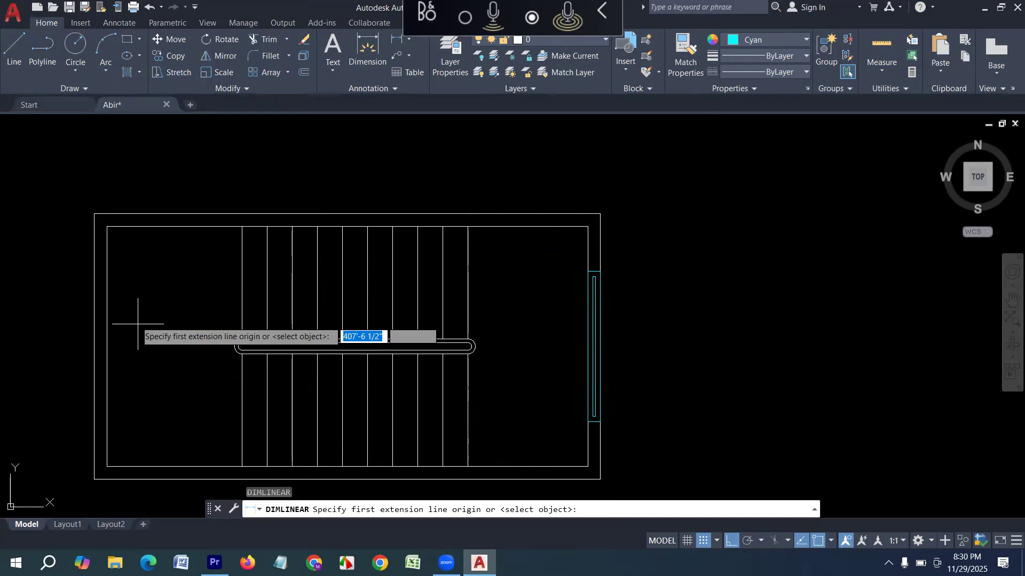
click(106, 234)
click(584, 231)
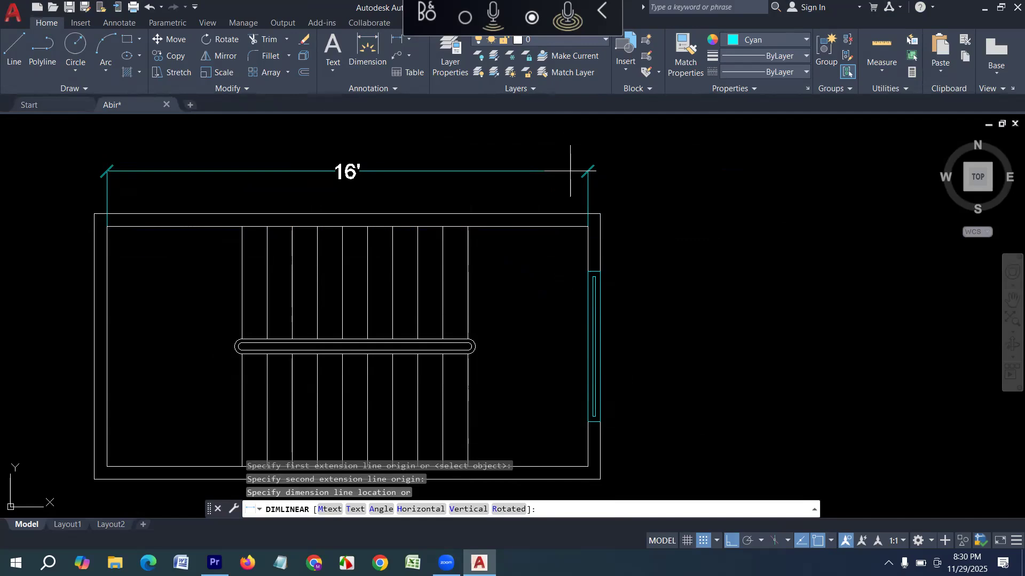
click(569, 176)
scroll(480, 229, down, 2)
scroll(543, 227, up, 2)
- Add a vertical linear dimension for the room's inner width, placed outside the window wall
key(Return)
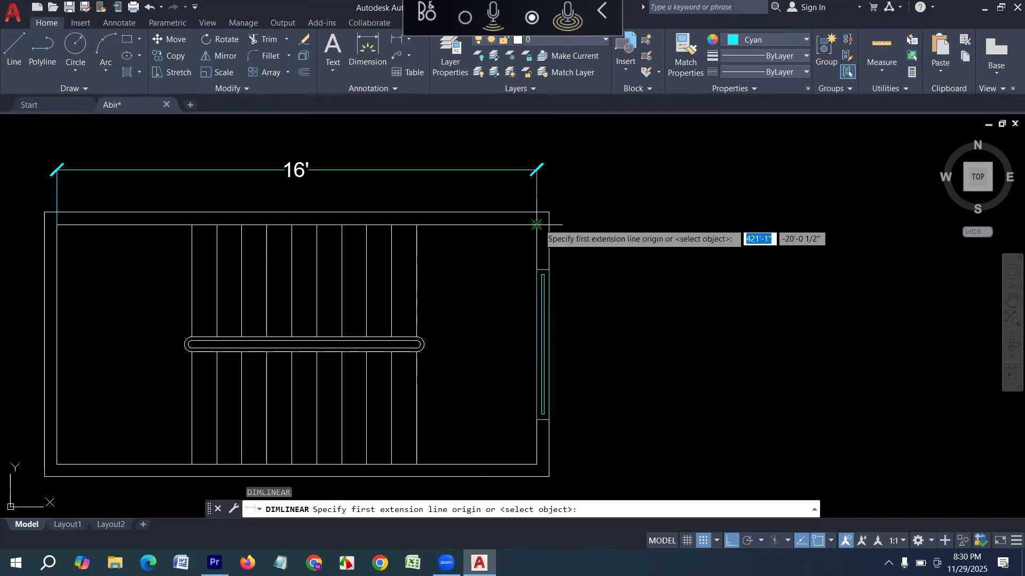
click(538, 225)
click(535, 464)
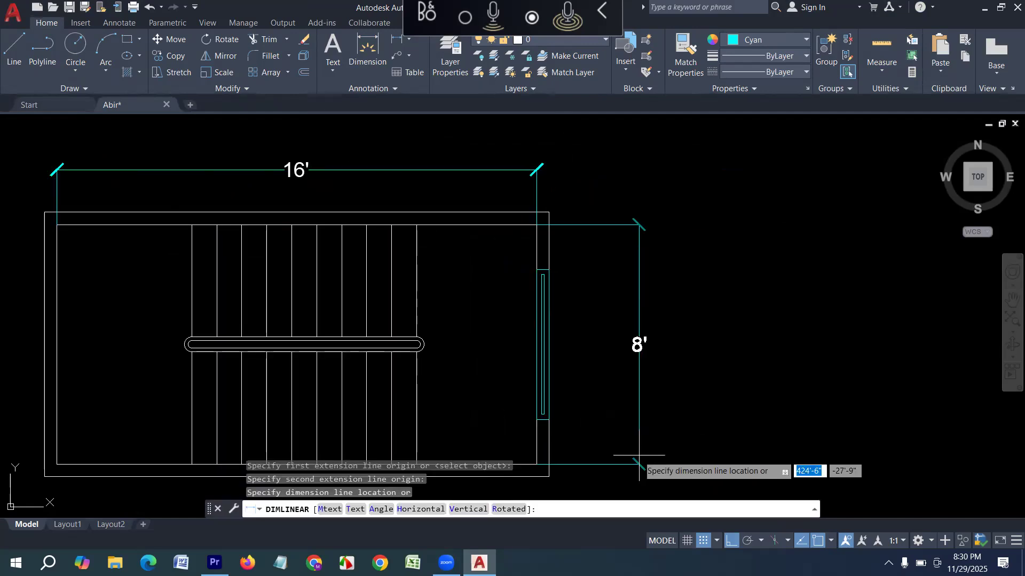
click(632, 459)
- Dimension both landing widths from the inner end walls to the nearest stair lines, placing the dimensions inside the room
key(Return)
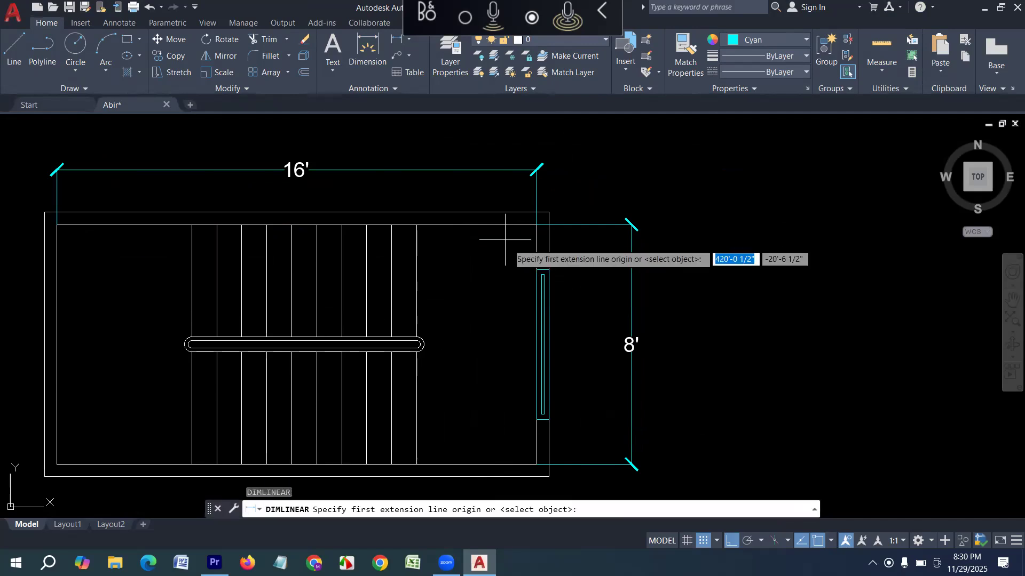
click(537, 225)
click(417, 225)
click(414, 271)
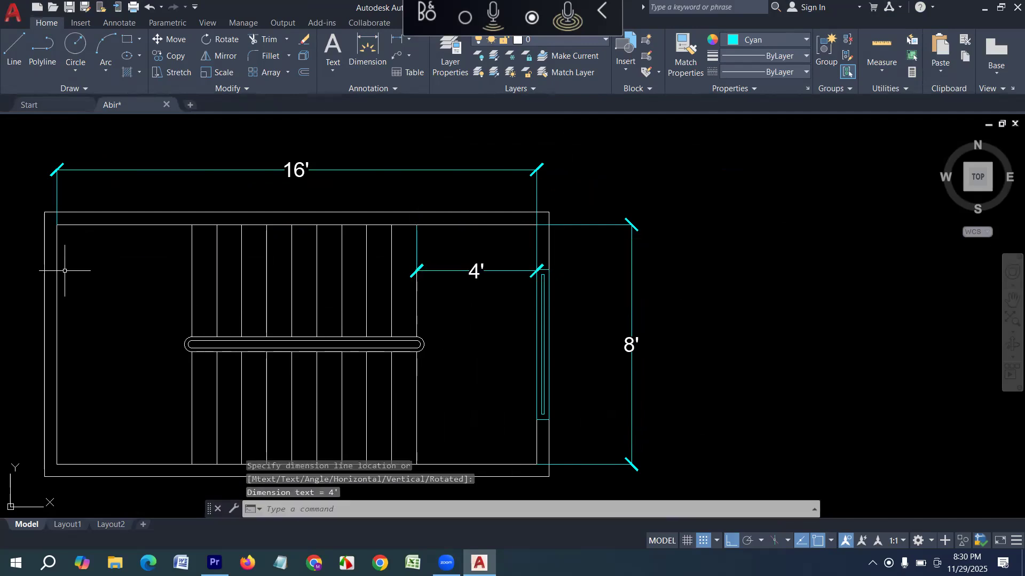
key(Return)
click(65, 229)
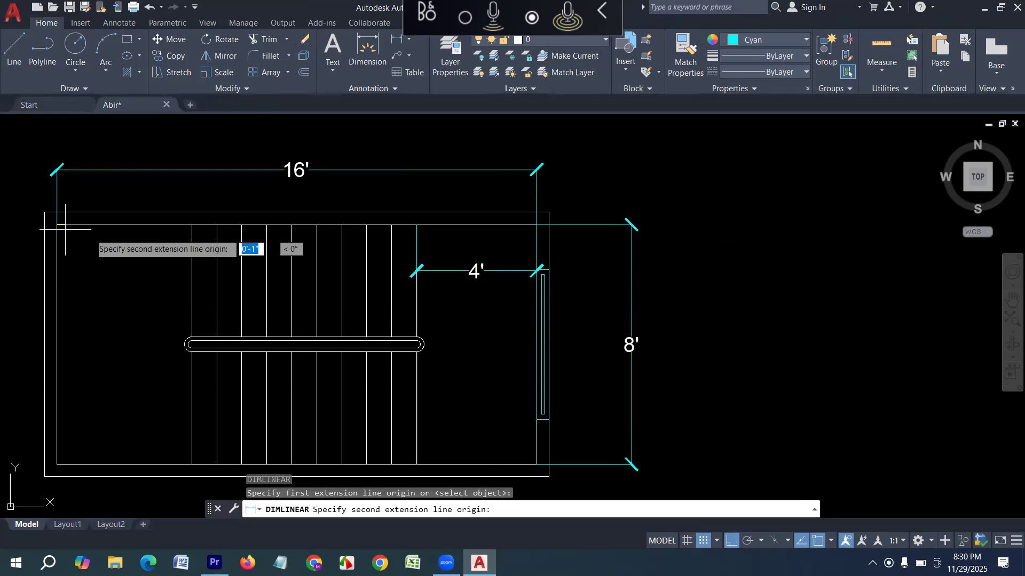
click(192, 226)
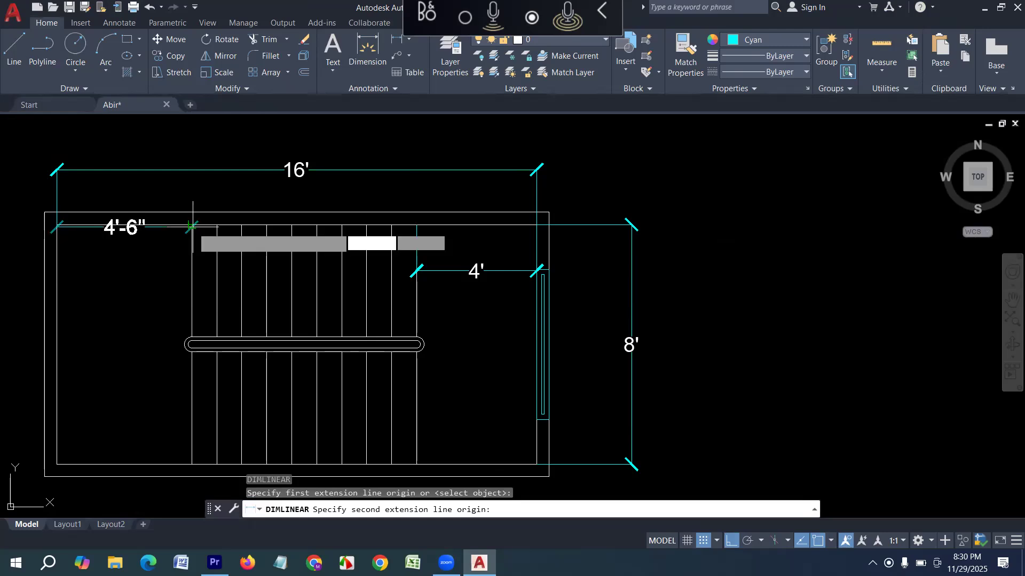
click(155, 273)
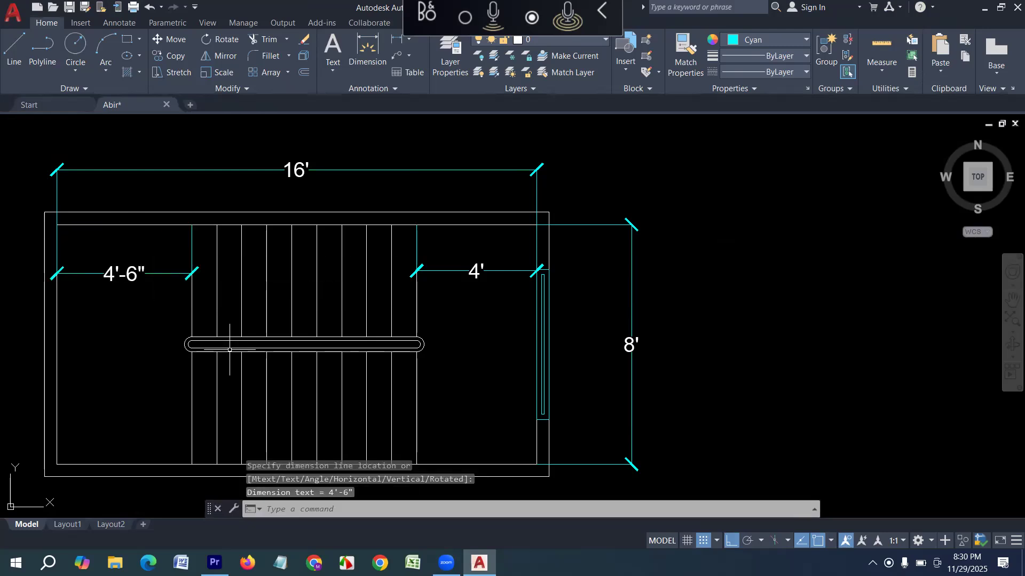
- Dimension the width of the rounded central gap at its window-side end, placing the dimension in the landing
scroll(421, 348, up, 2)
key(space)
click(414, 353)
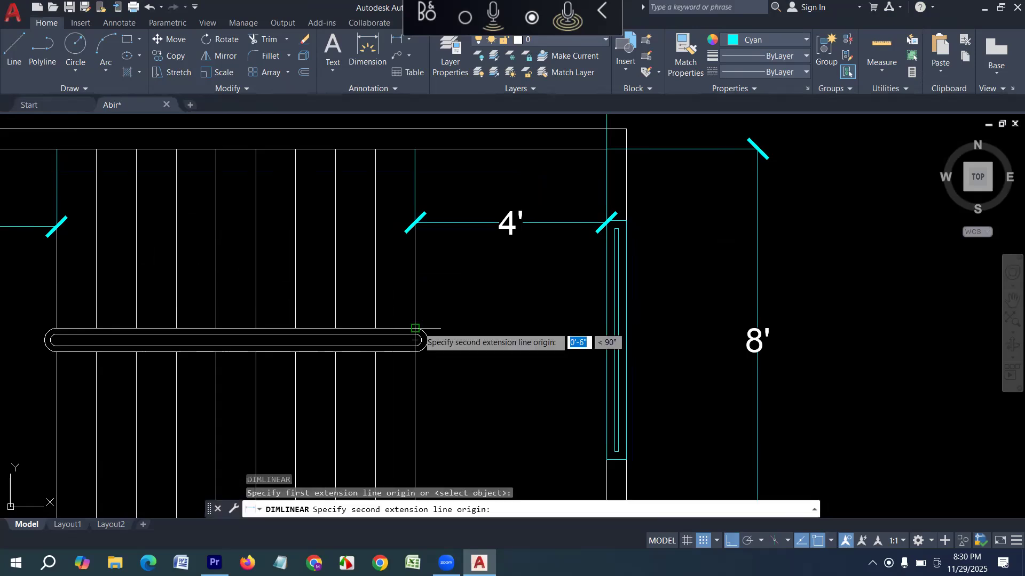
click(416, 340)
click(464, 342)
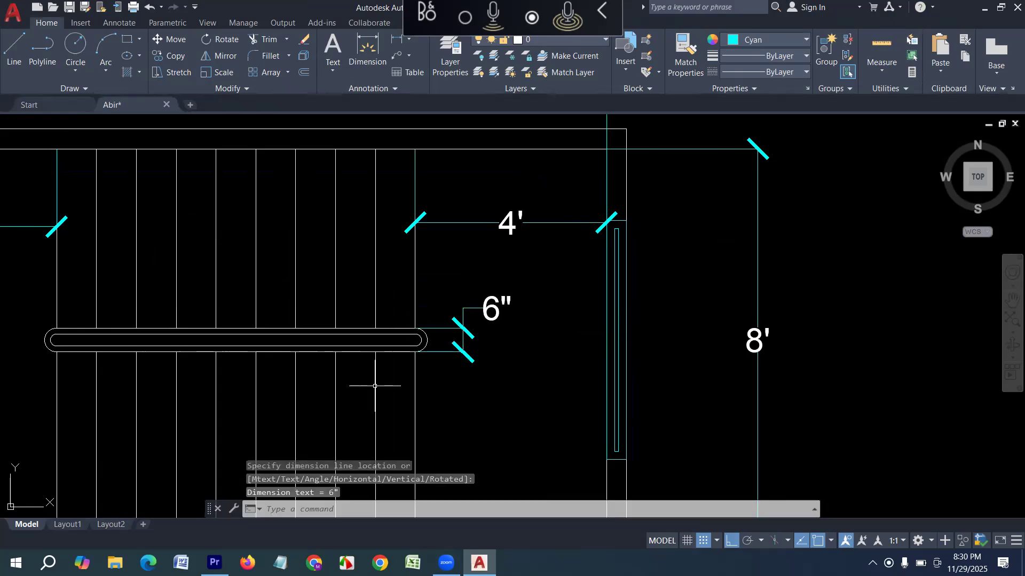
- Dimension one tread between the second and third stair lines from the windowless landing, placed between the upper wall and the overall dimension
middle_click(240, 187)
middle_click(241, 187)
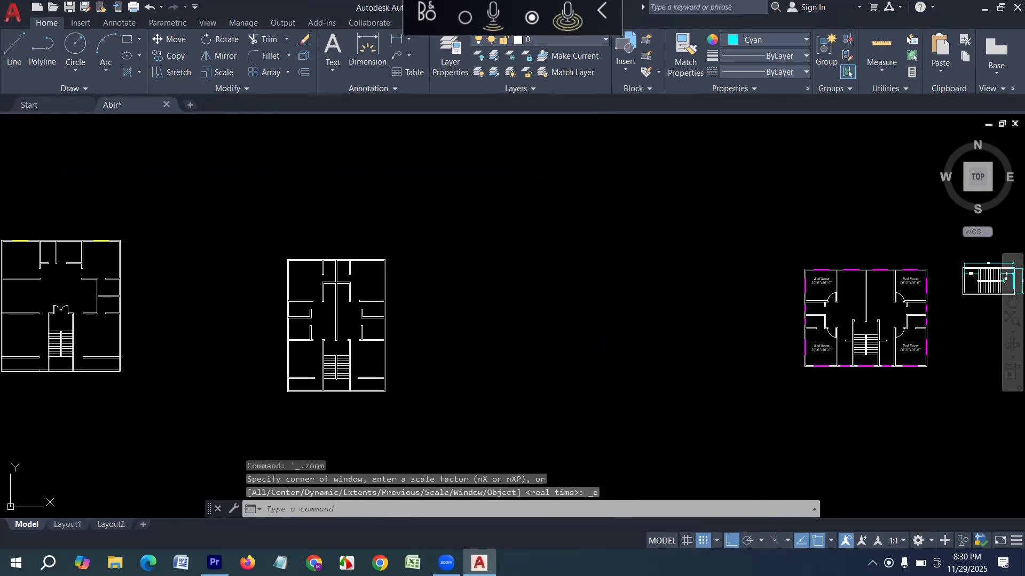
middle_drag(608, 298, 341, 313)
scroll(429, 250, up, 6)
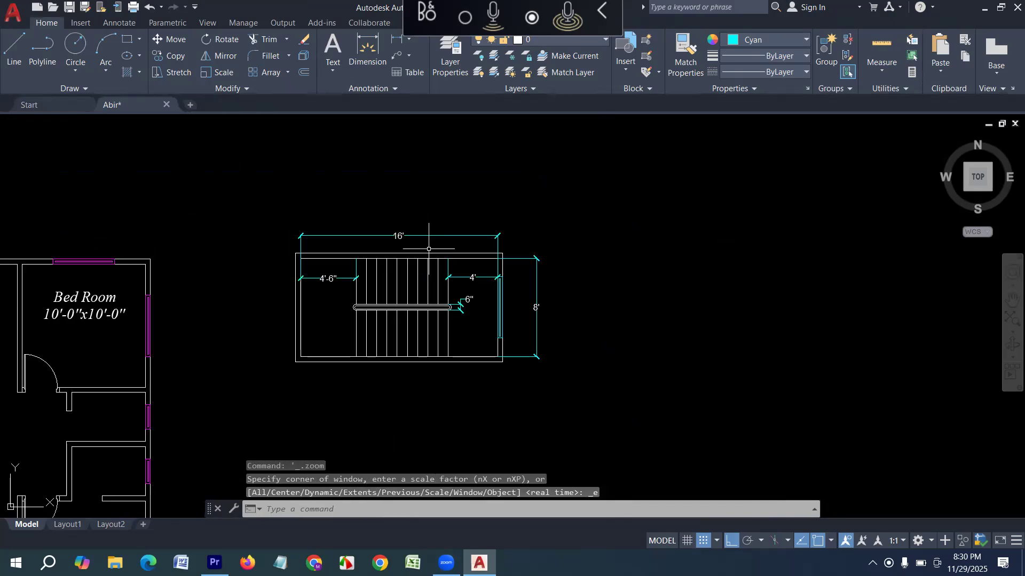
scroll(391, 264, up, 6)
key(space)
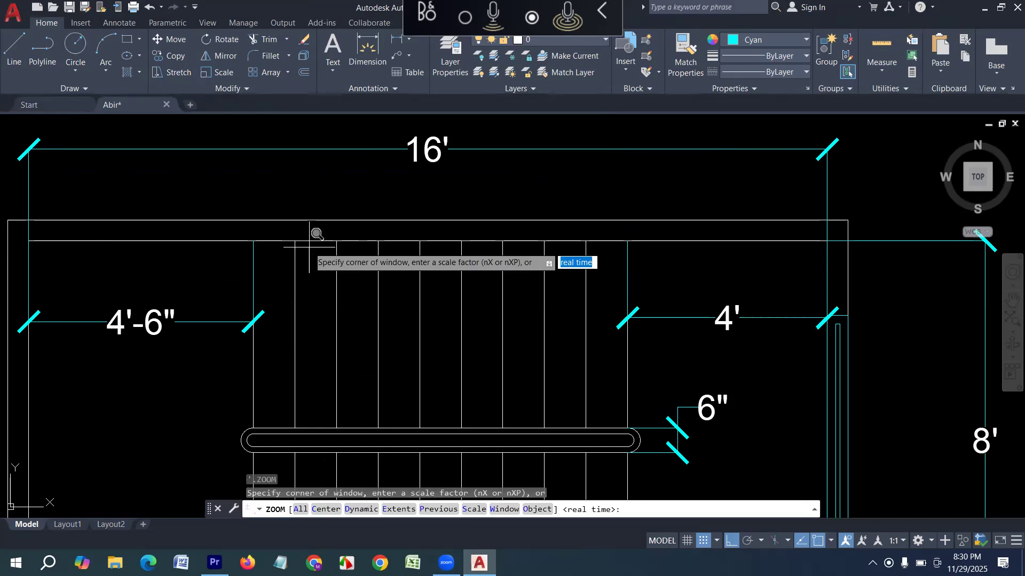
key(Escape)
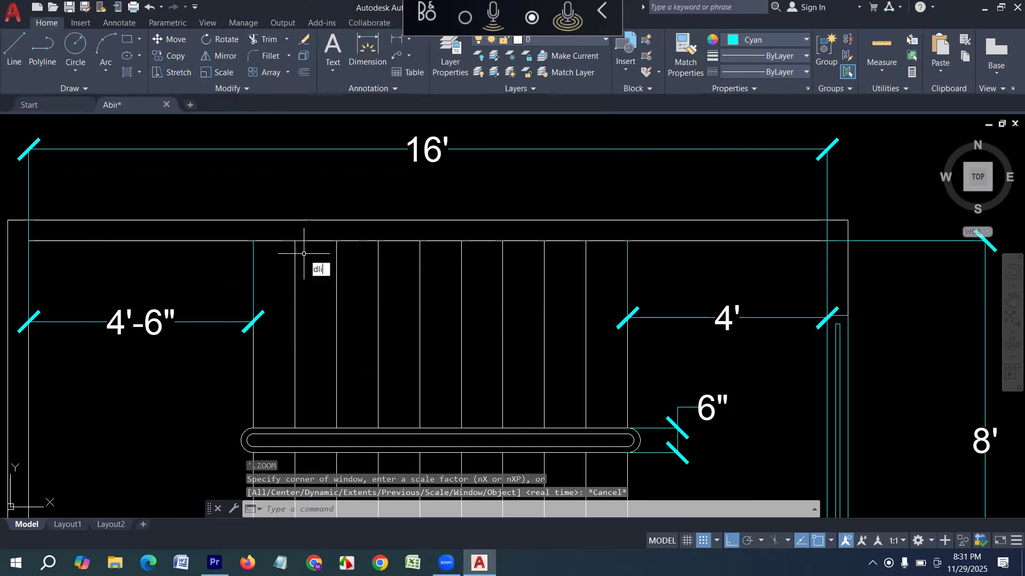
key(Return)
click(301, 247)
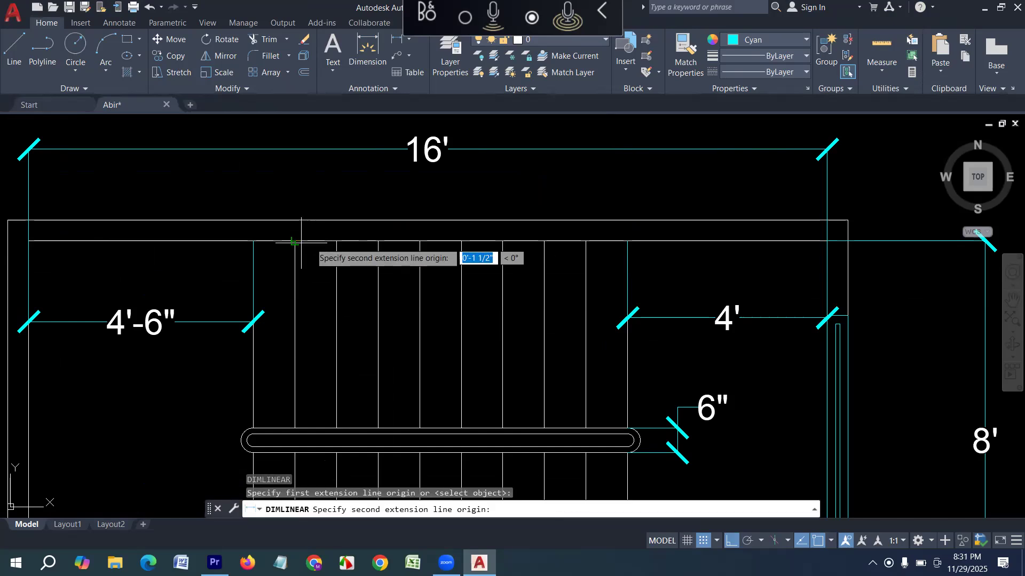
click(336, 241)
click(327, 183)
scroll(184, 270, down, 2)
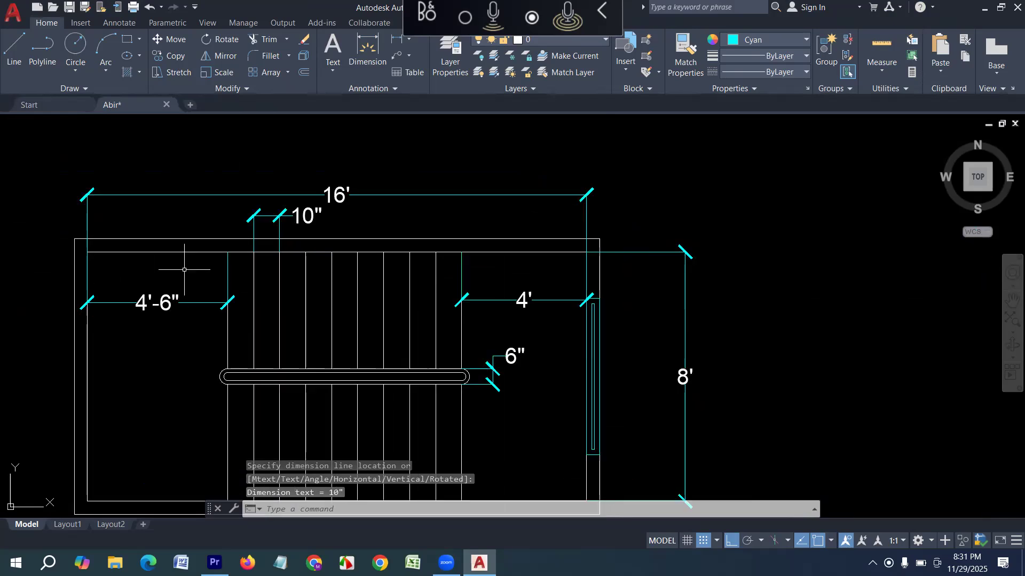
scroll(261, 283, down, 2)
mouse_move(207, 267)
middle_down()
mouse_move(233, 265)
mouse_move(205, 257)
middle_up()
scroll(278, 286, up, 2)
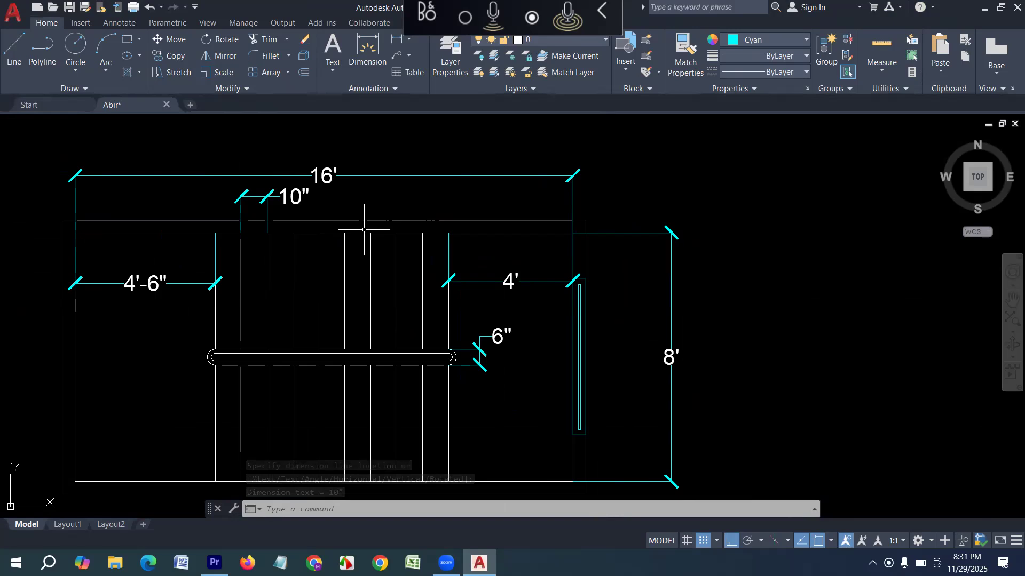
key(Escape)
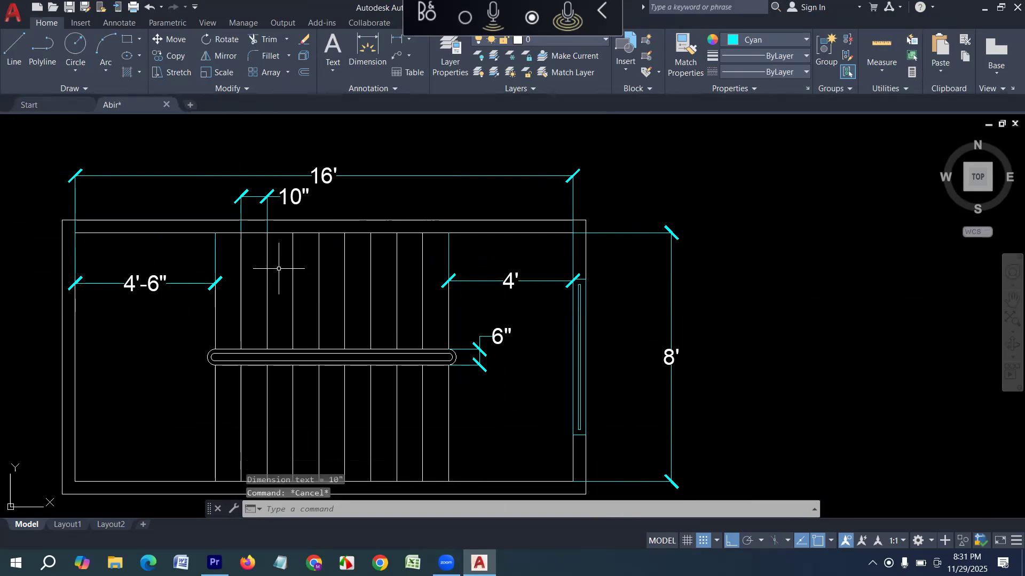
- Review the Standard dimension style's settings for lines, symbols and arrows, text, fit, primary units, alternate units and tolerances
text(d)
key(Return)
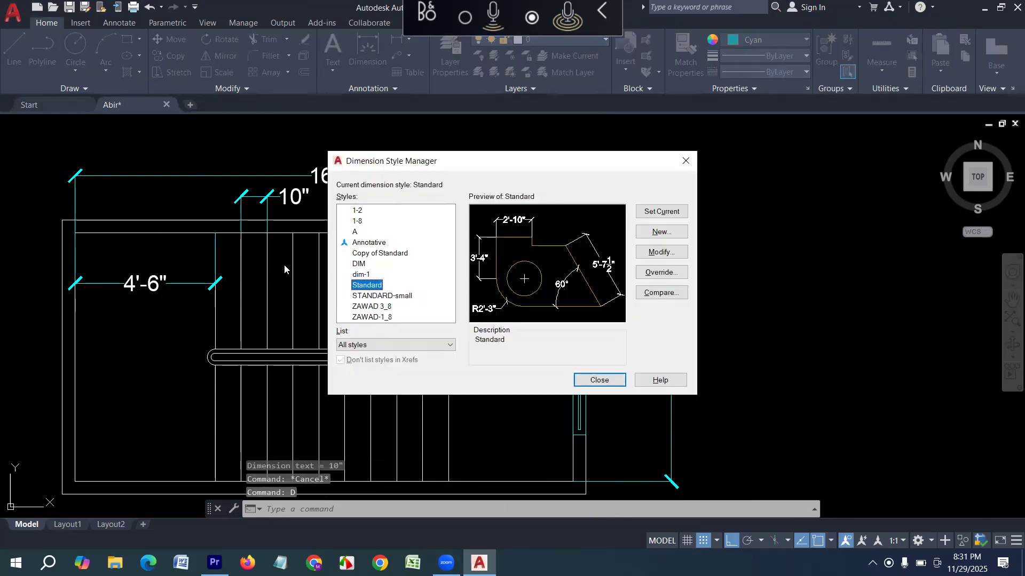
click(656, 260)
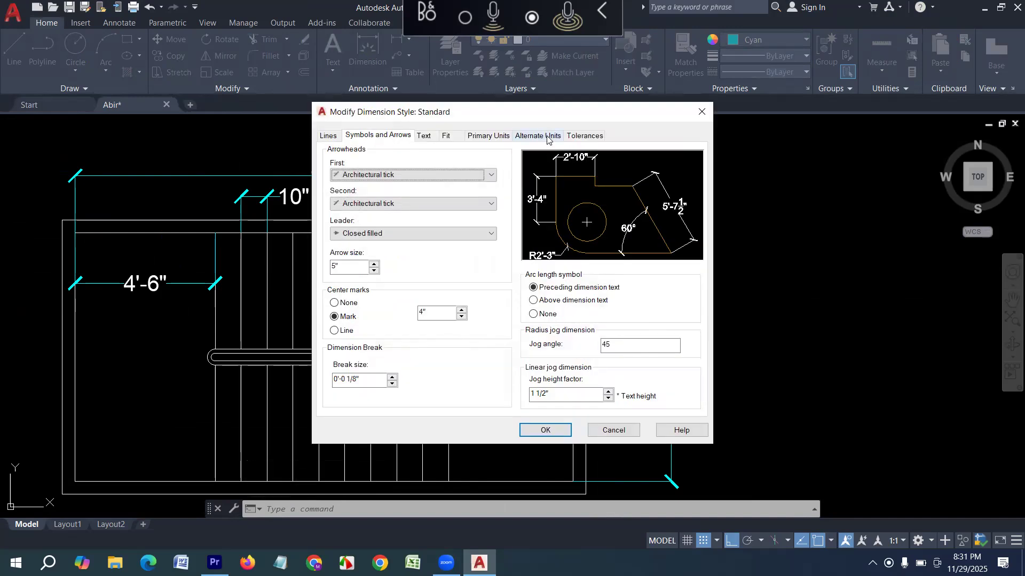
click(547, 136)
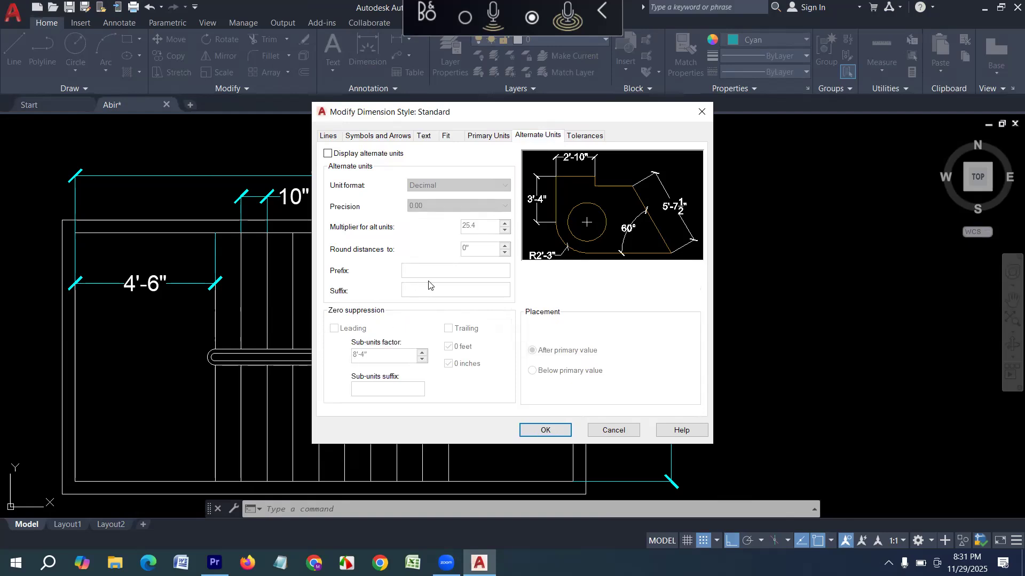
click(583, 137)
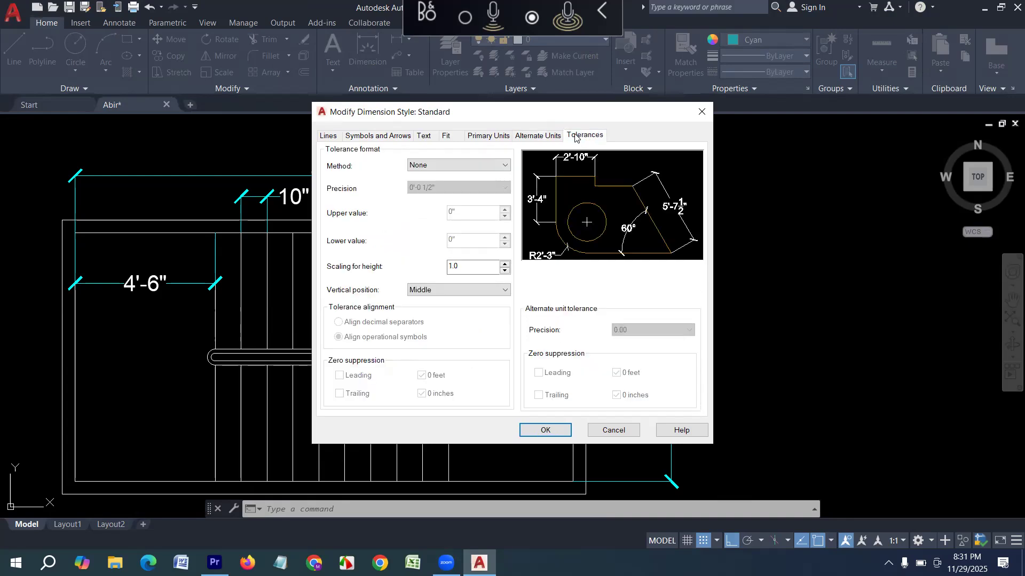
click(540, 135)
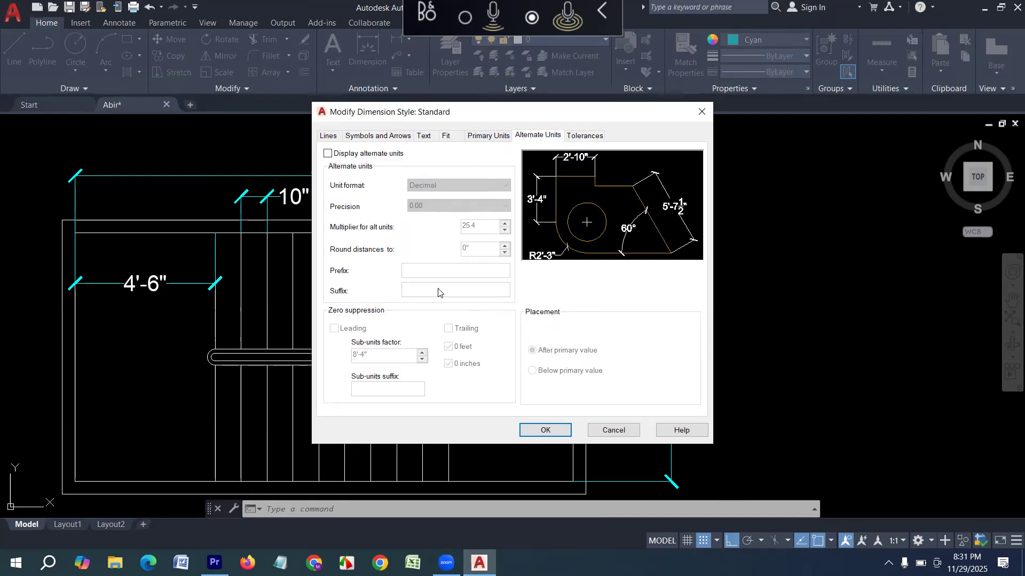
click(477, 136)
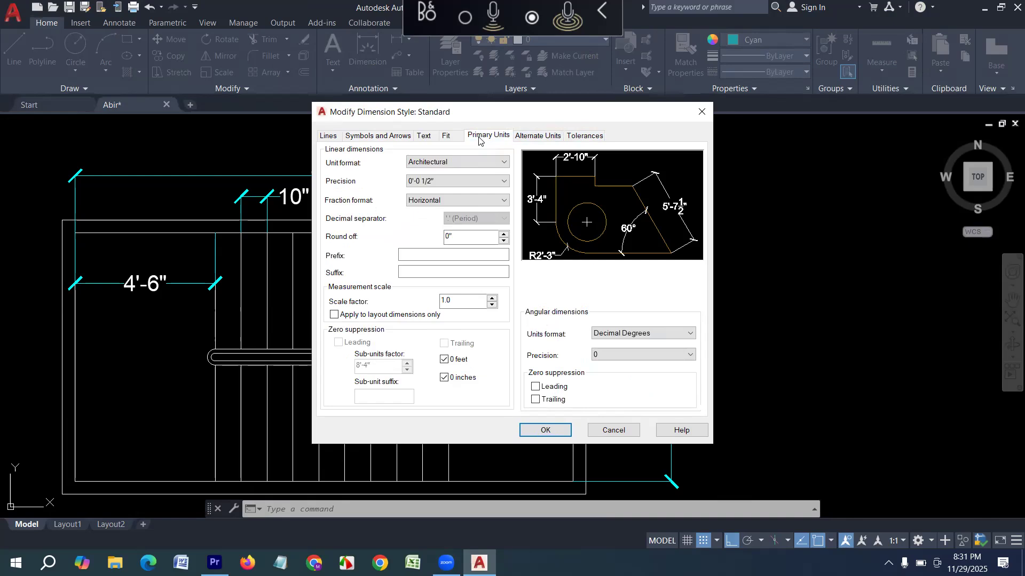
click(447, 137)
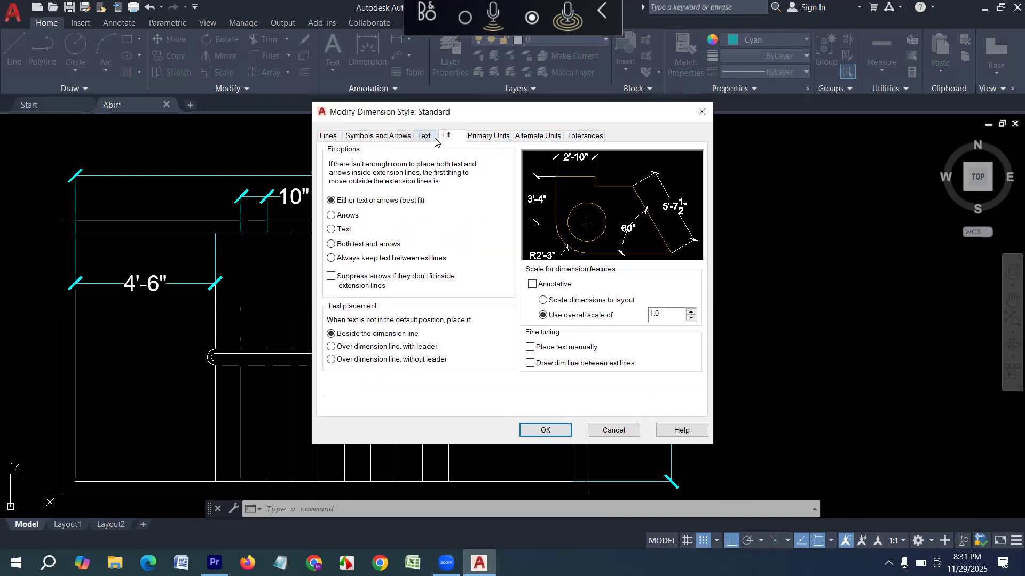
click(425, 136)
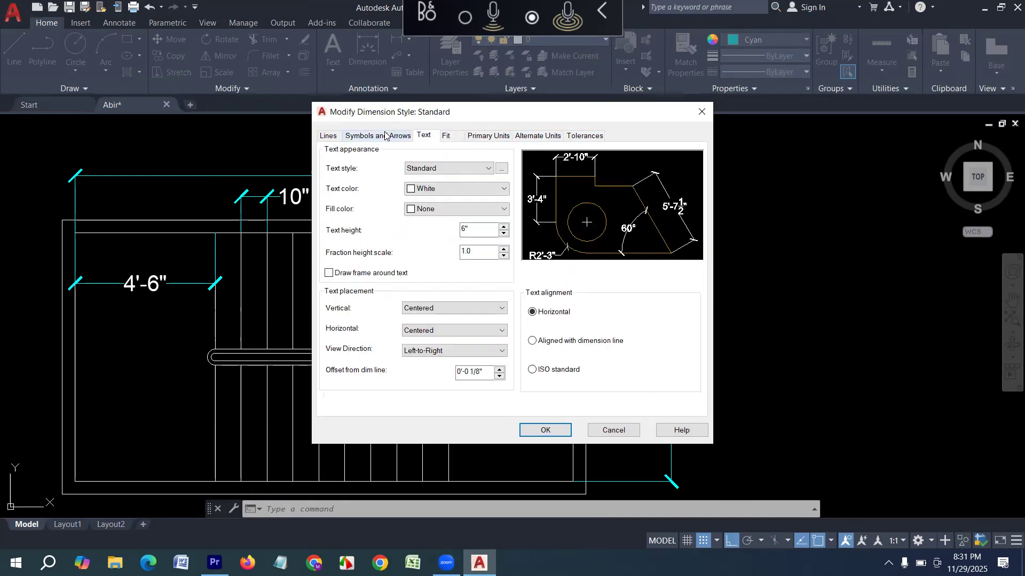
click(376, 136)
click(328, 136)
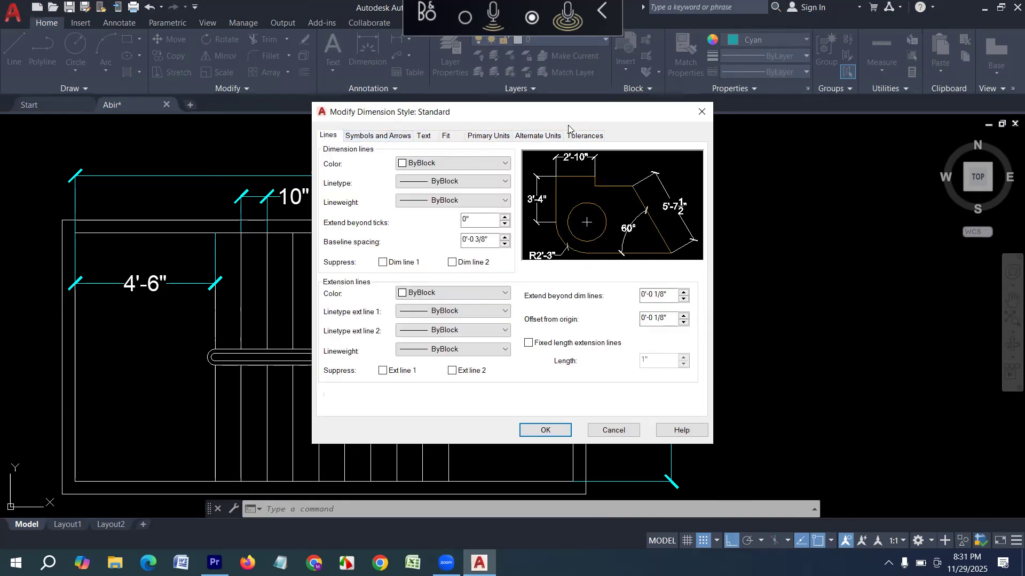
click(585, 138)
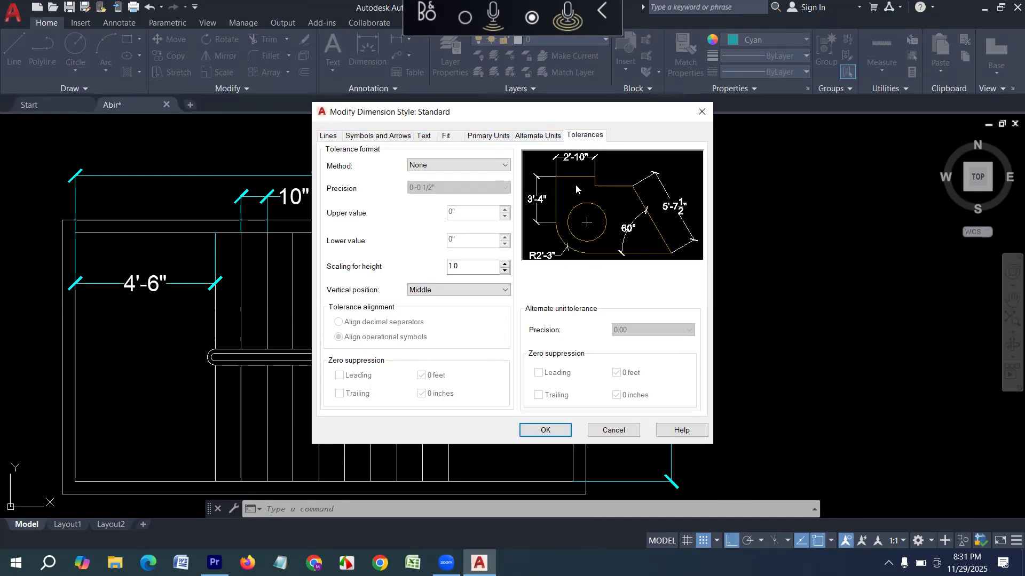
click(702, 112)
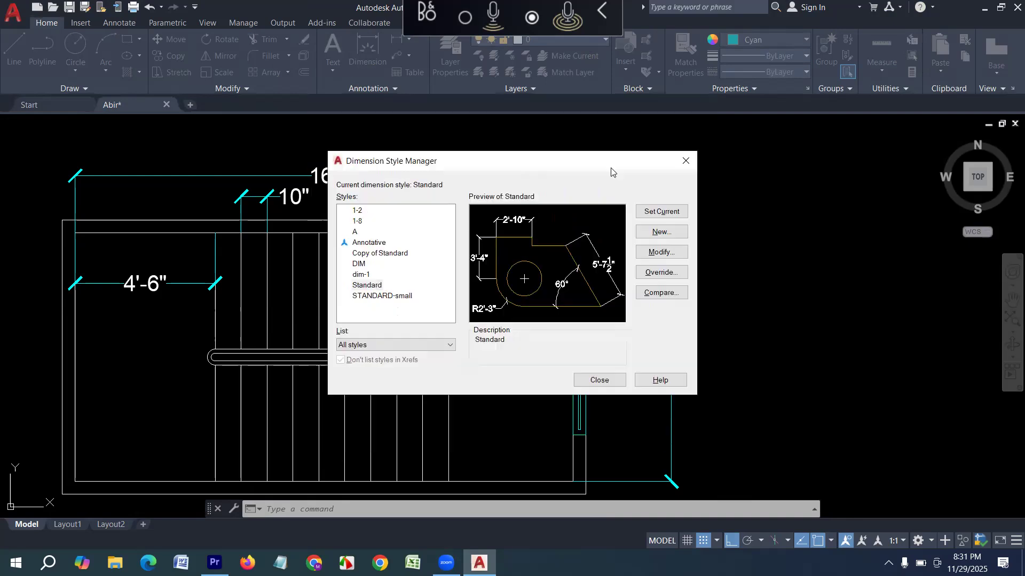
click(687, 160)
scroll(289, 297, down, 4)
scroll(327, 308, up, 2)
middle_drag(538, 297, 405, 325)
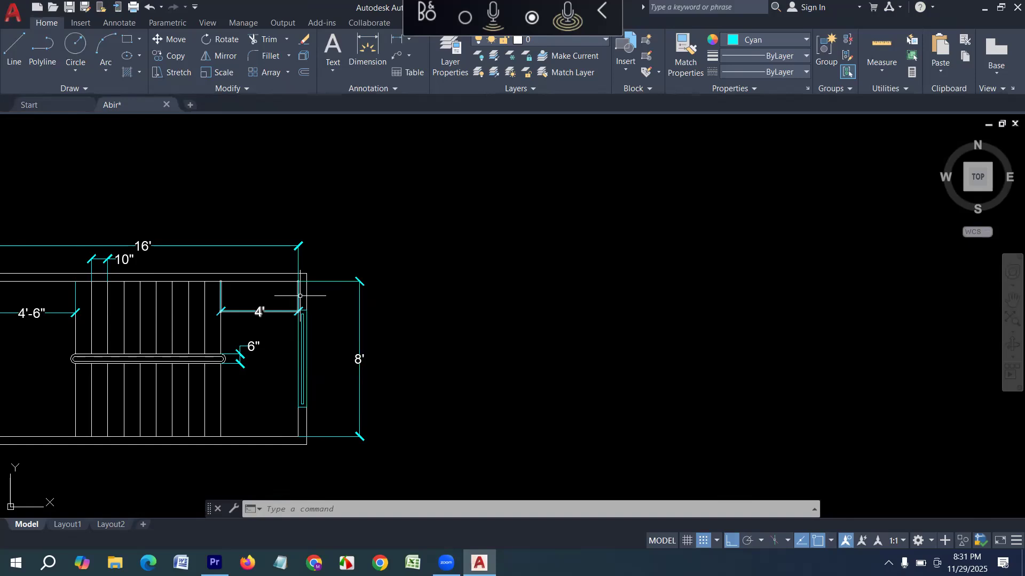
scroll(358, 299, down, 2)
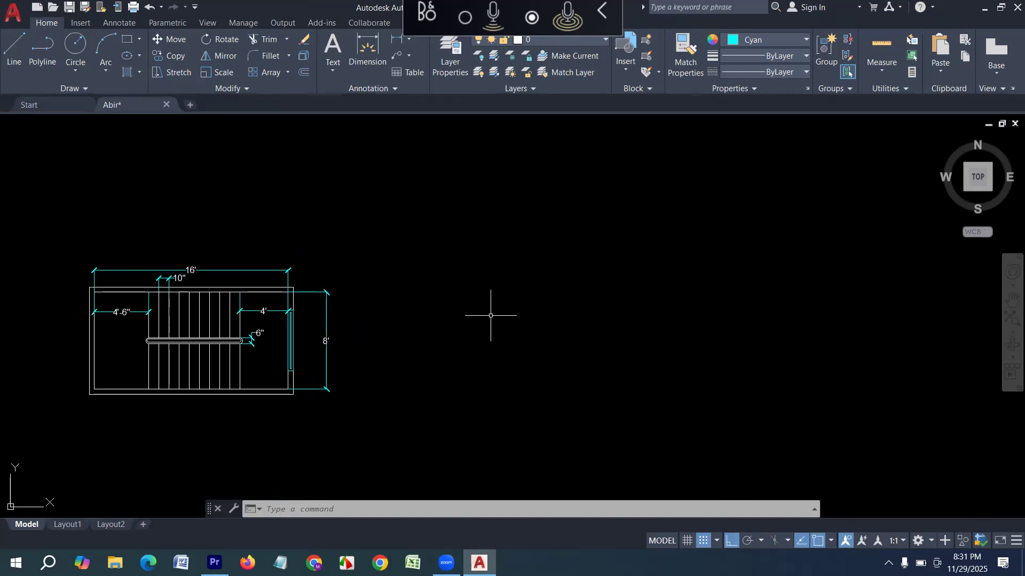
scroll(450, 317, up, 3)
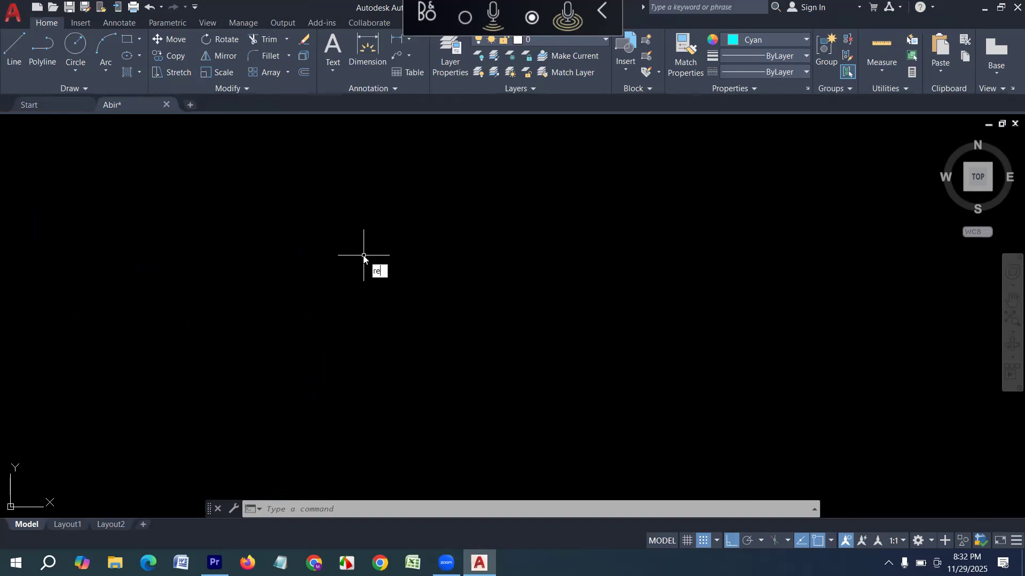
text(c)
key(Return)
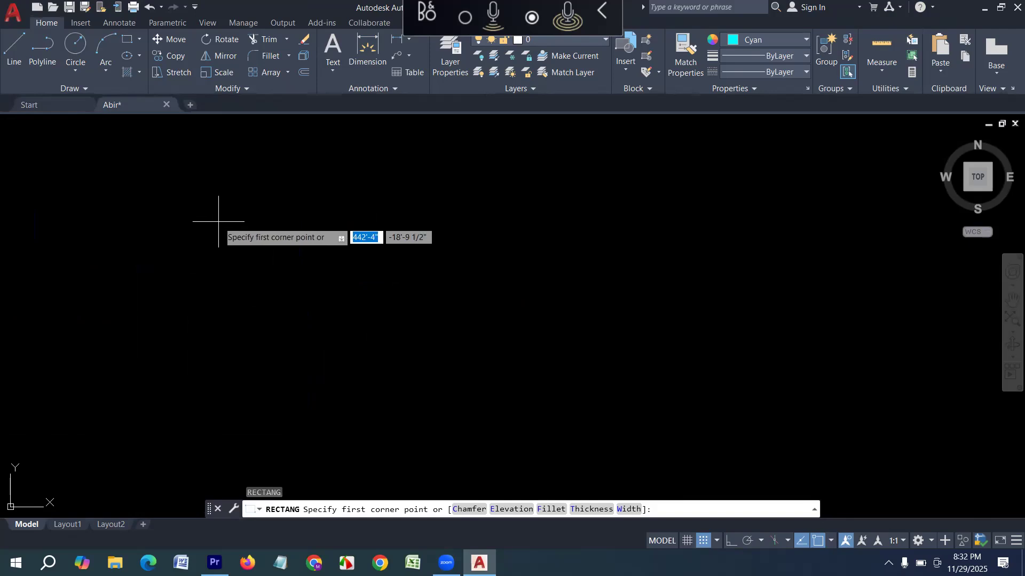
key(Escape)
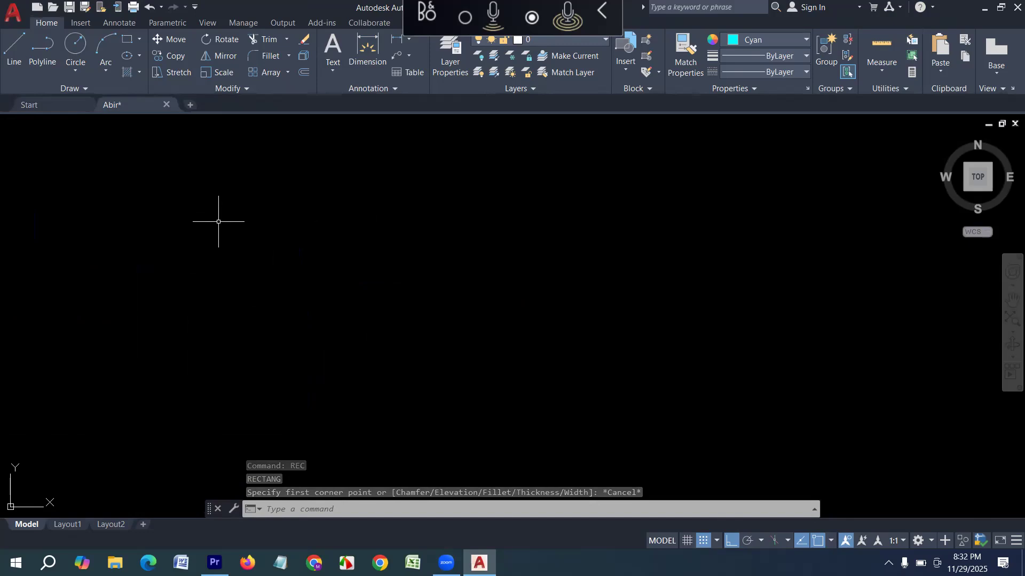
key(Escape)
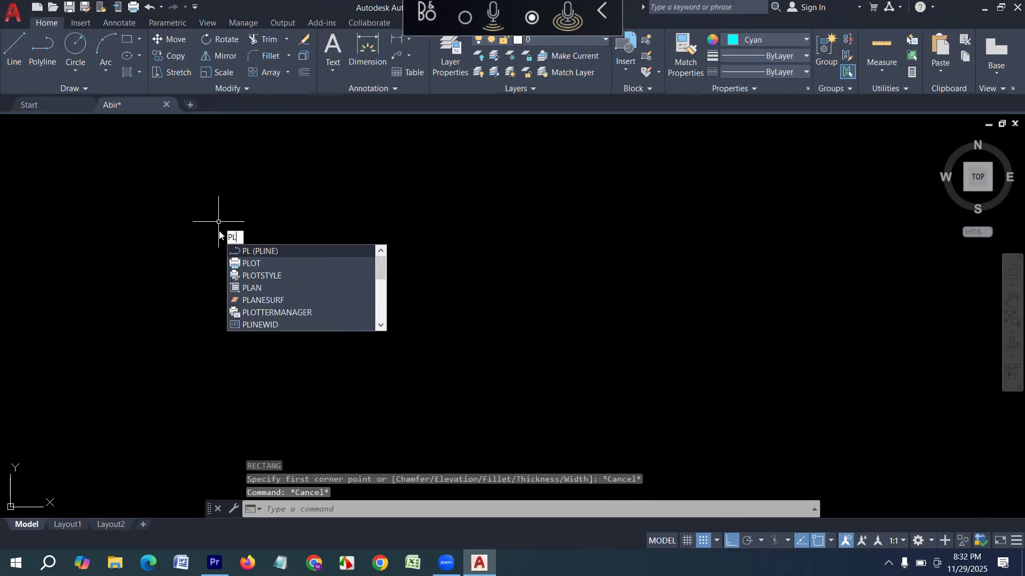
- Draw a closed rectangular polyline 10 inches wide and 12 inches high in the empty area beside the stair plan
key(Return)
click(206, 223)
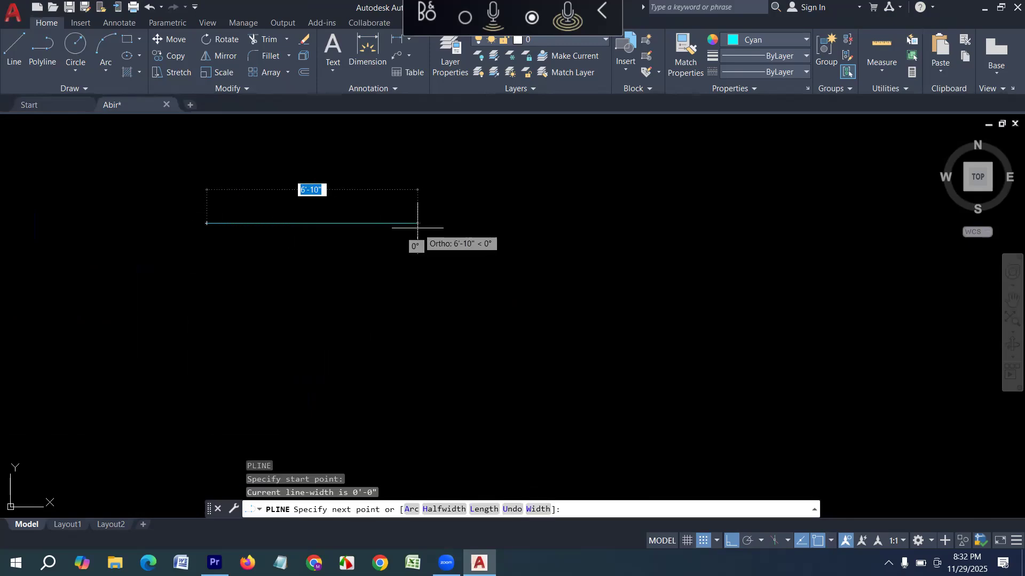
text(10)
key(Return)
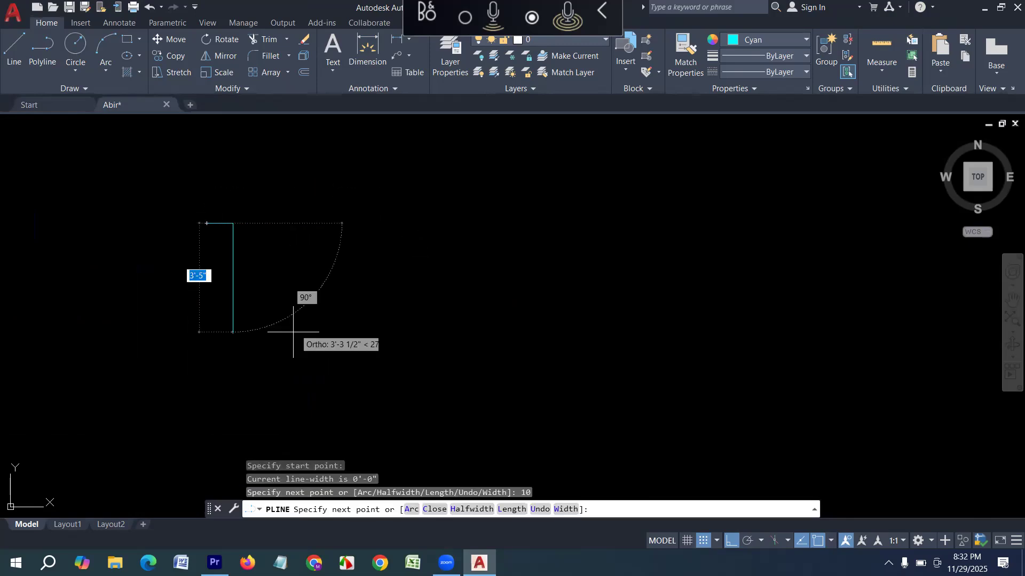
text(12)
key(Return)
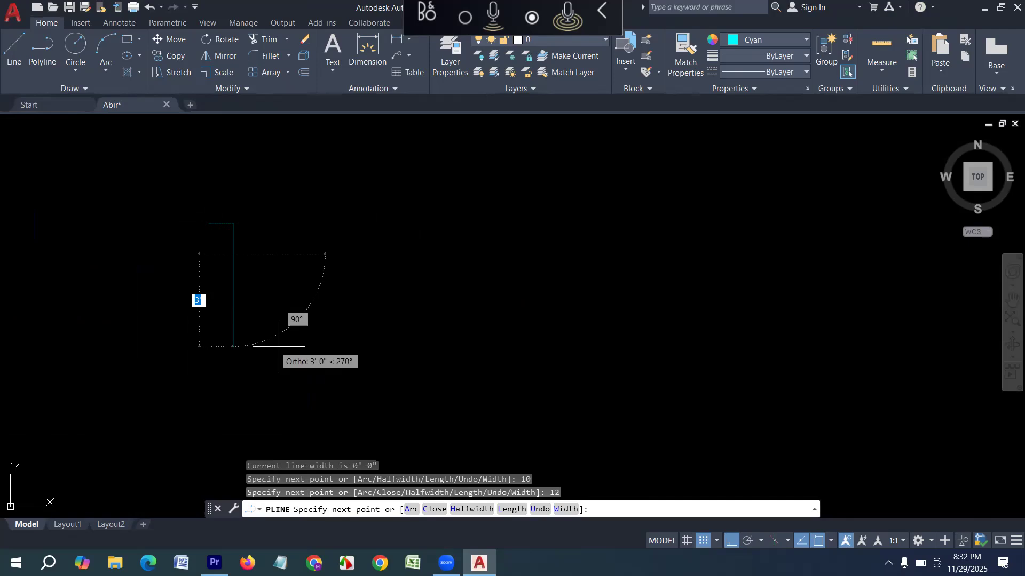
text(10)
key(Return)
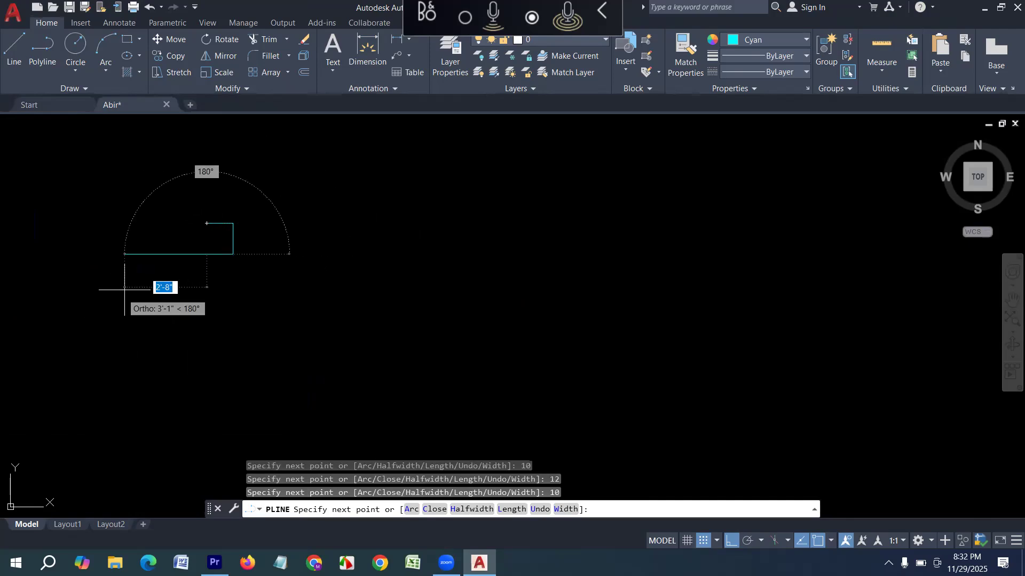
click(207, 224)
key(Return)
scroll(221, 234, up, 1)
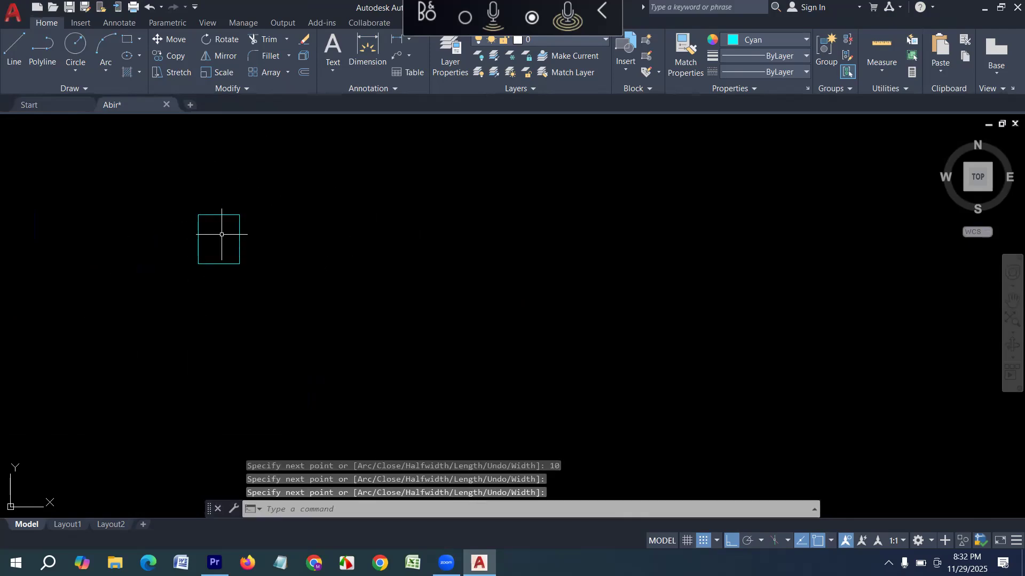
click(229, 214)
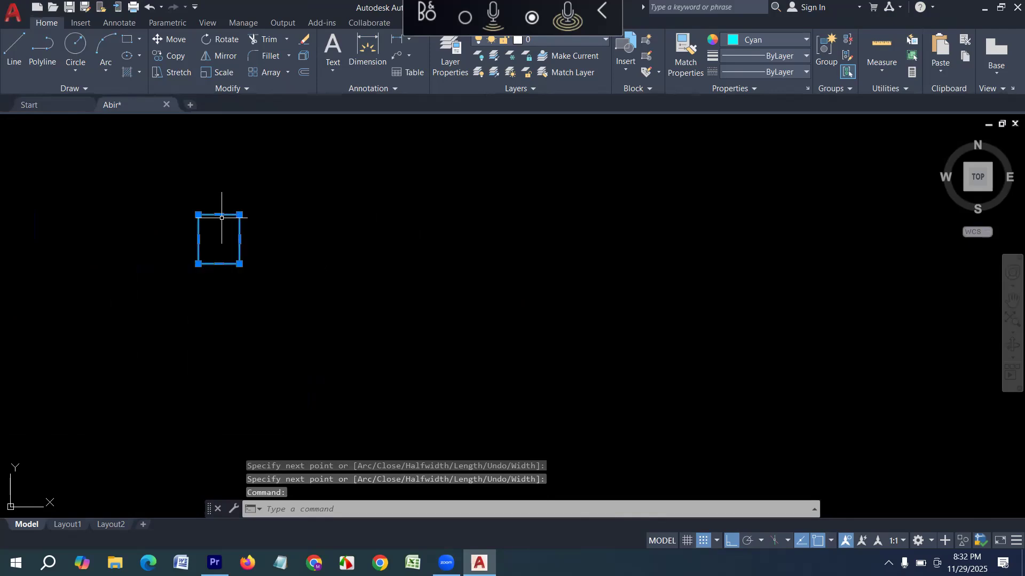
key(Escape)
- Copy the 10 by 12 inch rectangle 12' horizontally to the right
scroll(262, 299, down, 1)
click(270, 296)
click(129, 192)
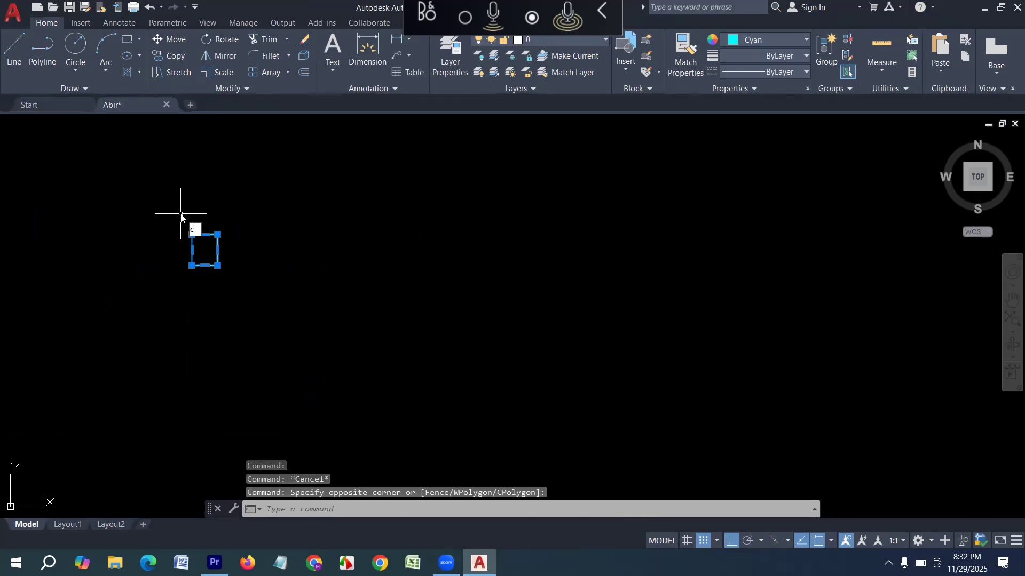
text(o)
key(Return)
click(192, 234)
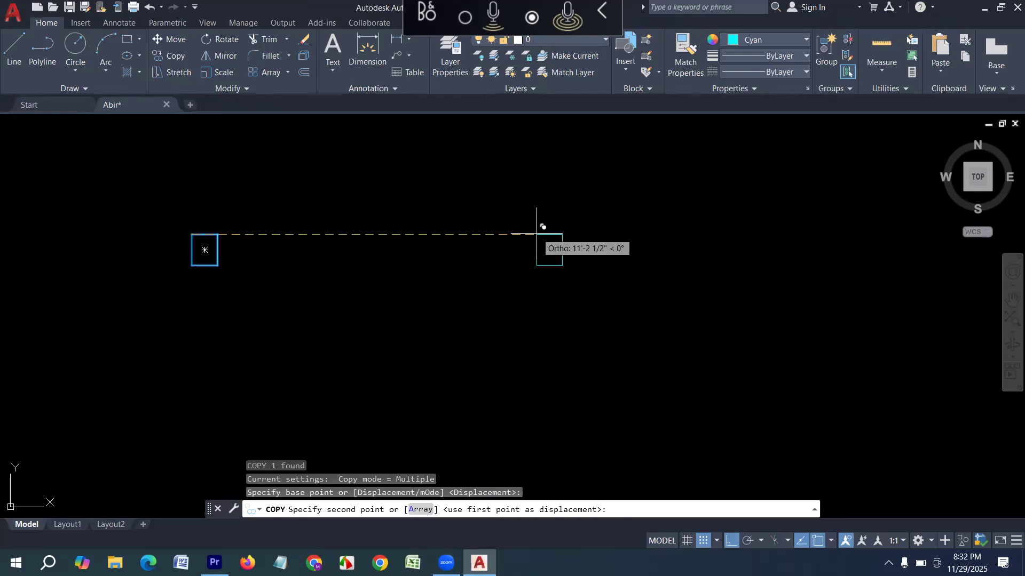
text(12')
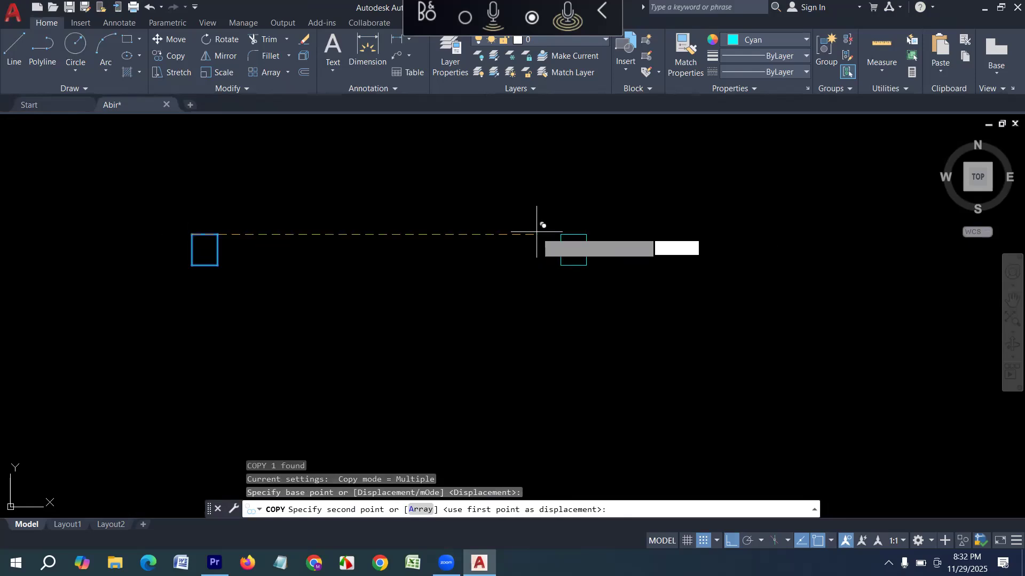
key(Return)
key(Return)
- Copy both rectangles 12' straight down to form a square arrangement of four
scroll(382, 242, down, 1)
scroll(383, 242, down, 1)
scroll(459, 266, up, 1)
click(472, 277)
click(170, 170)
text(co)
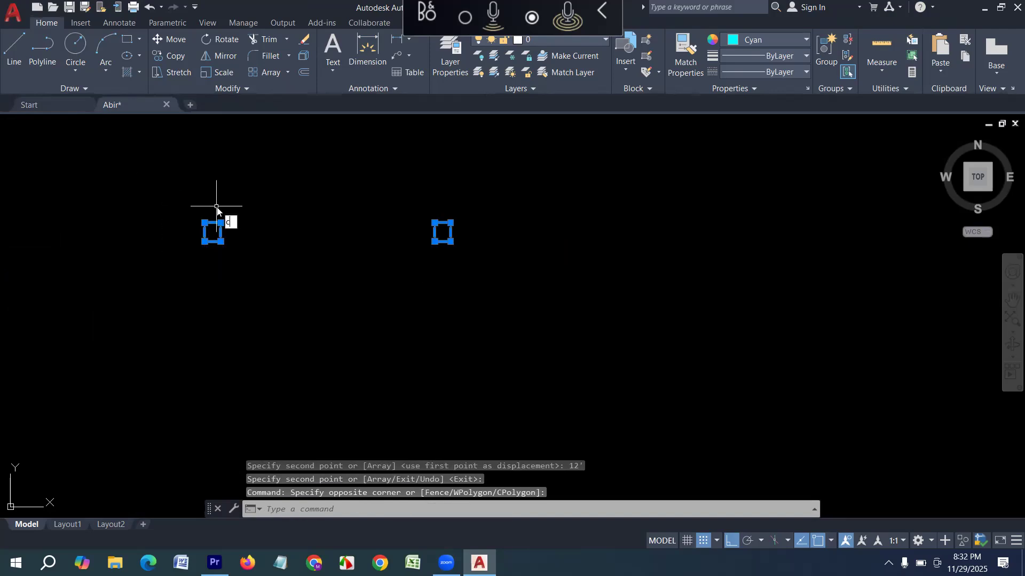
key(Return)
click(205, 223)
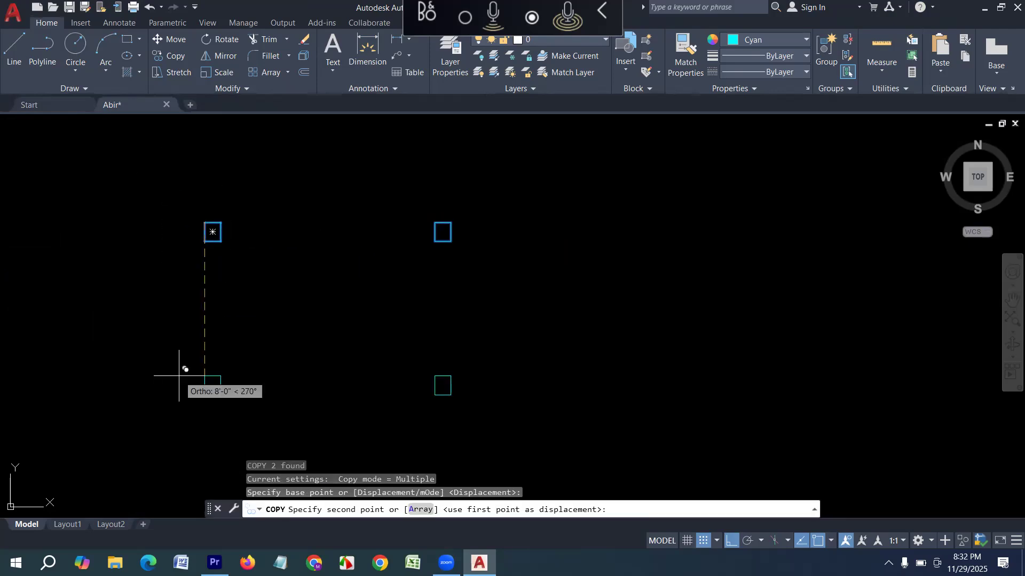
text(12)
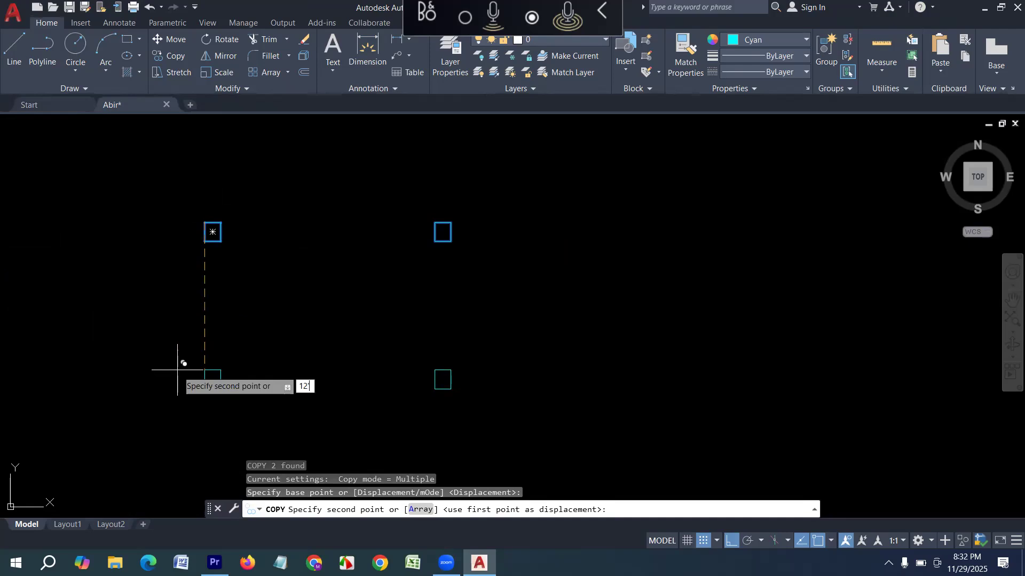
key(Return)
key(Return)
middle_drag(276, 303, 258, 284)
key(Escape)
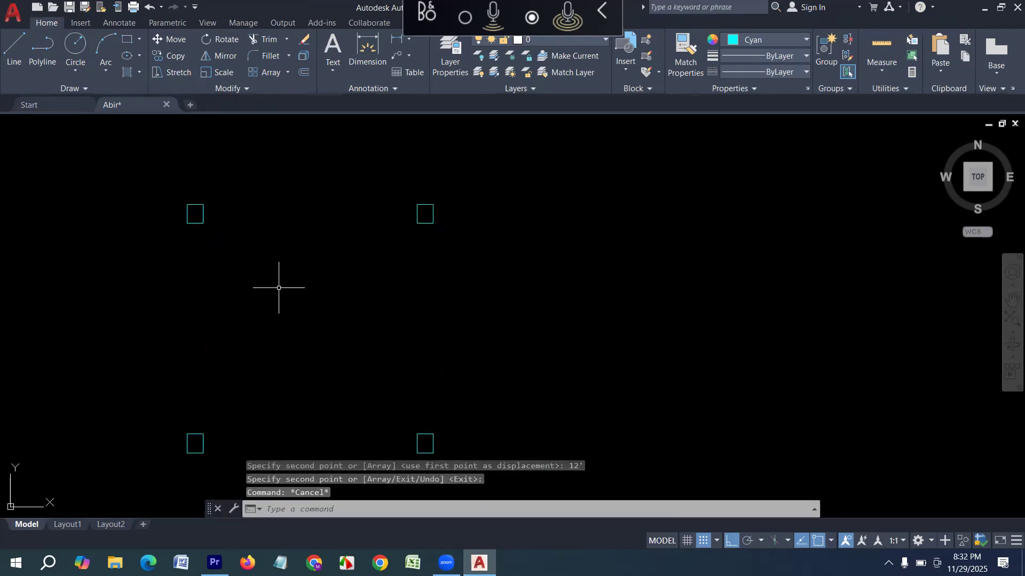
key(Escape)
key(Escape)
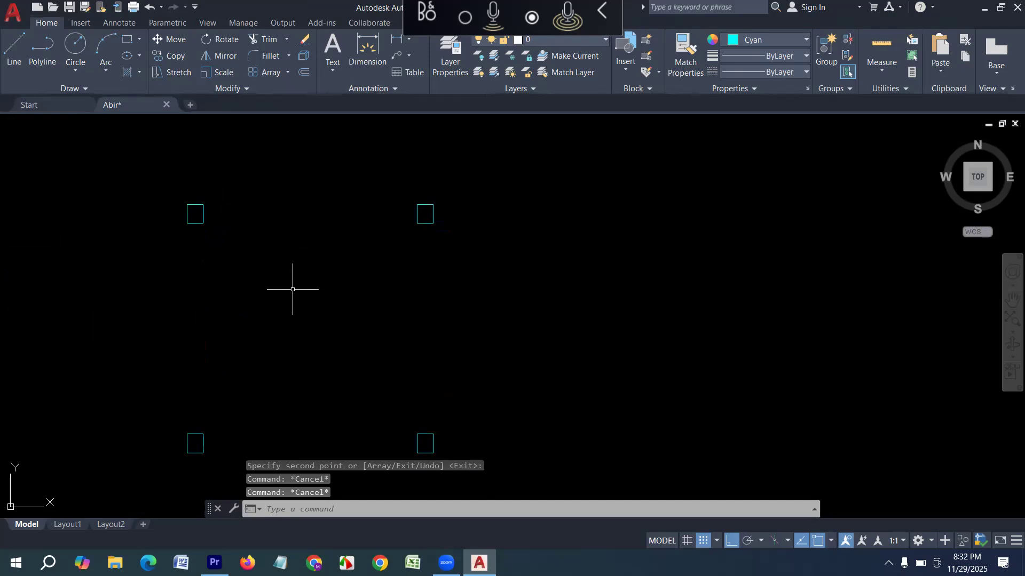
- Set the color of all four rectangles to ByLayer and clear the selection
click(473, 475)
click(111, 164)
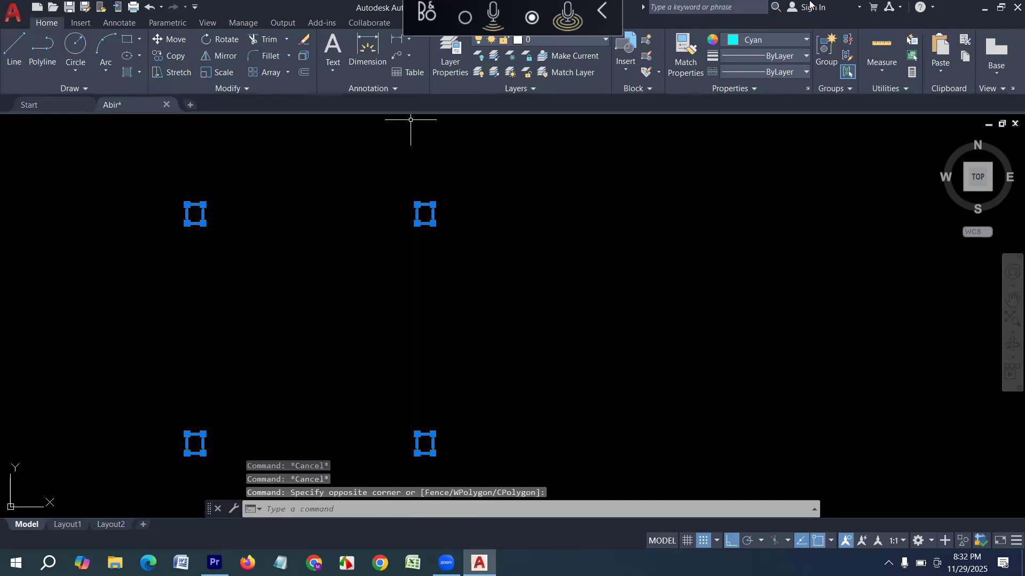
click(763, 40)
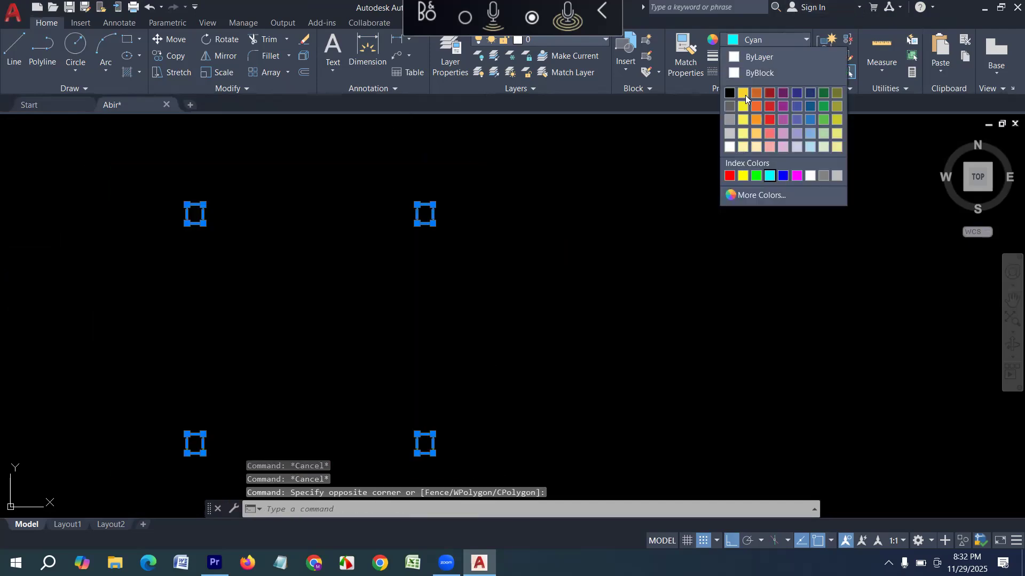
click(751, 56)
click(764, 40)
click(754, 61)
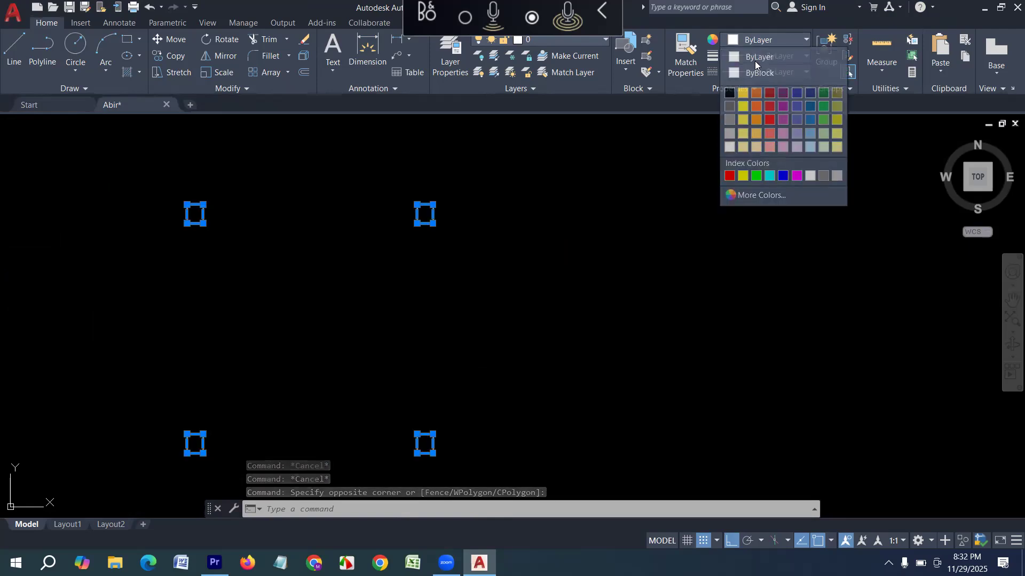
key(Escape)
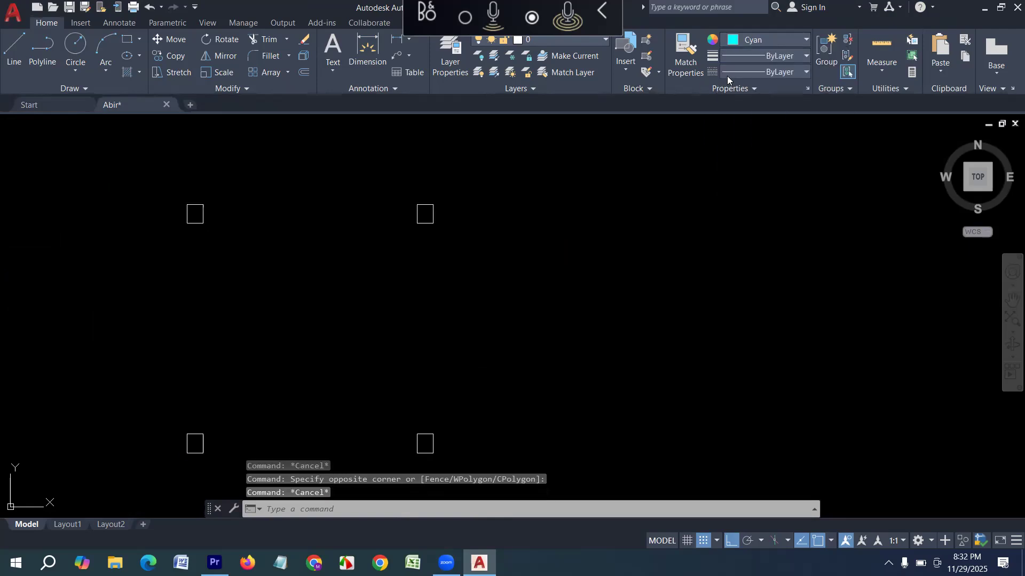
- Set the current color to ByLayer and draw a vertical line joining the outer edges of the two left rectangles
click(764, 40)
click(752, 58)
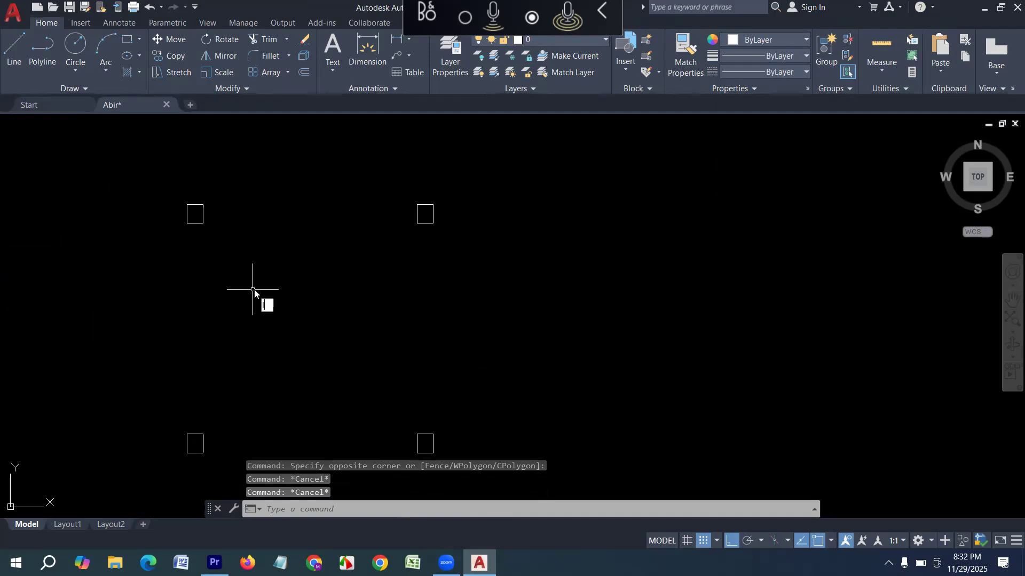
text(l)
key(Return)
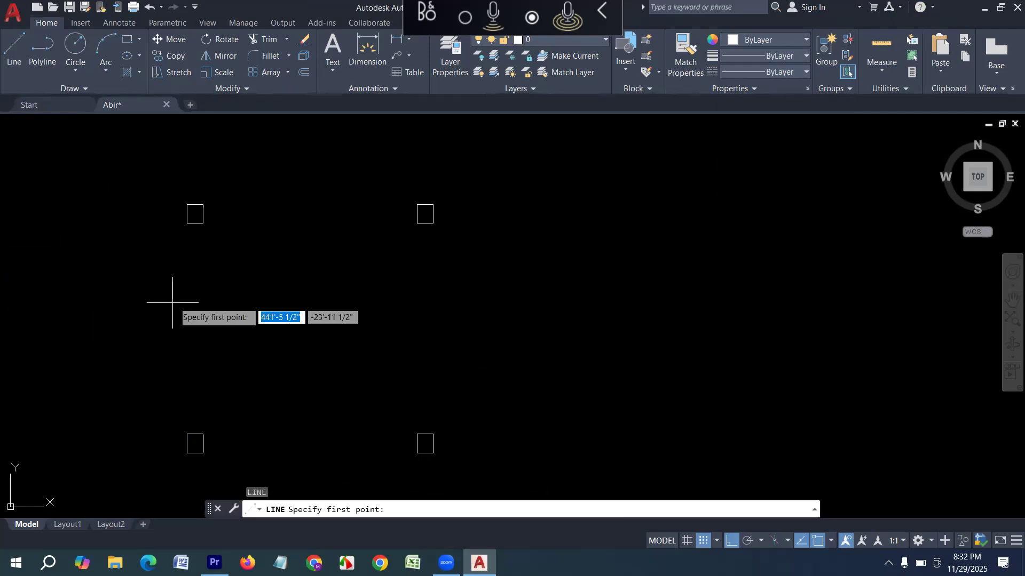
click(187, 214)
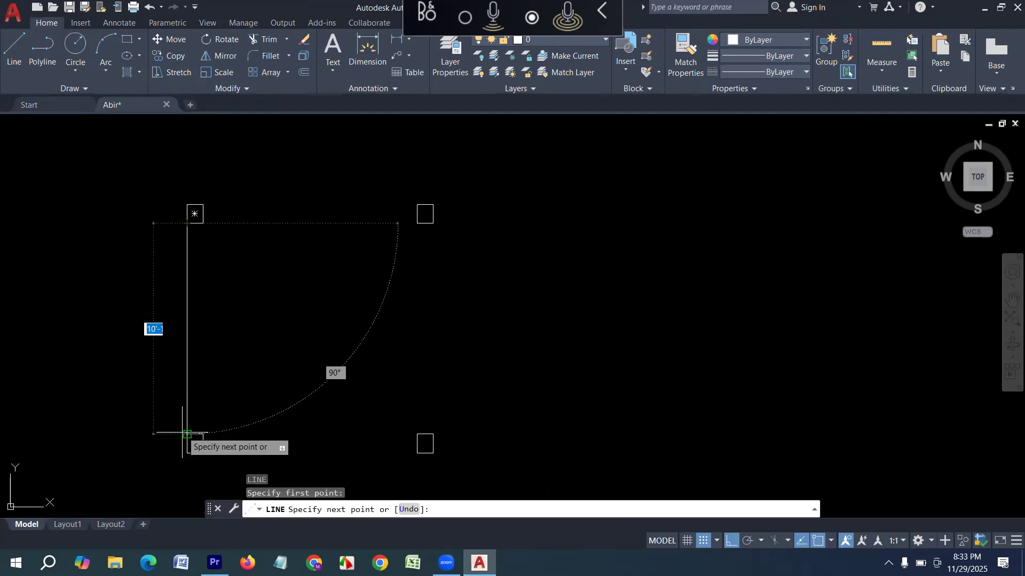
click(187, 435)
key(Return)
- Draw lines joining the outer bottom edges of the two lower rectangles and the outer edges of the two right rectangles
key(Return)
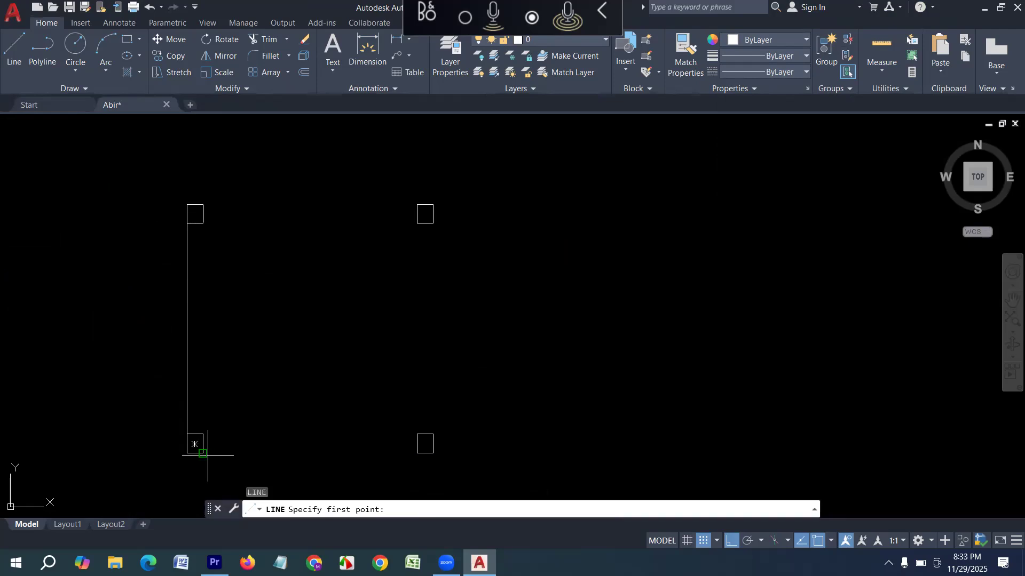
click(202, 453)
click(416, 453)
key(Return)
key(Return)
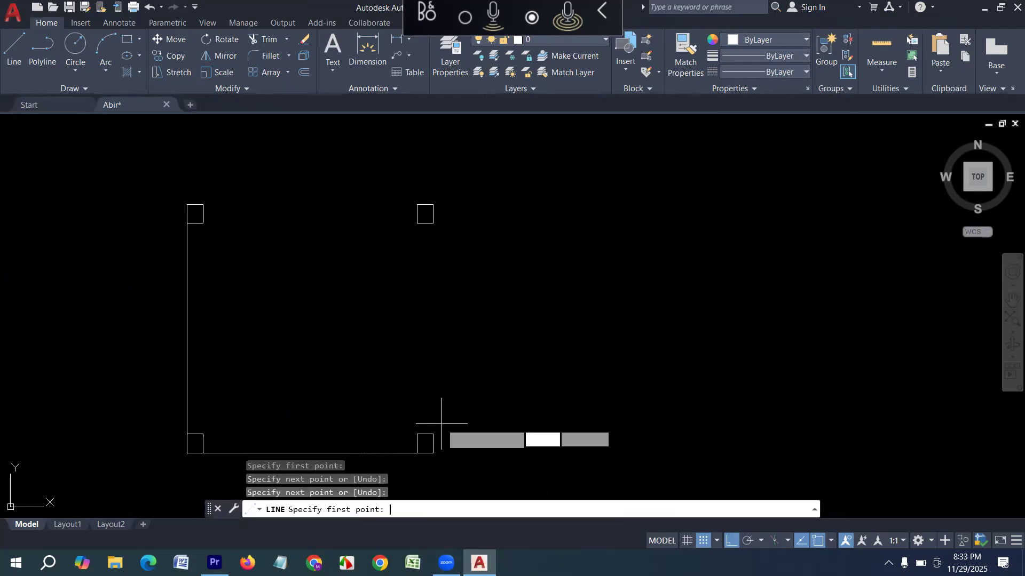
click(433, 434)
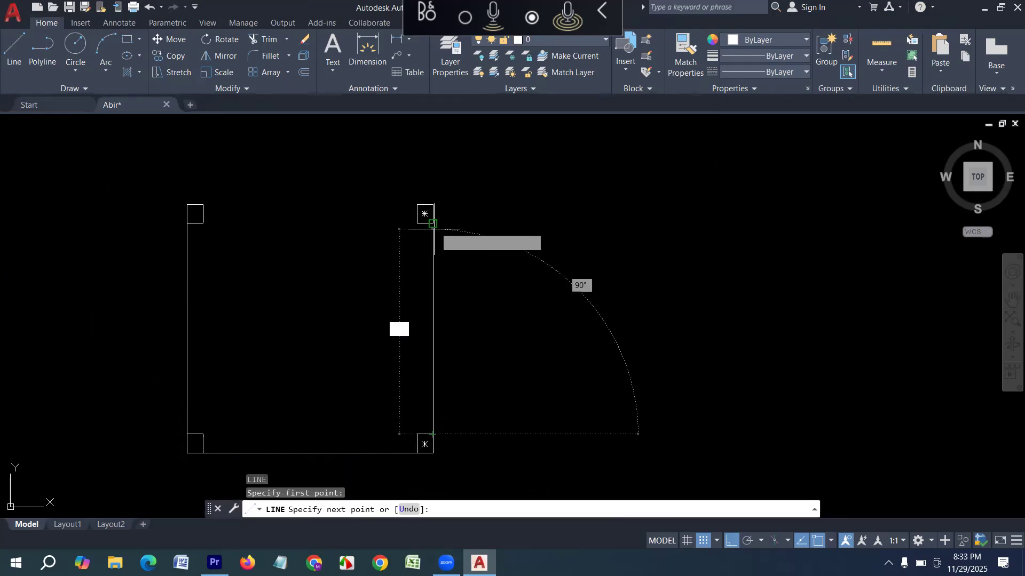
click(433, 223)
key(Return)
- Offset the right, bottom and left outer wall lines 5 inches inward
text(o)
key(Return)
text(1)
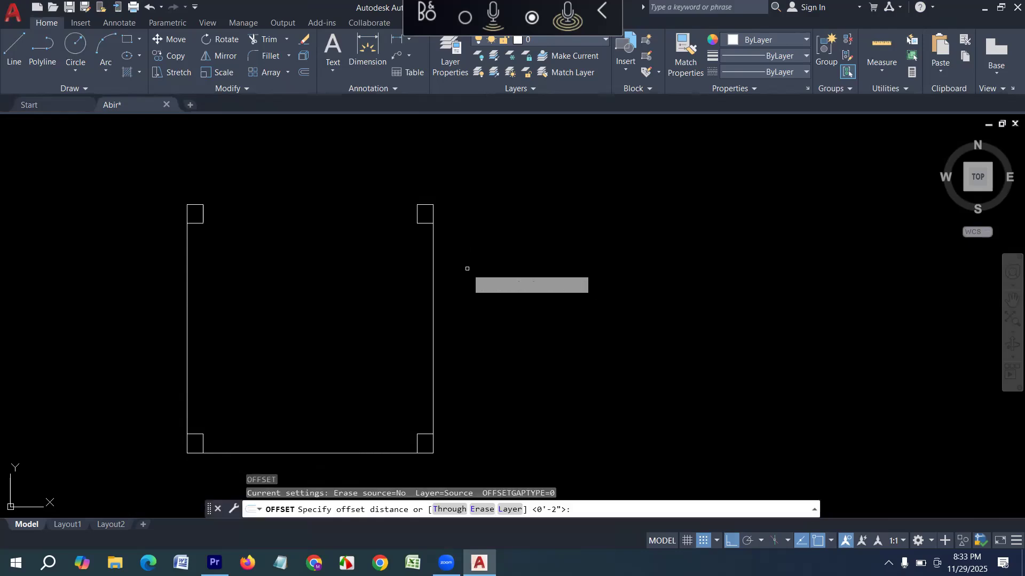
key(Return)
click(433, 293)
click(265, 286)
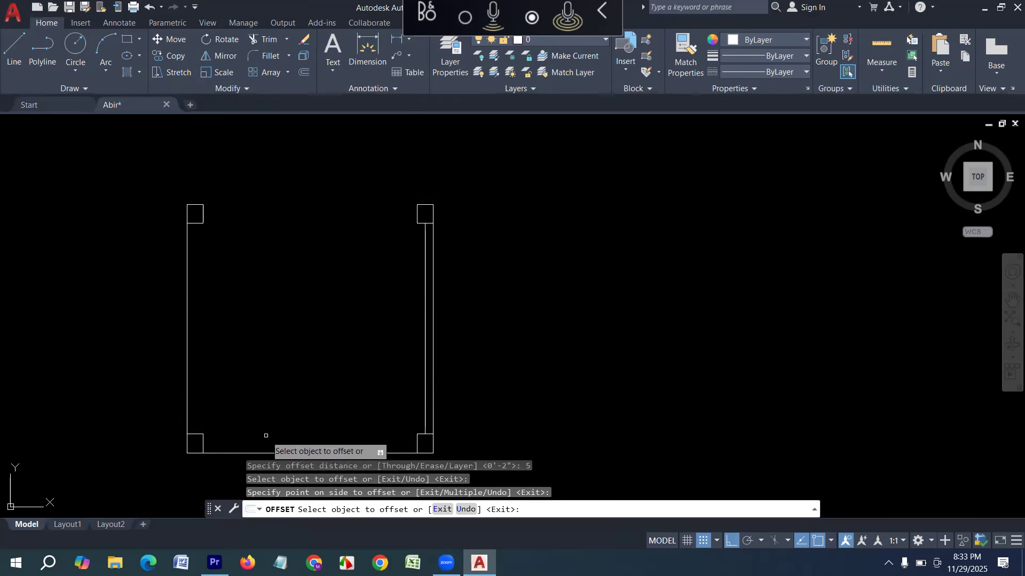
click(275, 454)
click(275, 433)
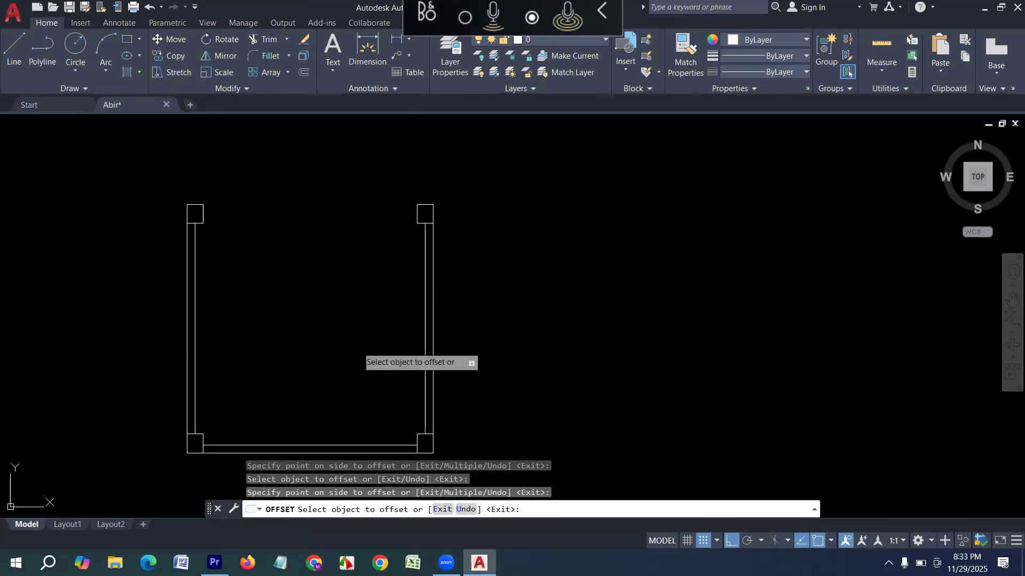
key(Escape)
key(Escape)
key(Escape)
key(Escape)
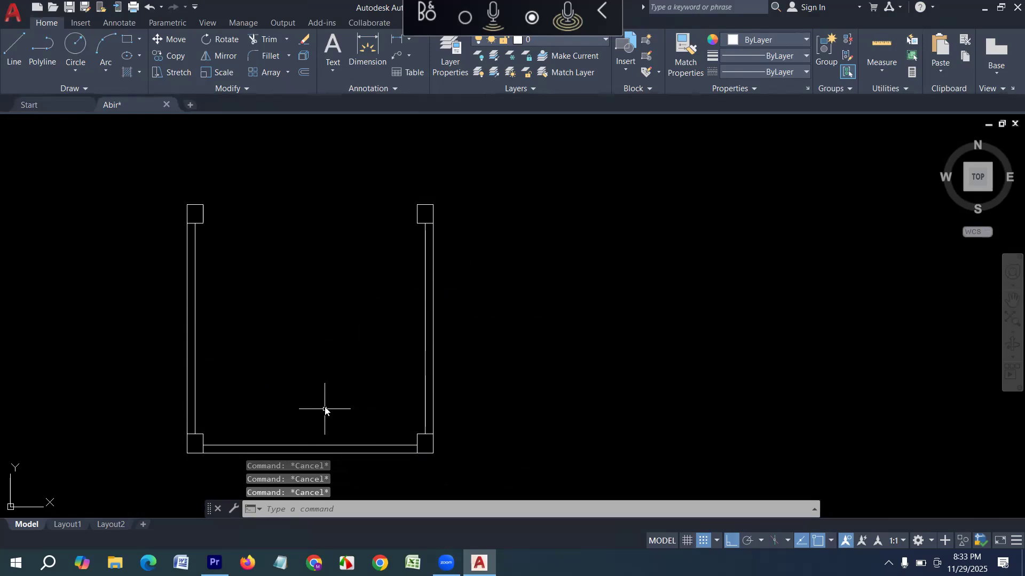
- Offset the inner bottom wall line 3'6" upward
key(o)
key(space)
text(3'6)
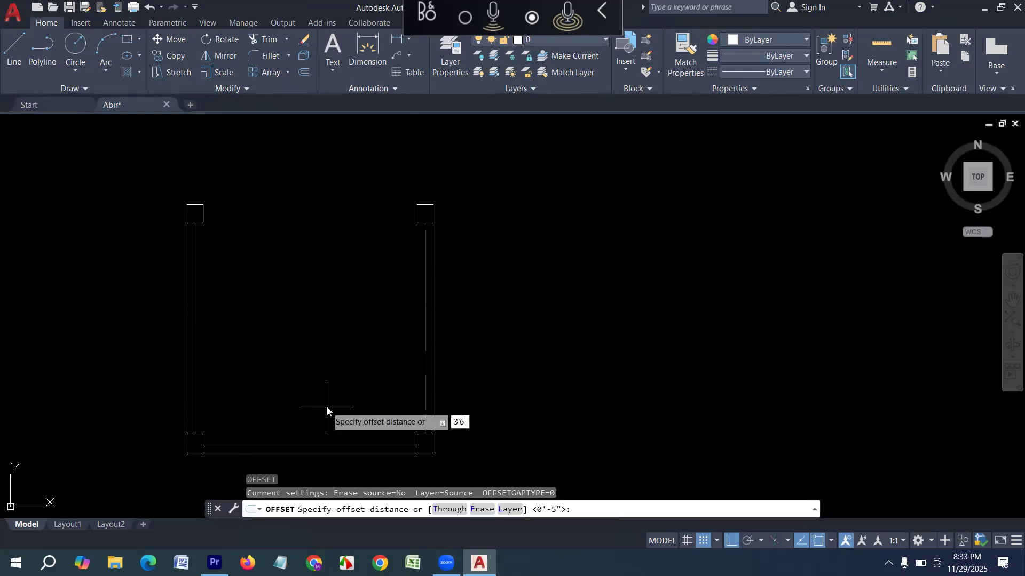
key(Return)
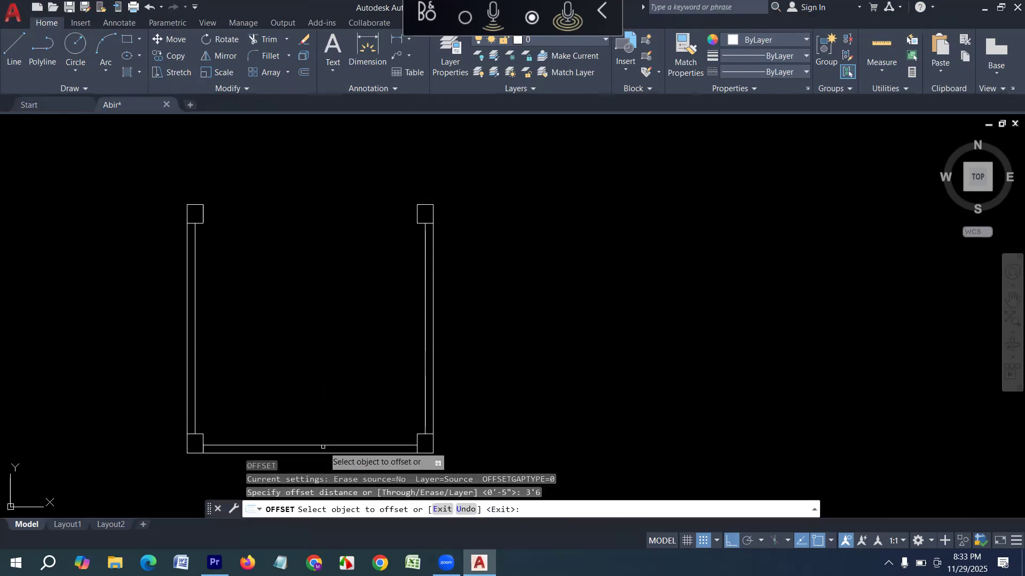
click(322, 447)
click(403, 364)
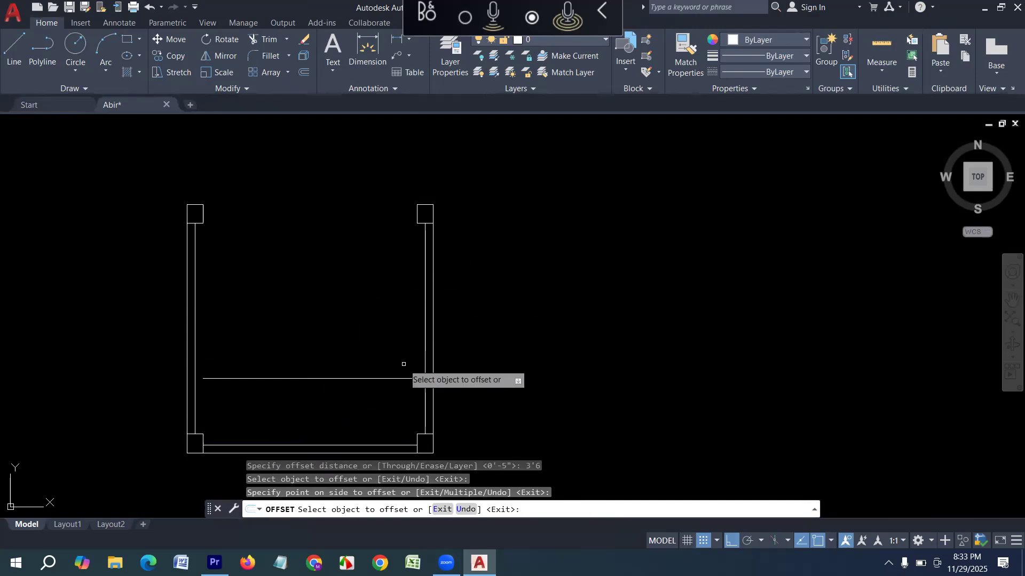
- Offset the inner right and left wall lines 3'6" toward the middle of the plan
click(430, 356)
click(341, 355)
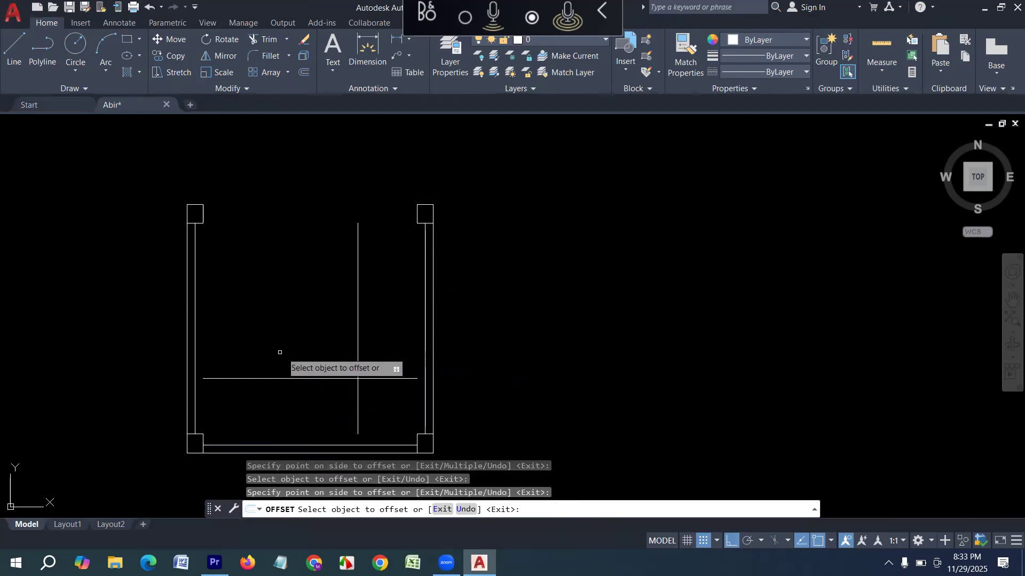
click(197, 330)
click(195, 326)
click(315, 327)
key(Escape)
key(Escape)
key(Escape)
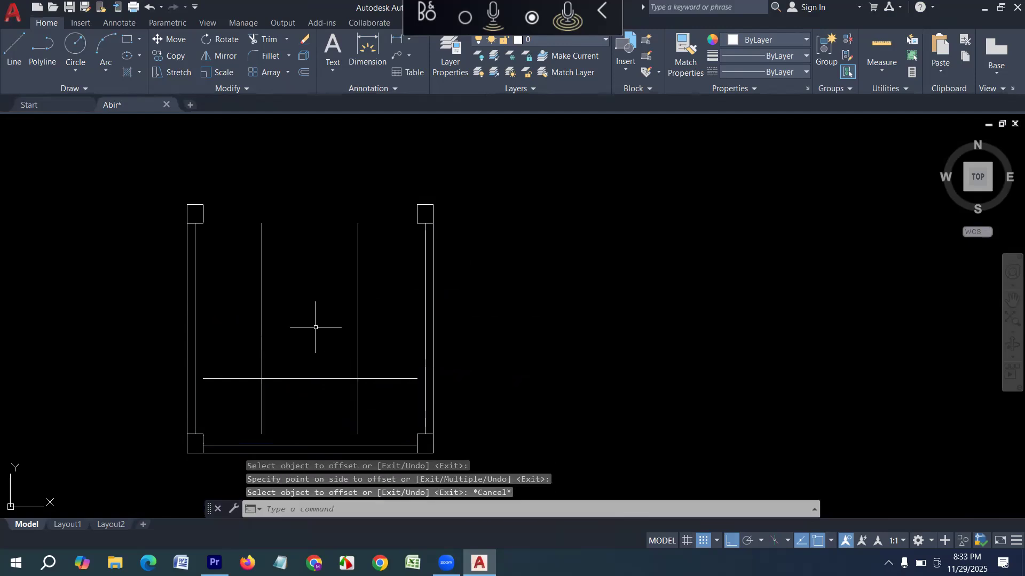
- Extend the two offset vertical lines down to the inner bottom wall line and the offset horizontal line to both inner side walls
text(ex)
key(Return)
click(289, 407)
click(250, 406)
click(364, 414)
click(353, 414)
click(220, 398)
click(219, 380)
click(389, 379)
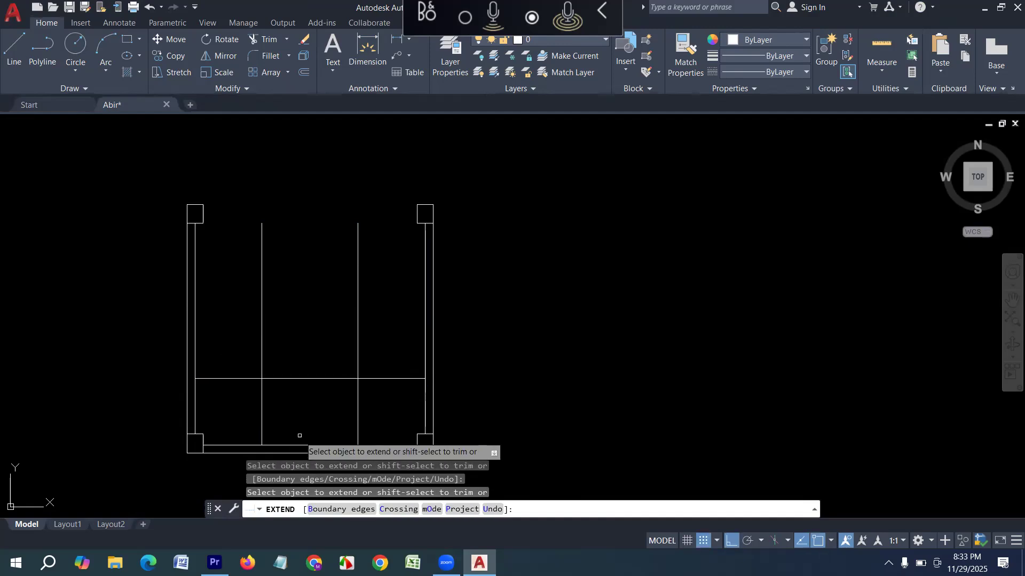
key(Escape)
- Offset the horizontal landing line upward six times at 10 inch spacing to create the side flights' tread lines
key(Return)
text(10)
key(Return)
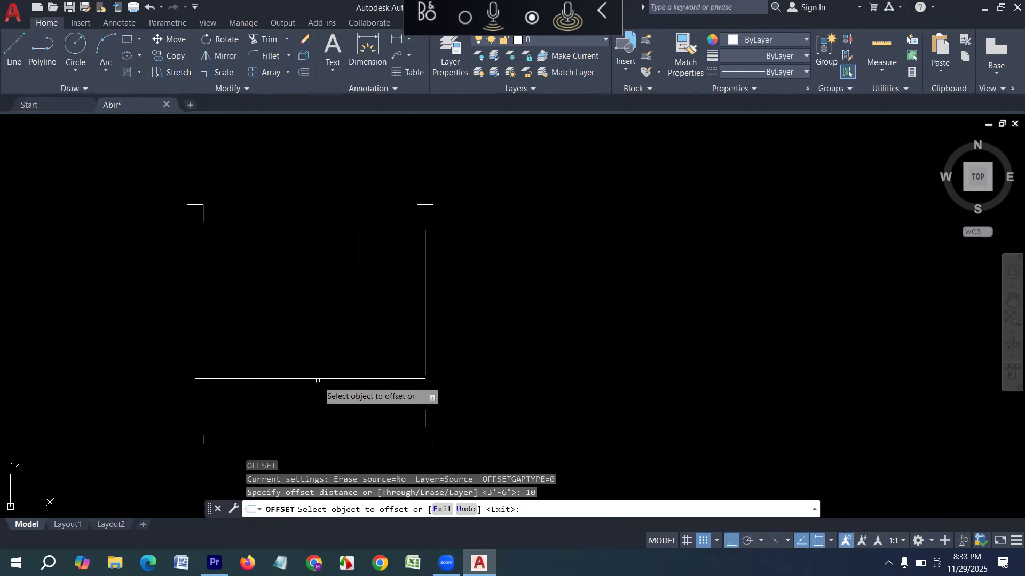
click(325, 379)
click(328, 338)
click(320, 363)
click(330, 339)
click(329, 346)
click(327, 317)
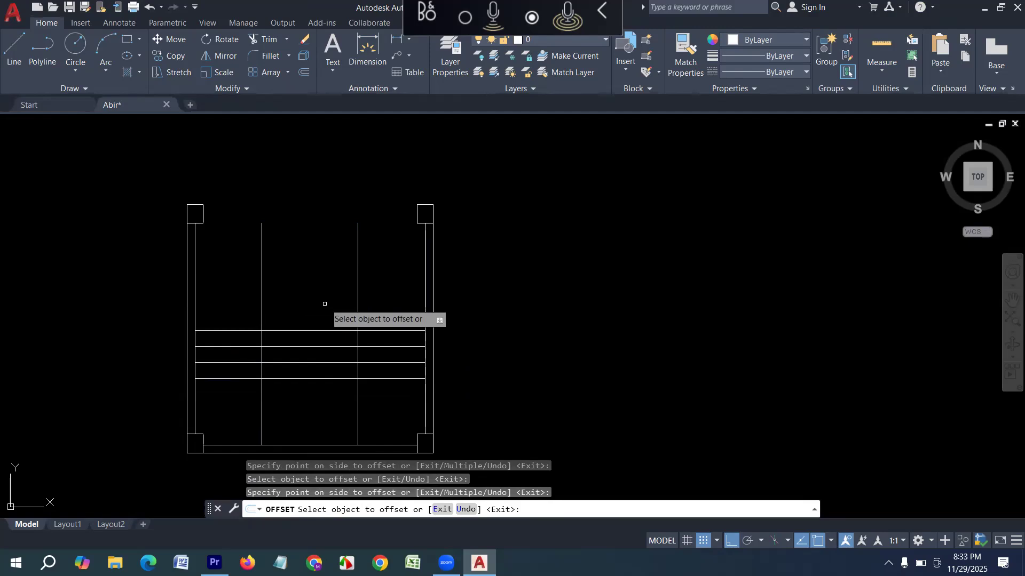
click(318, 330)
click(314, 310)
click(314, 314)
click(316, 293)
click(317, 299)
click(318, 288)
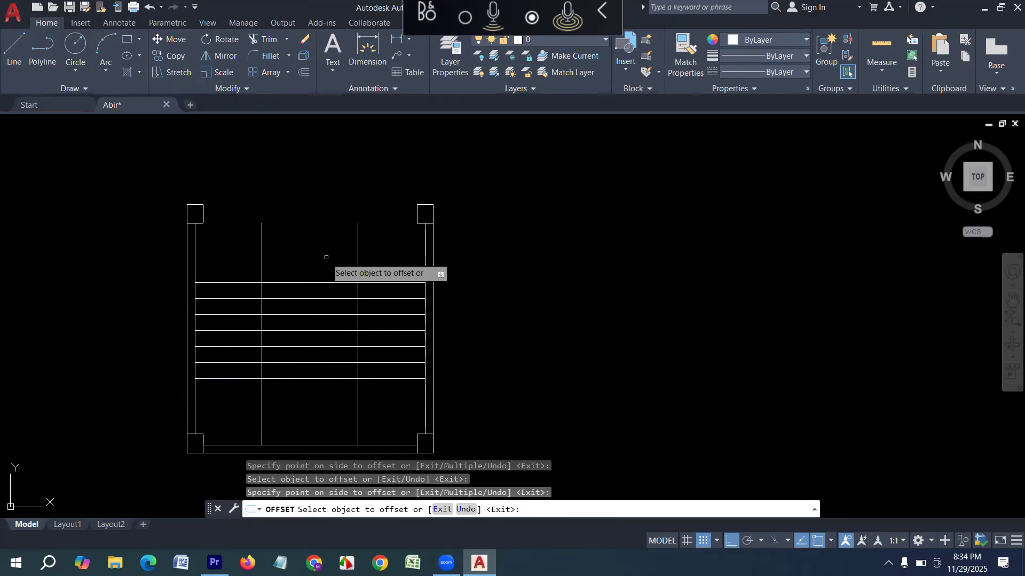
- Fill the space between the two vertical flight lines with five vertical tread lines at 10 inch spacing
click(360, 260)
click(339, 261)
click(342, 267)
click(318, 264)
click(326, 264)
click(298, 268)
click(309, 269)
click(297, 267)
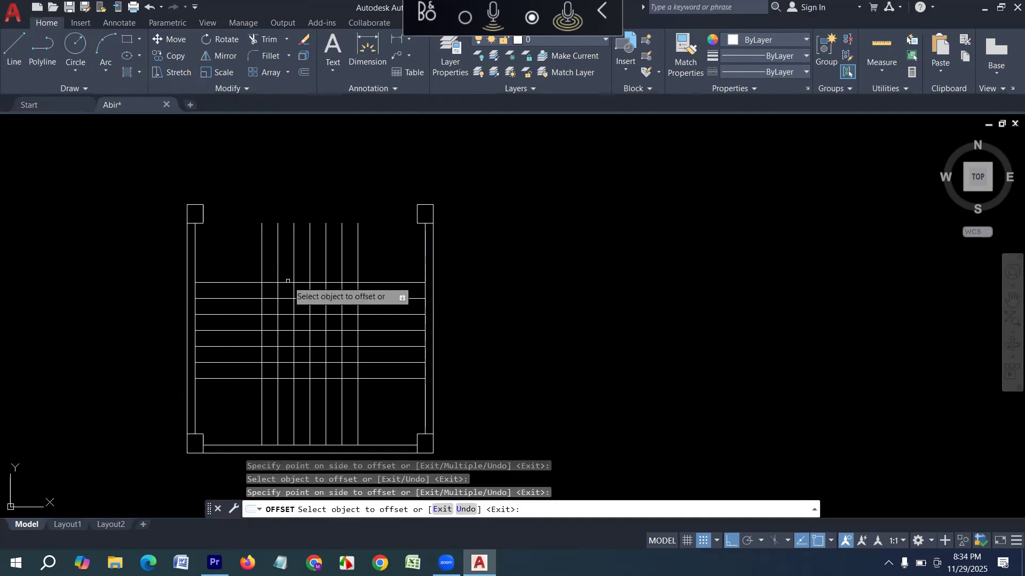
scroll(292, 282, up, 2)
key(Escape)
key(Escape)
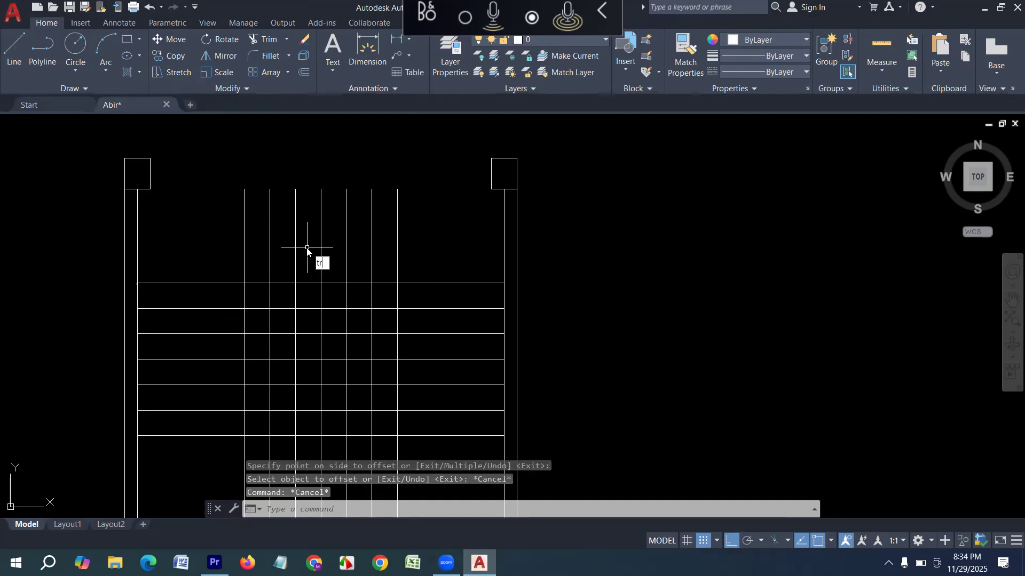
- Trim the vertical lines where they project above the topmost horizontal tread line
key(Return)
click(434, 243)
click(240, 229)
key(Return)
- Trim the horizontal and vertical tread lines back to the edges of the central square
scroll(269, 190, down, 2)
scroll(279, 242, up, 2)
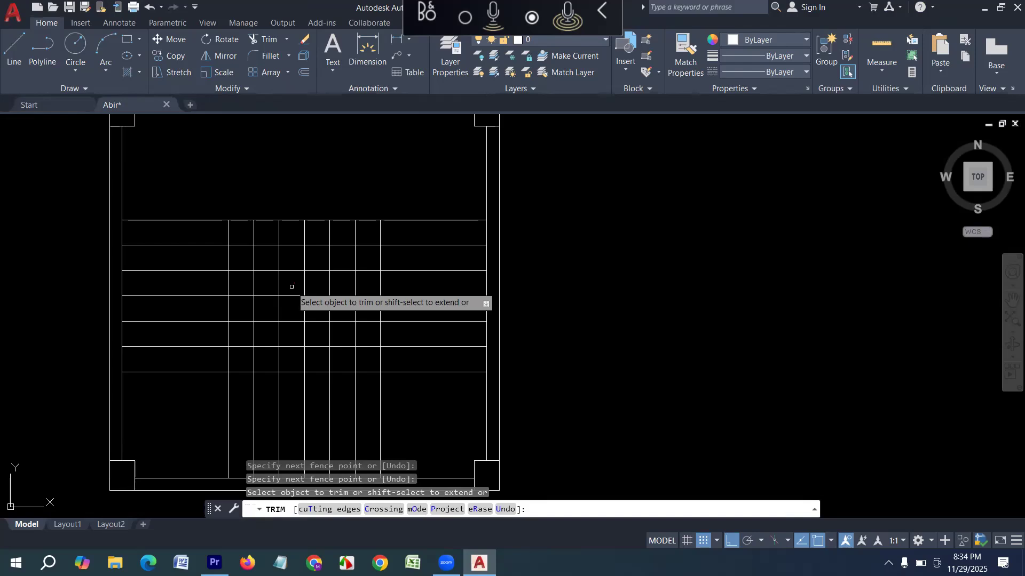
click(244, 249)
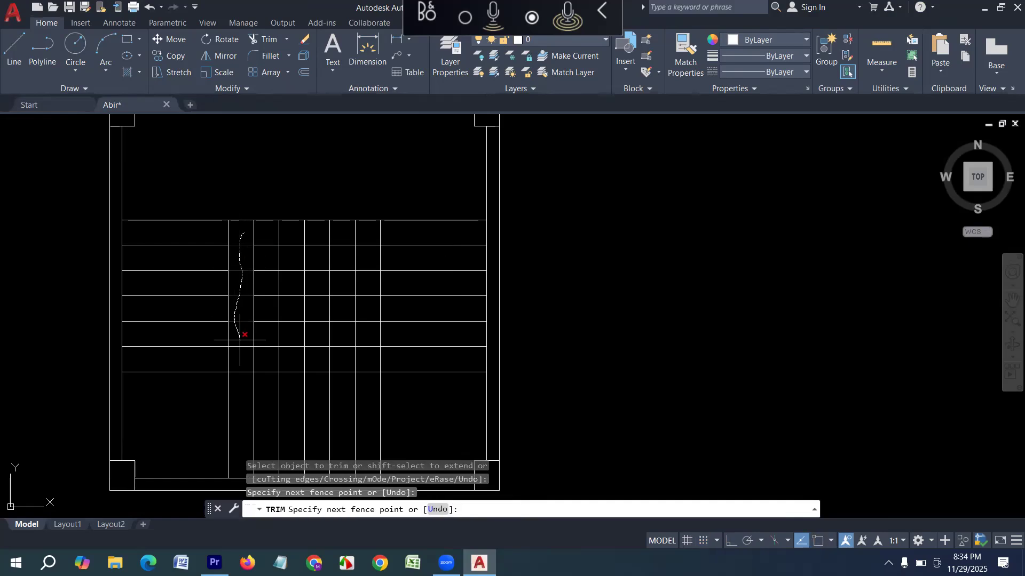
drag(243, 356, 302, 359)
drag(365, 362, 366, 358)
drag(366, 231, 317, 239)
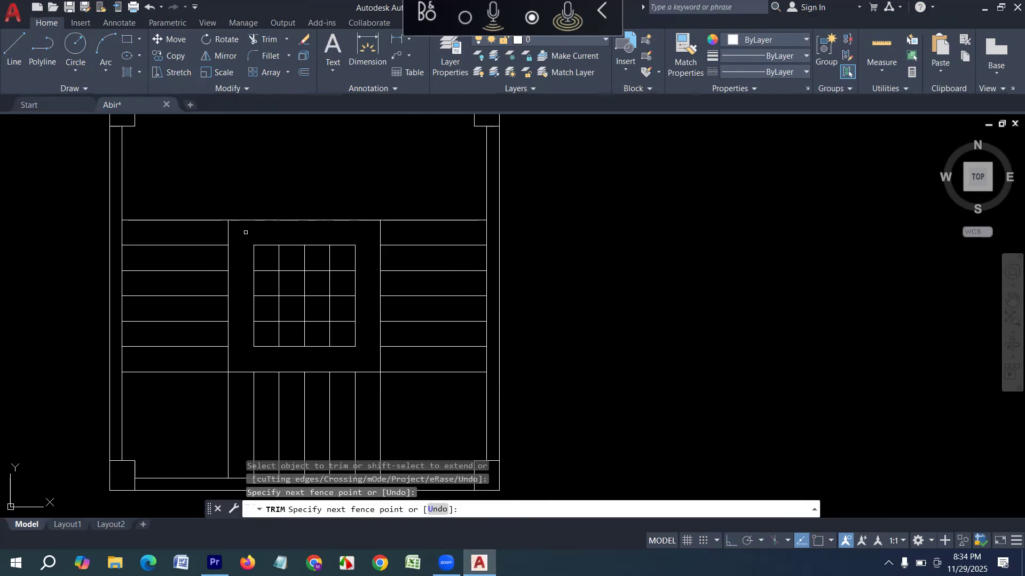
drag(246, 232, 247, 233)
key(Escape)
- Delete the leftover grid of line segments inside the central square
click(359, 361)
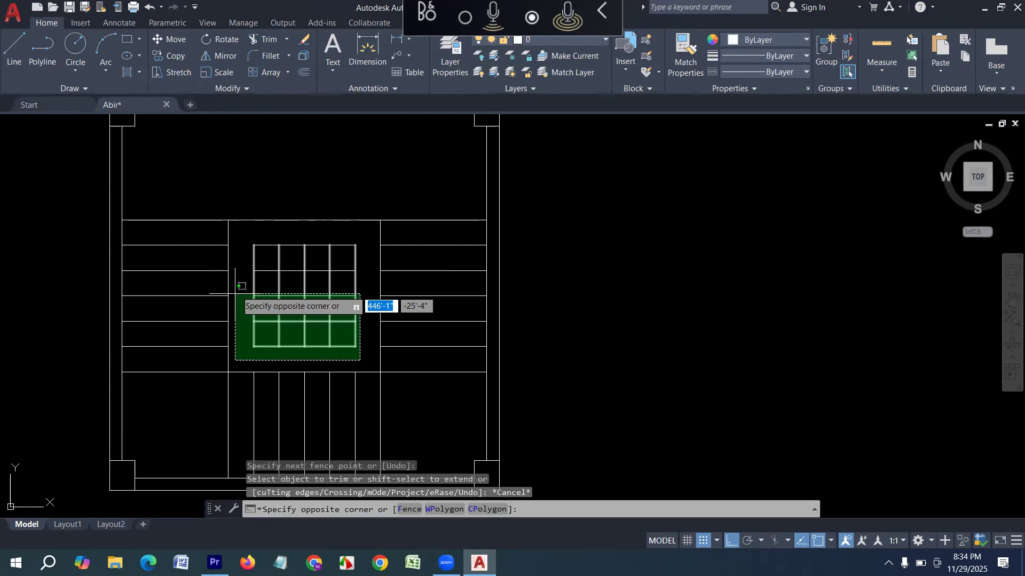
click(246, 230)
key(Delete)
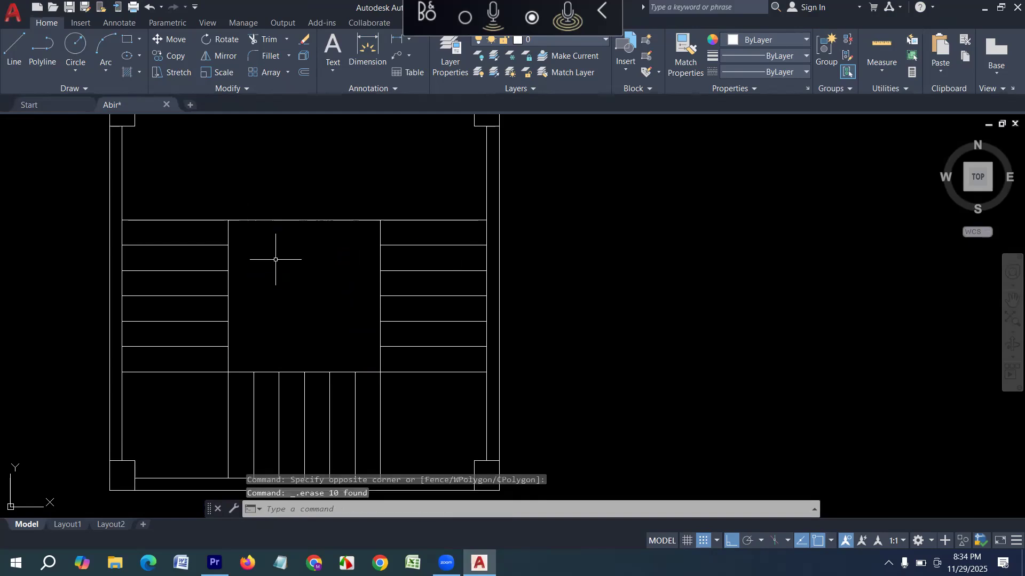
click(269, 220)
key(Escape)
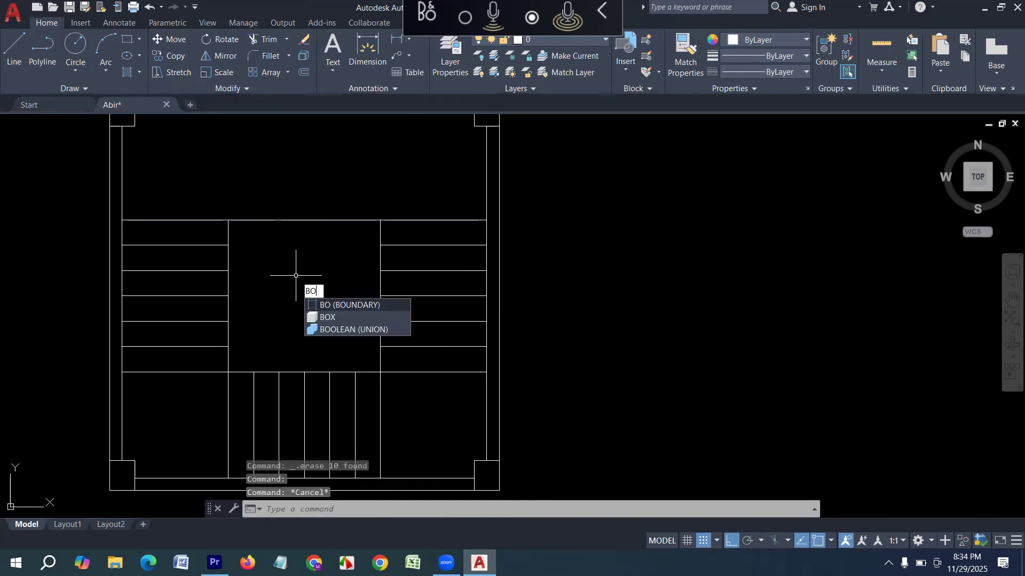
- Create a polyline boundary around the empty central square
key(Return)
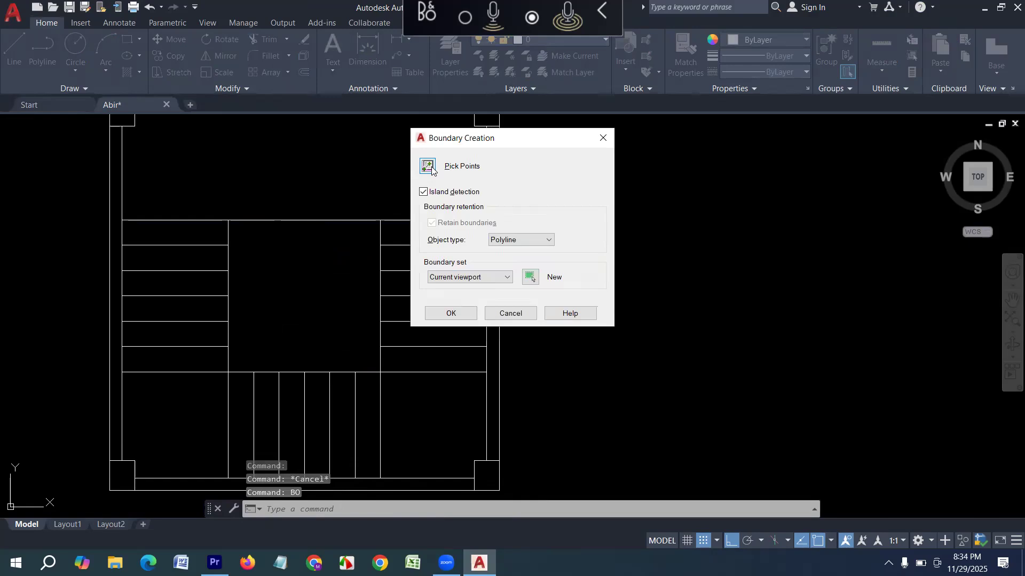
click(427, 166)
click(296, 278)
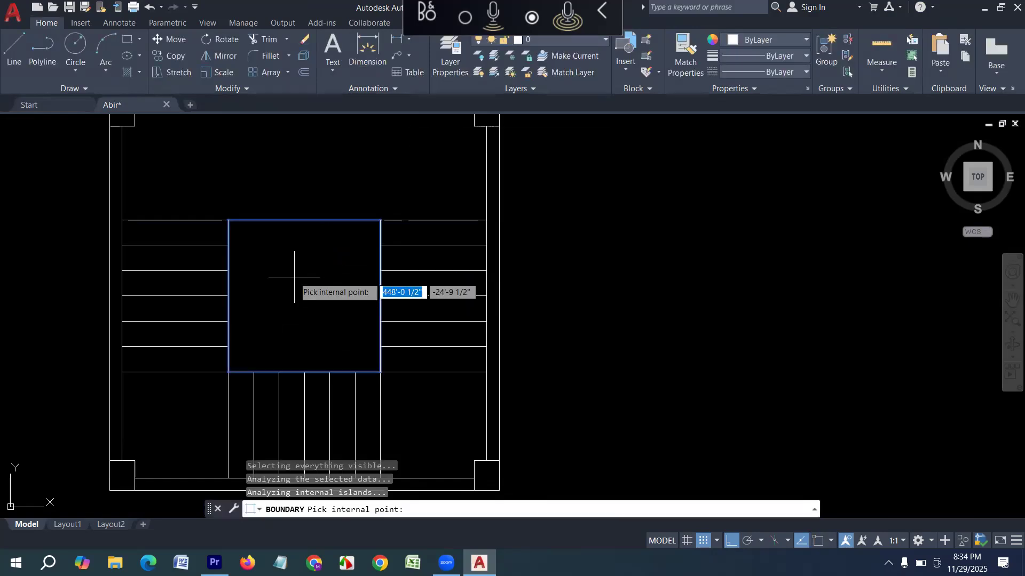
key(Return)
key(Escape)
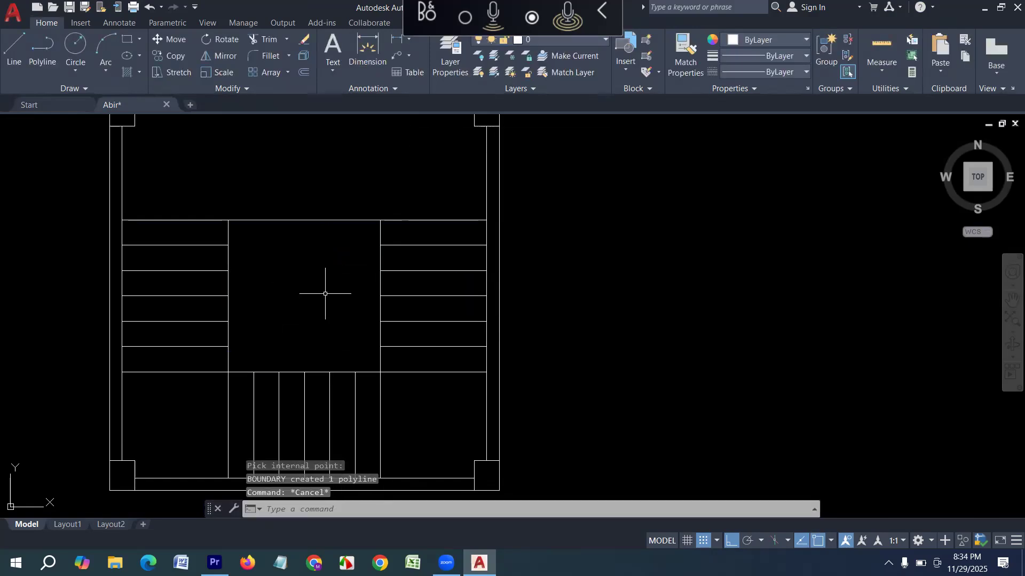
- Offset the central square boundary 3 inches inward
text(o)
key(Return)
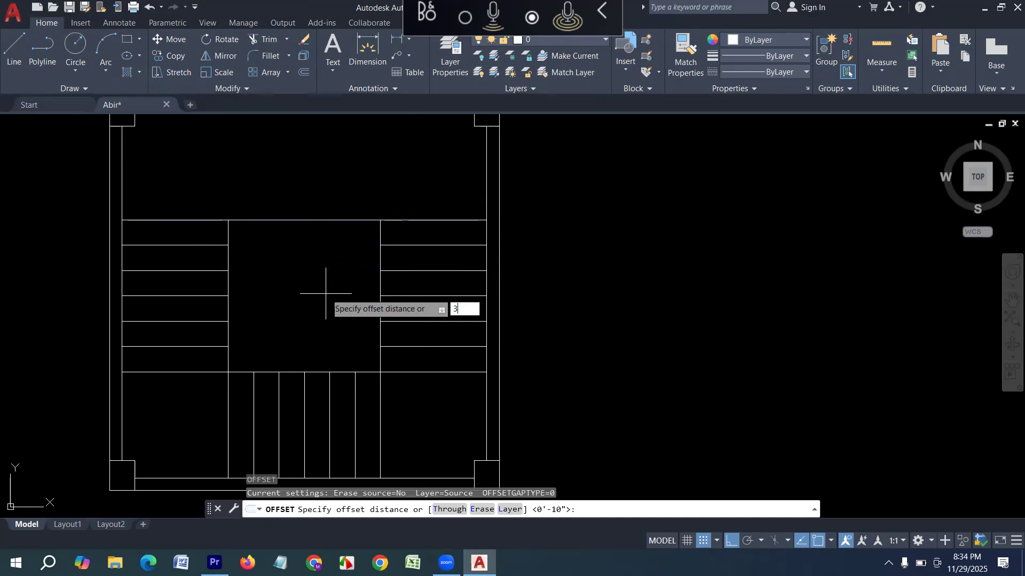
text(3)
key(Return)
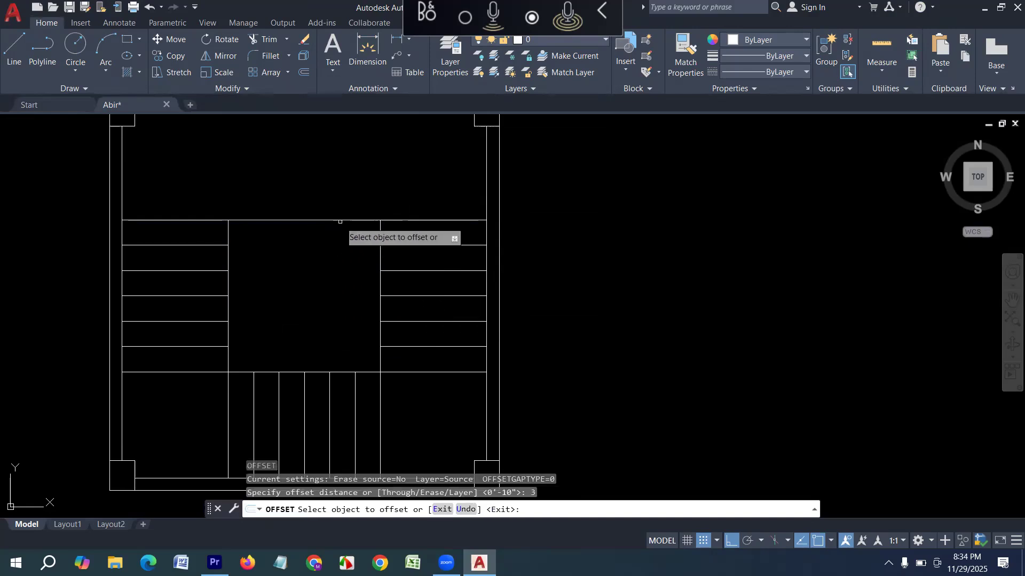
click(340, 220)
click(254, 283)
scroll(246, 291, down, 4)
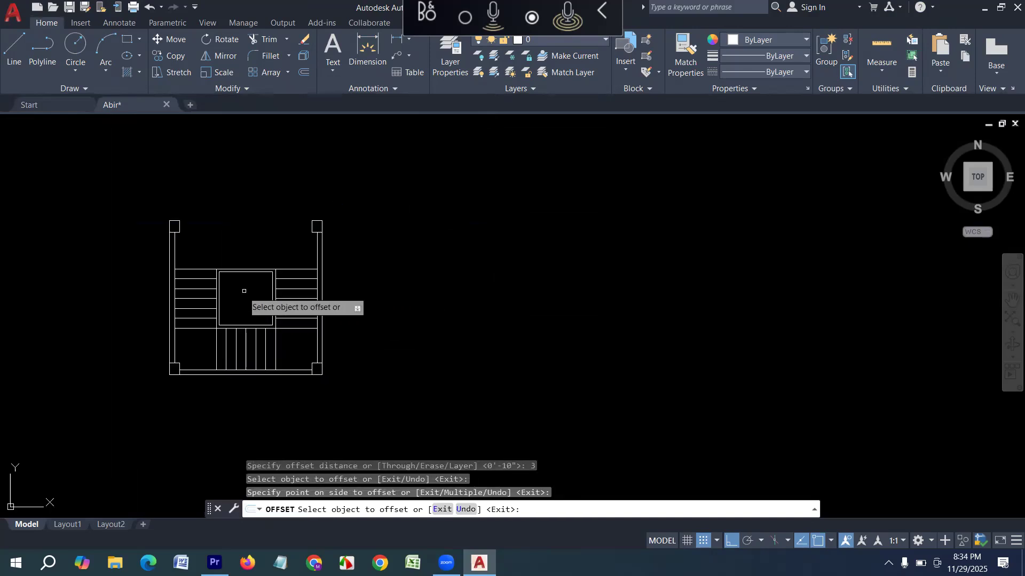
scroll(279, 327, up, 2)
key(Escape)
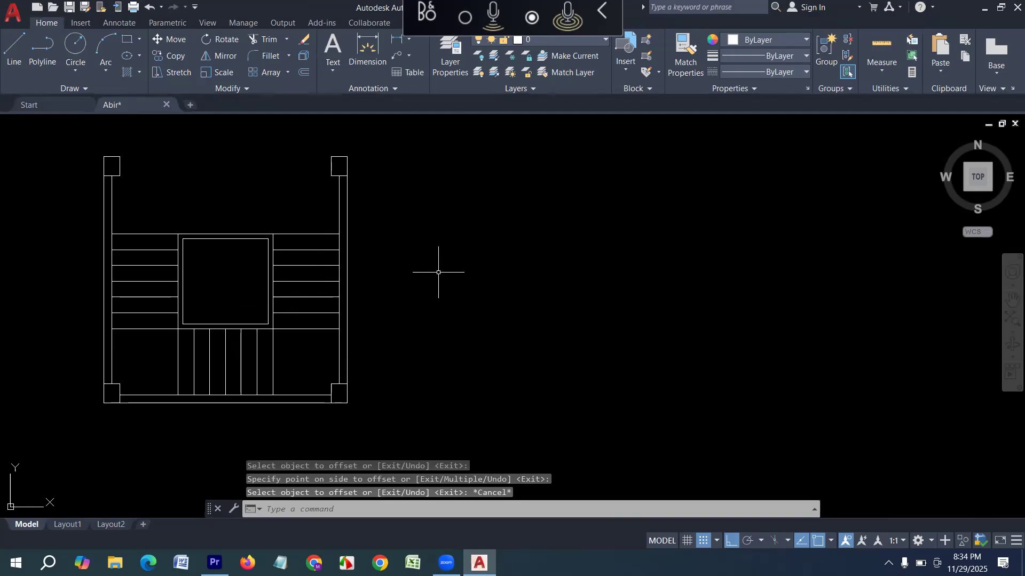
middle_click(438, 273)
middle_click(439, 272)
middle_drag(399, 297, 59, 324)
middle_drag(514, 345, 25, 353)
scroll(241, 345, up, 6)
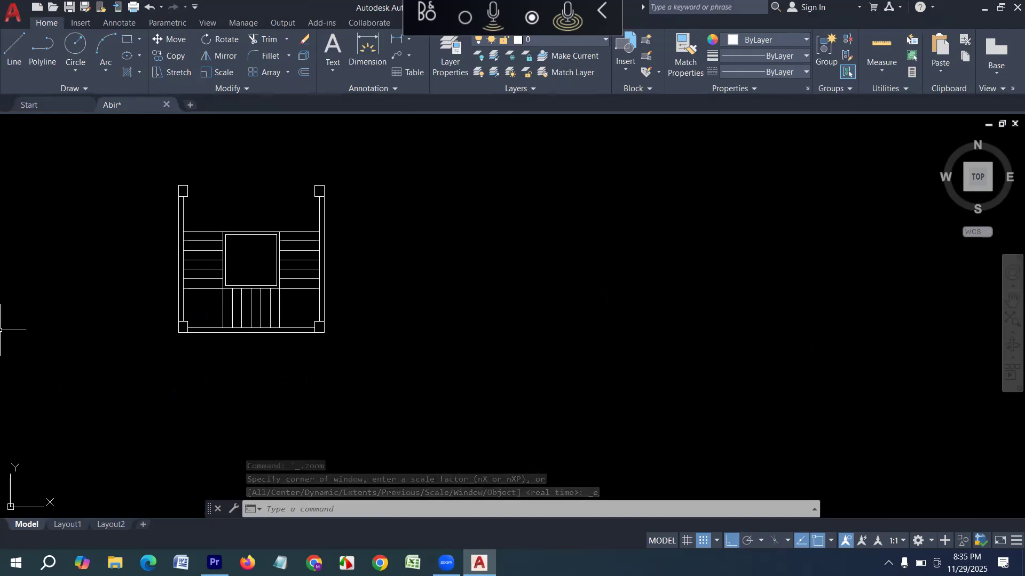
- Draw a semicircular arc with a 4' radius in the empty space beside the second stair plan, using centre, start and end points
scroll(0, 330, down, 2)
middle_drag(597, 332, 368, 334)
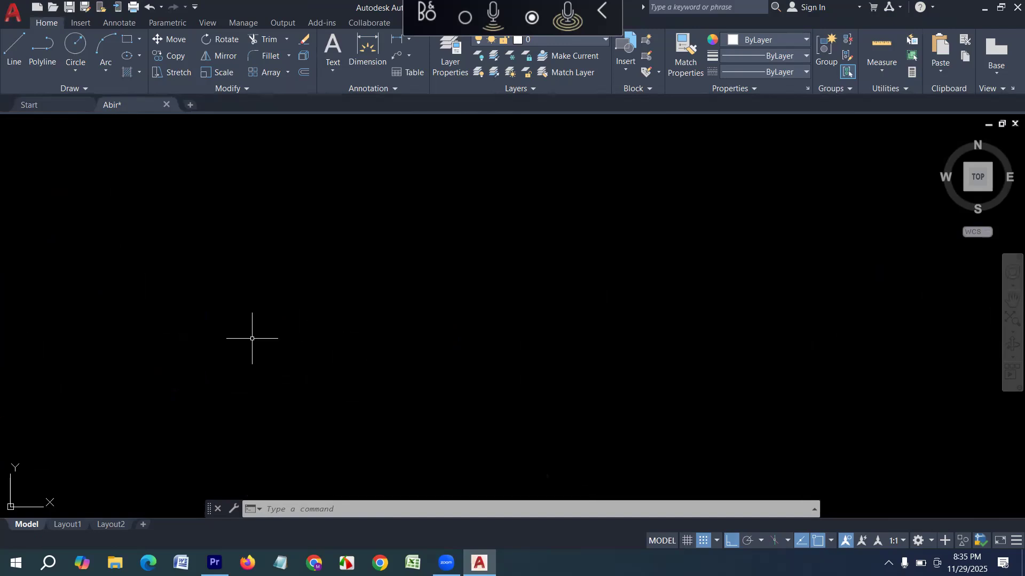
click(106, 72)
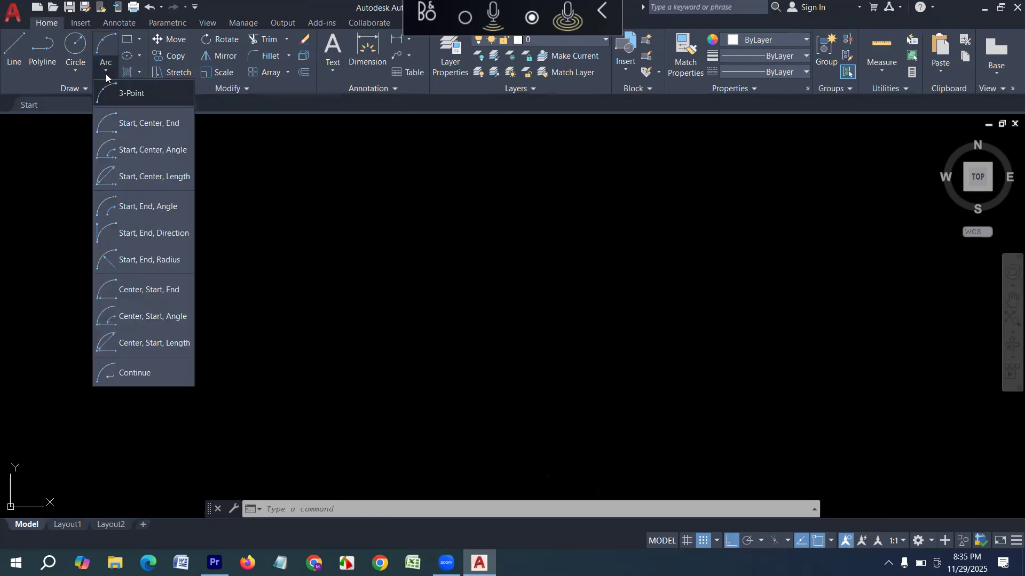
click(151, 293)
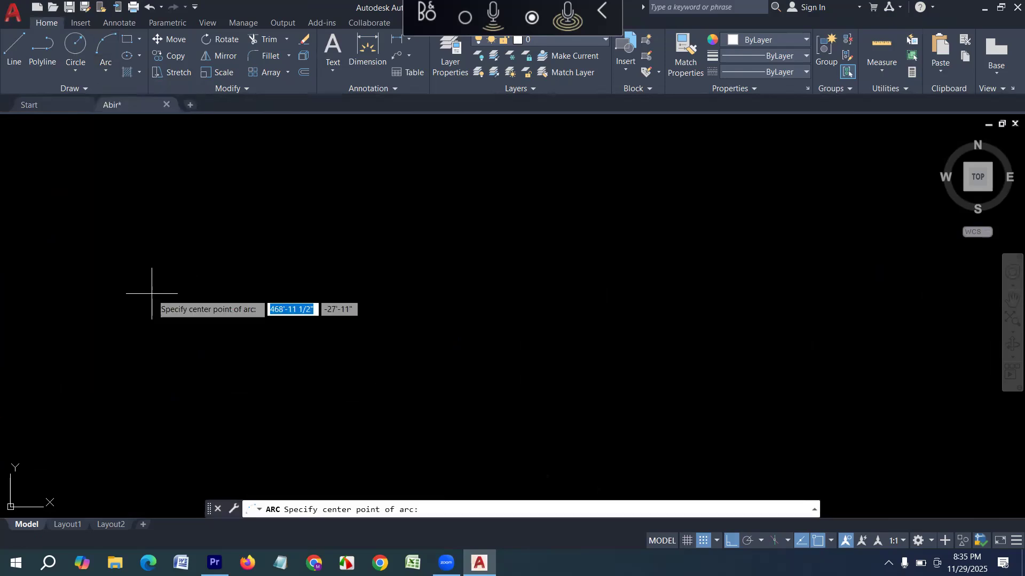
click(210, 323)
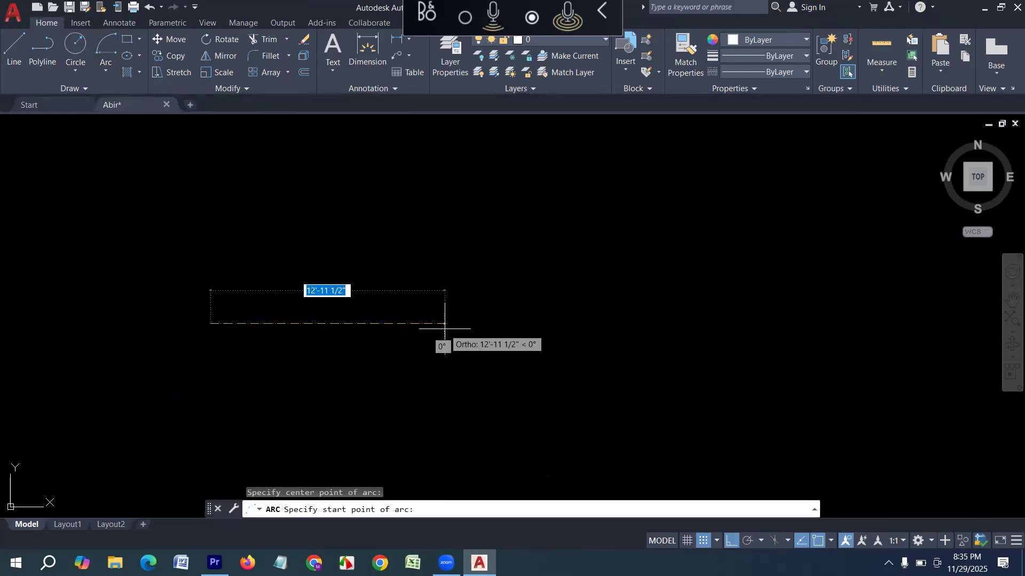
text(4)
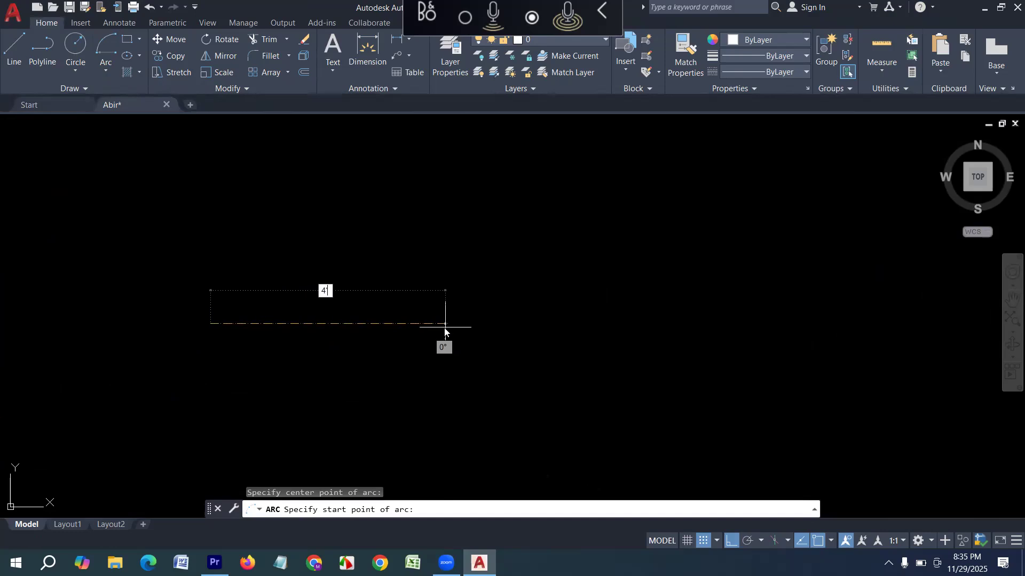
text(')
key(Return)
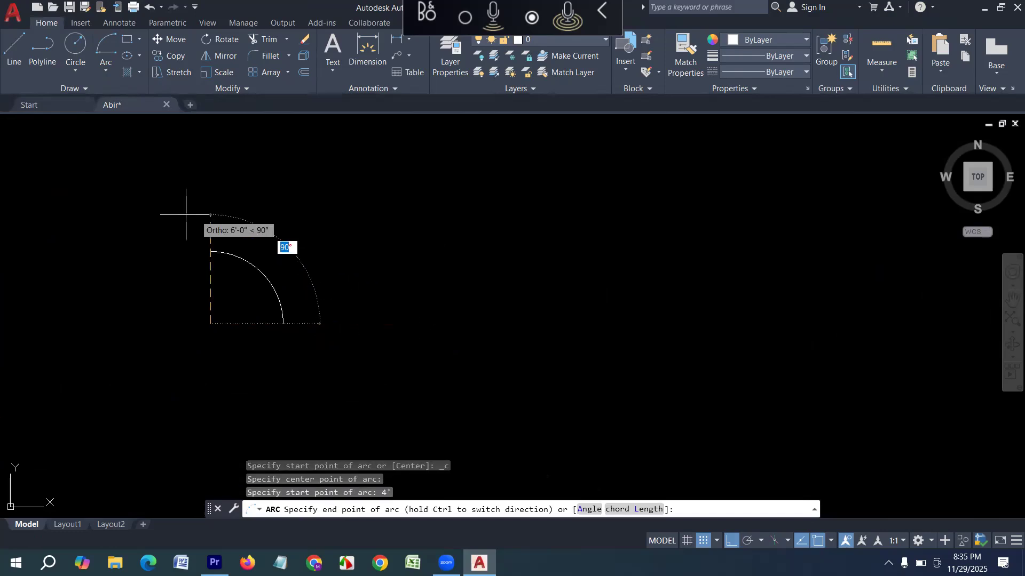
click(125, 334)
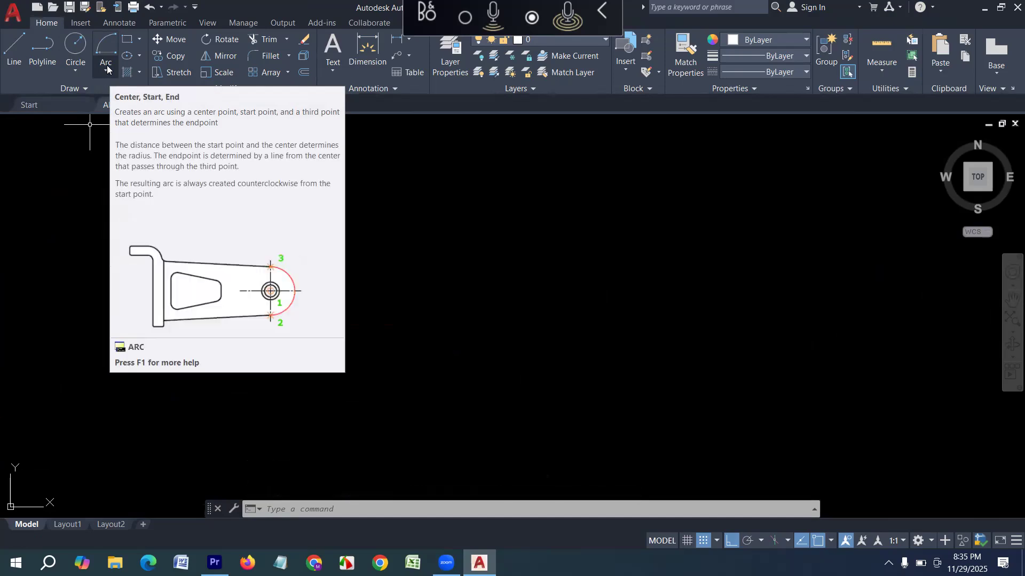
- Draw a concentric semicircular arc with an 8' radius around the same centre point
click(105, 70)
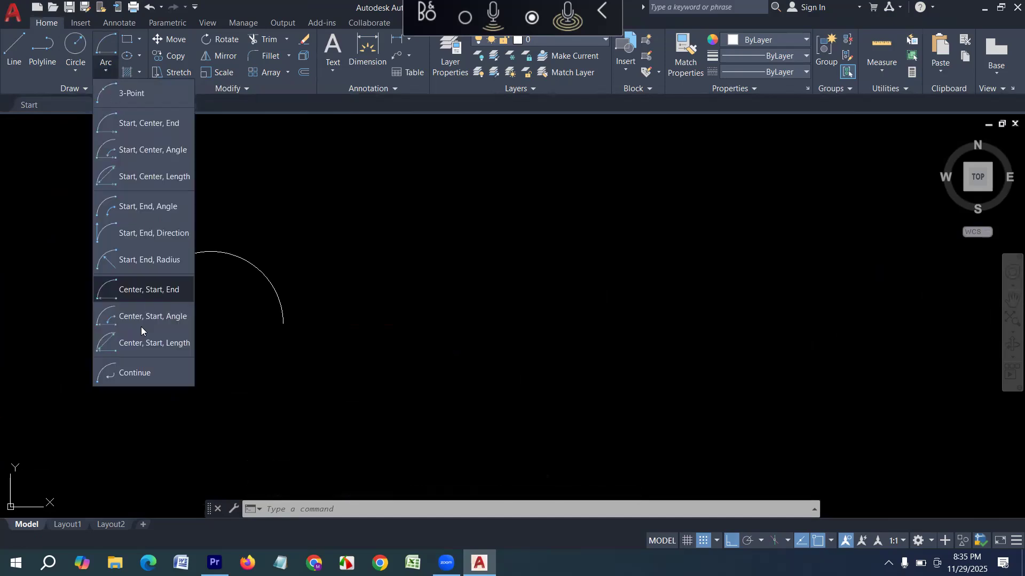
click(143, 298)
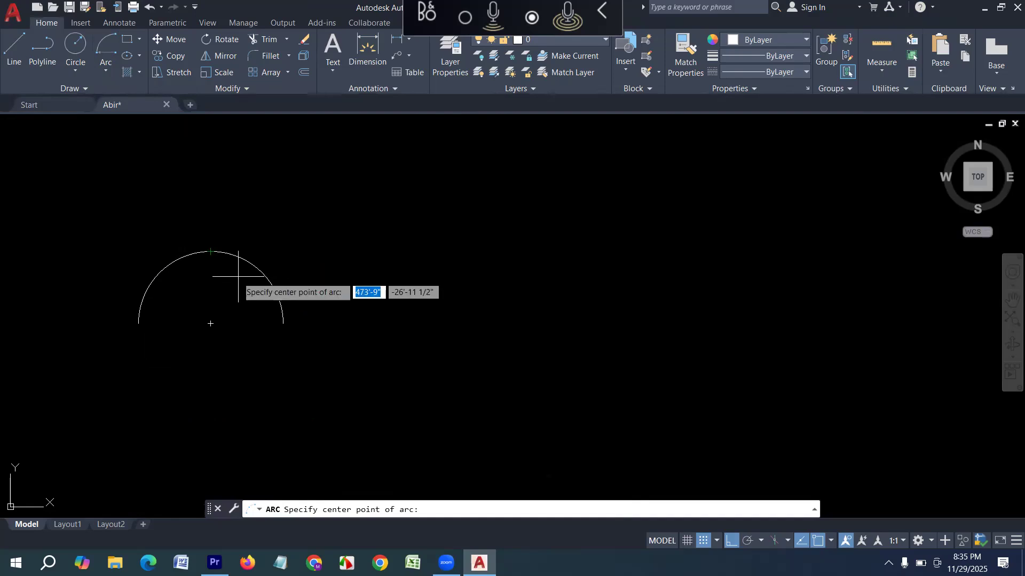
click(212, 323)
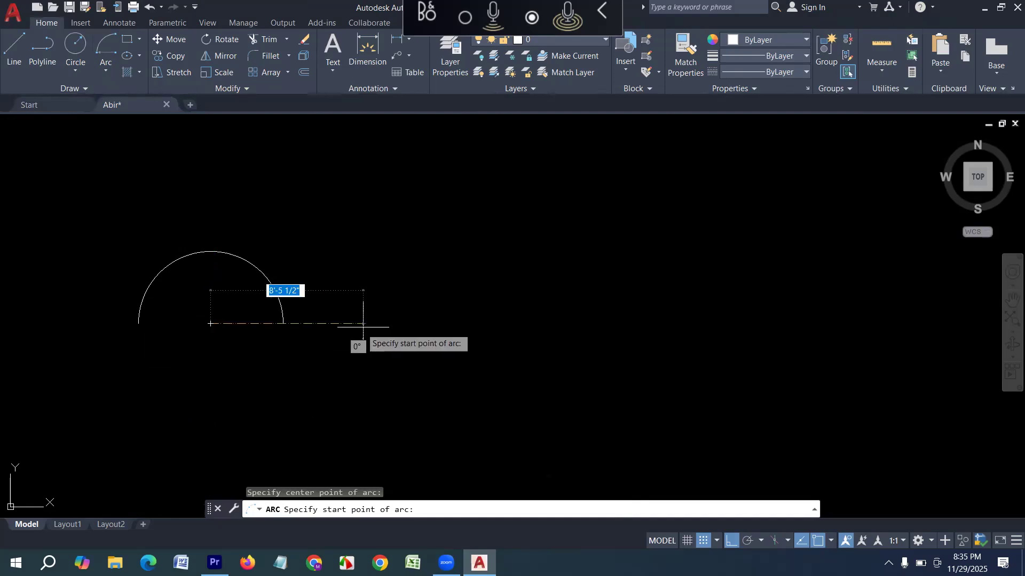
text(8)
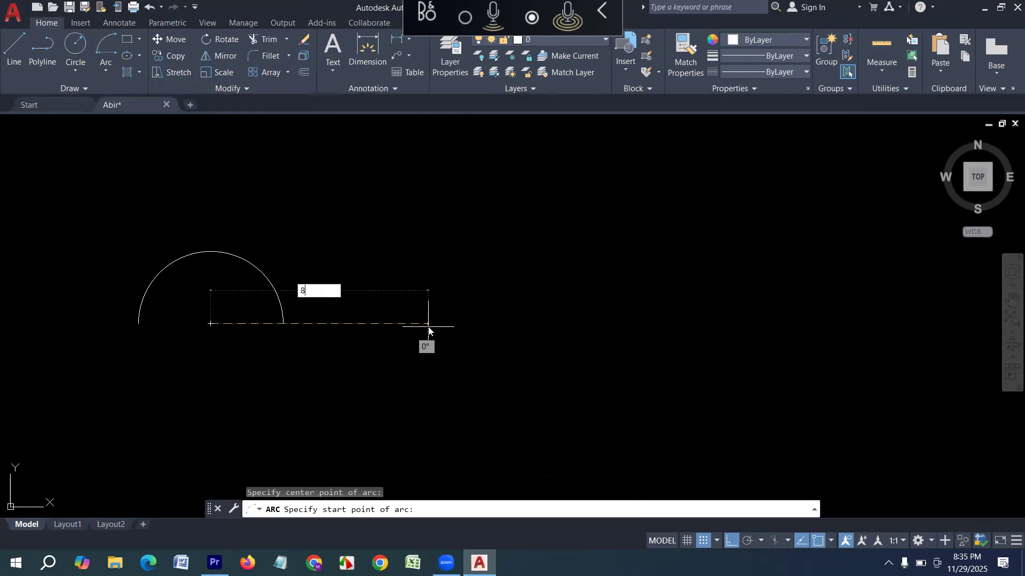
key(Return)
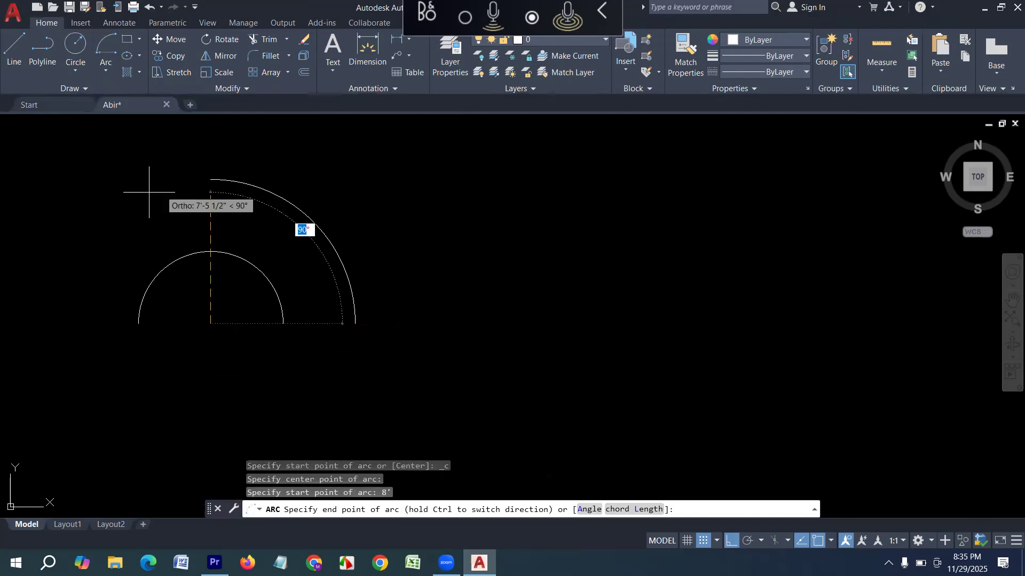
click(58, 324)
key(Escape)
key(Escape)
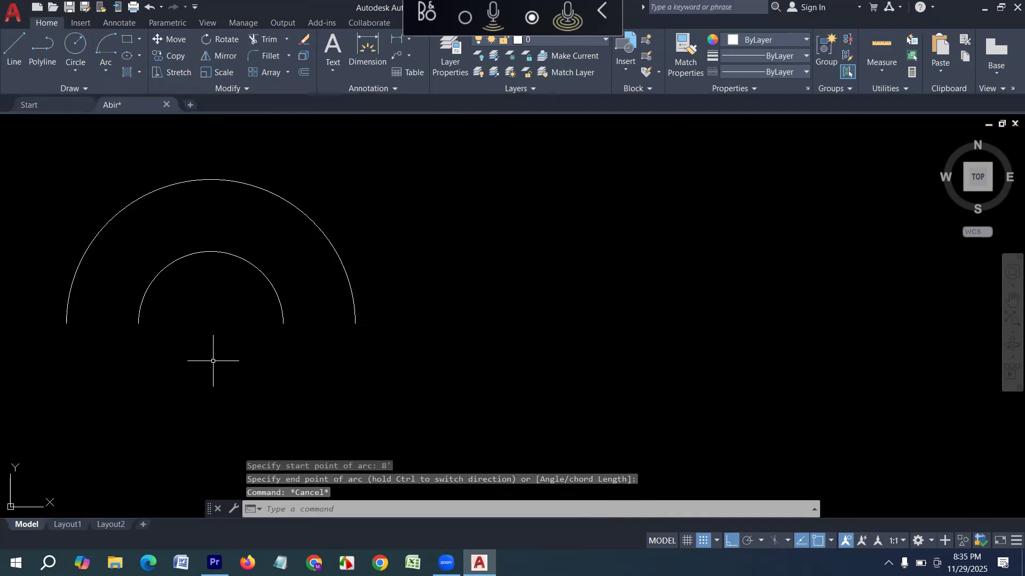
- Draw a horizontal line joining the right-hand ends of the inner and outer arcs
text(l)
key(Return)
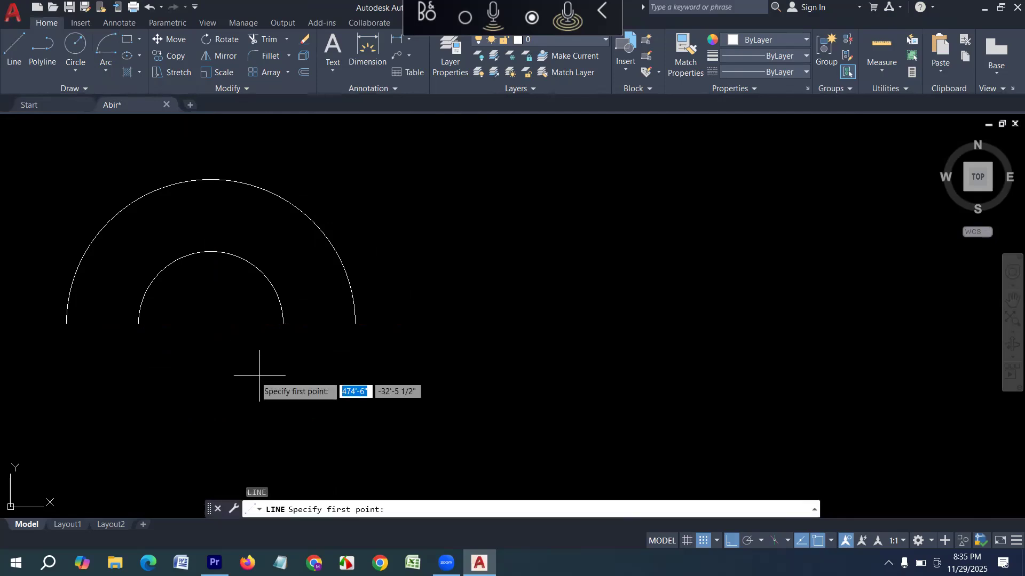
click(283, 324)
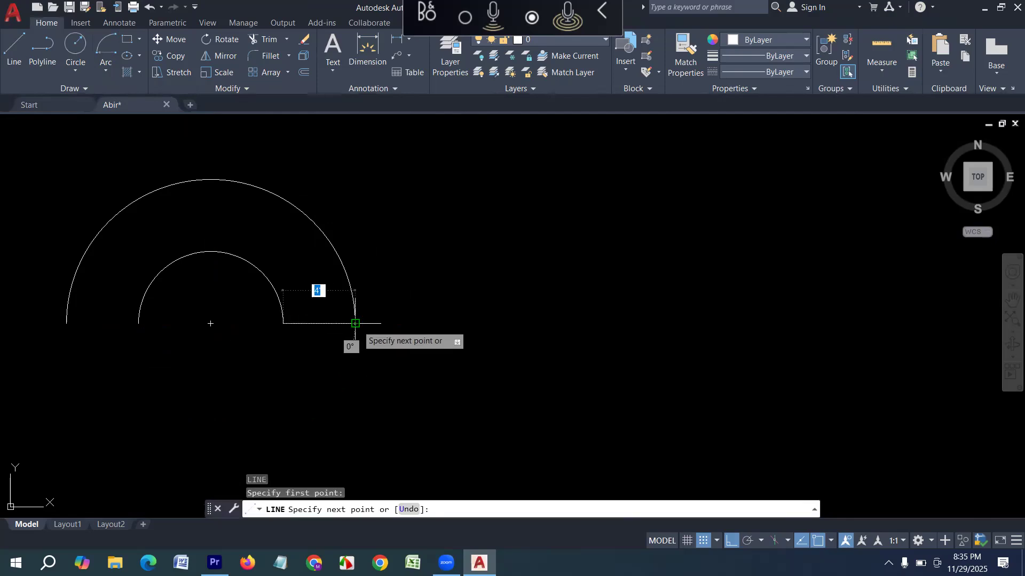
click(355, 323)
key(Return)
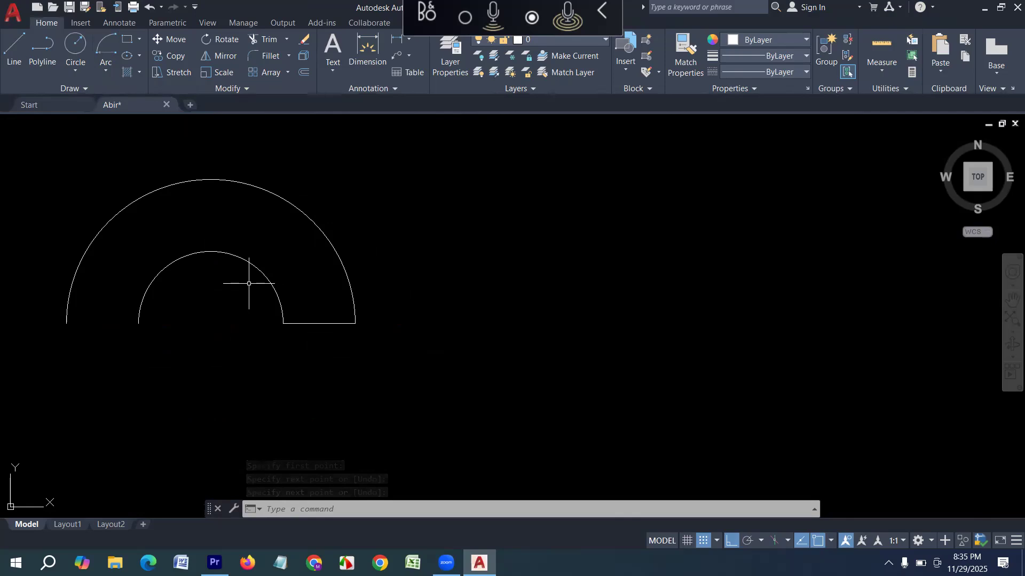
- Polar-array the joining line about the arcs' common centre with a fill angle of 180 degrees
text(ar)
key(Return)
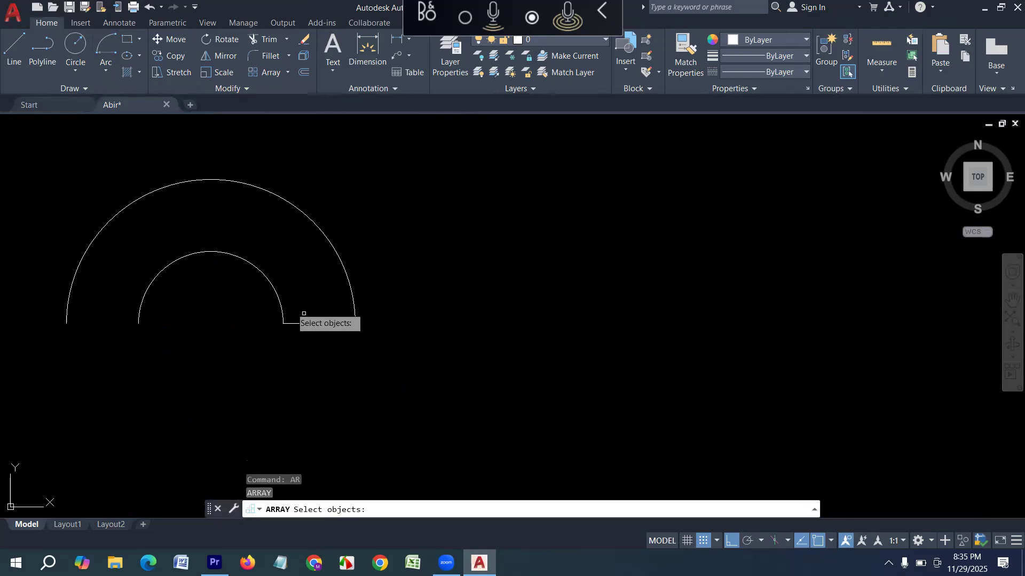
click(329, 324)
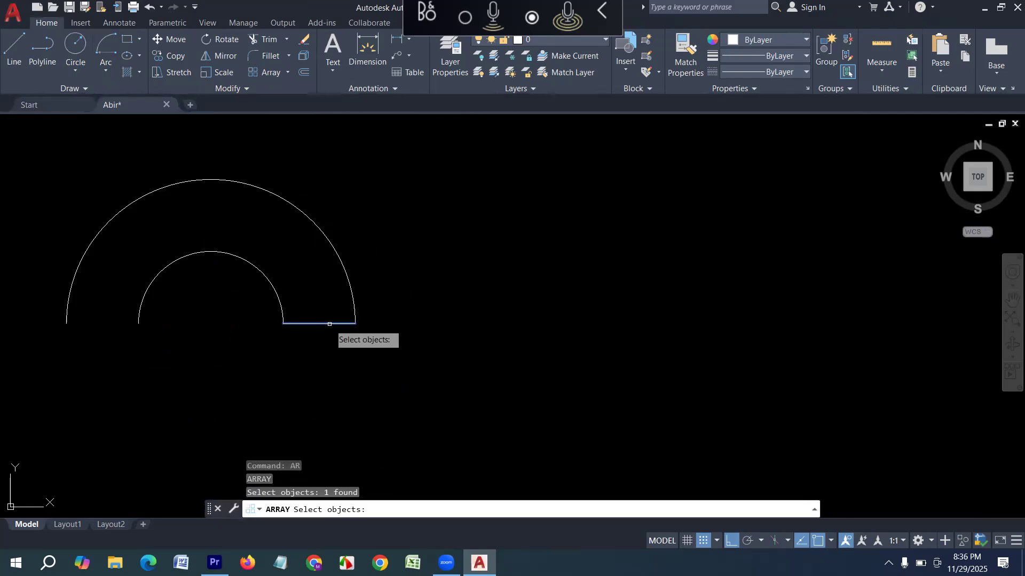
key(Return)
click(376, 388)
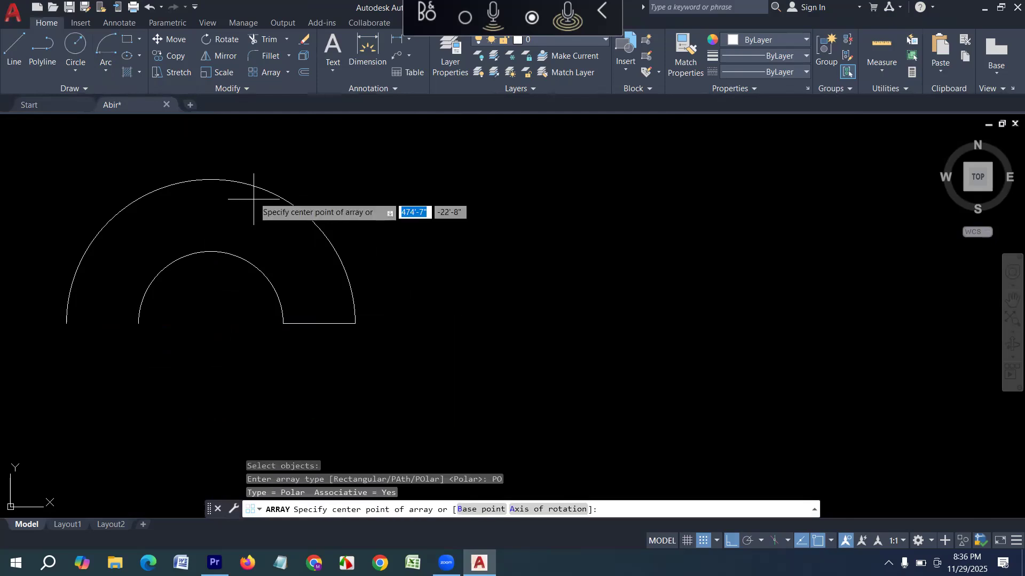
click(210, 324)
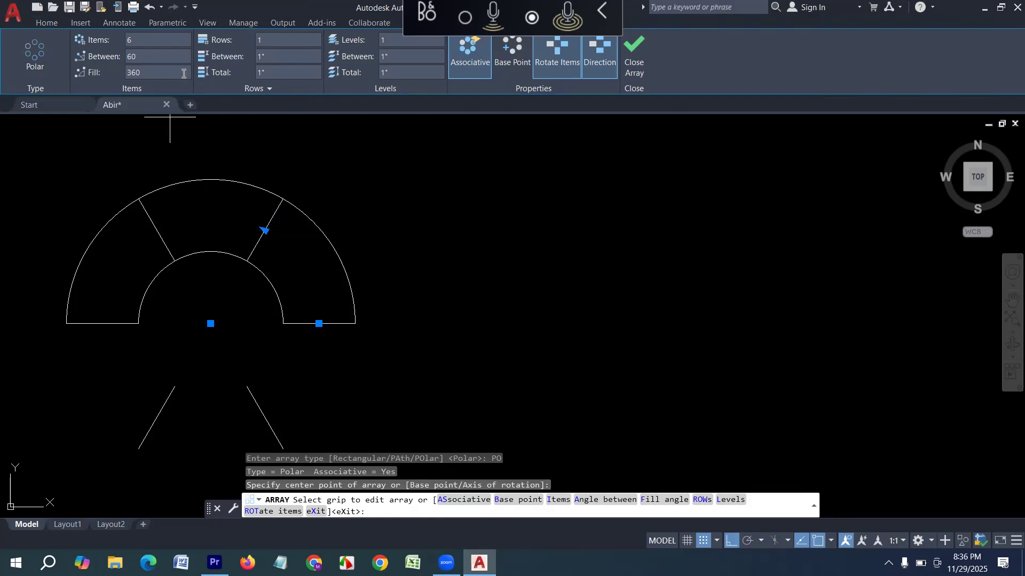
drag(89, 80, 92, 79)
text(180)
key(Return)
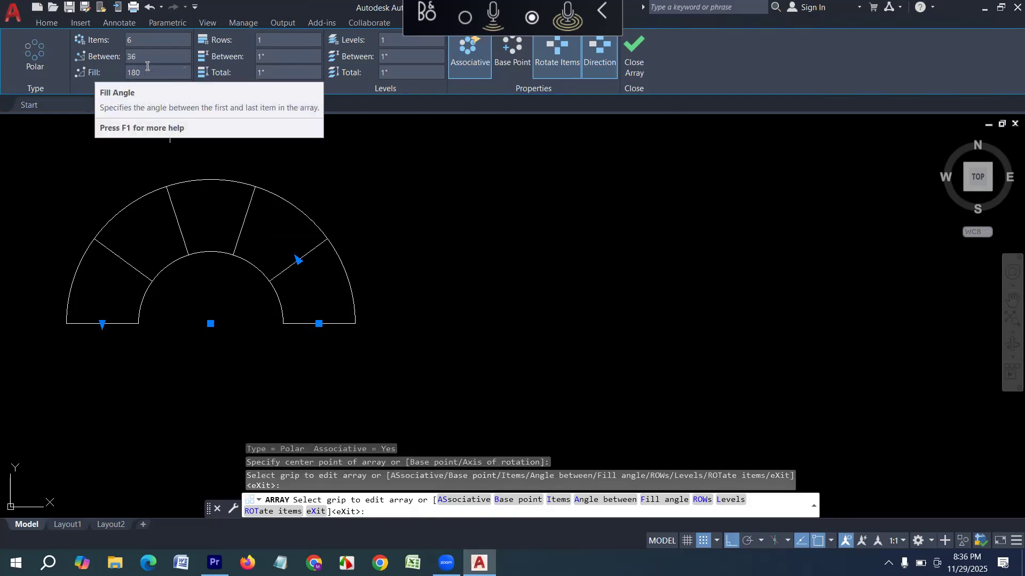
- Set the polar array of tread lines to 20 items and finish it
drag(149, 42, 74, 40)
text(20)
key(Return)
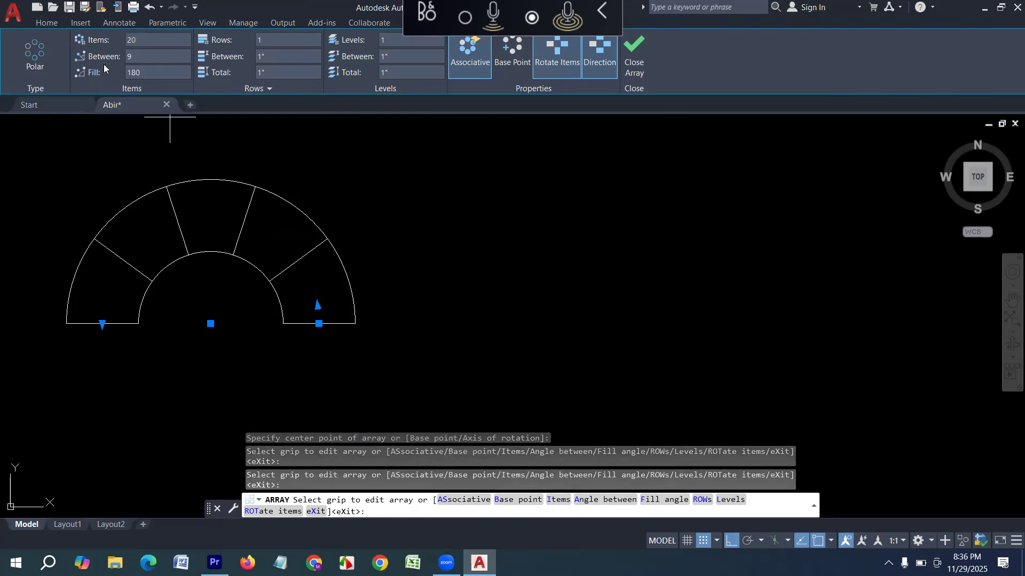
key(Escape)
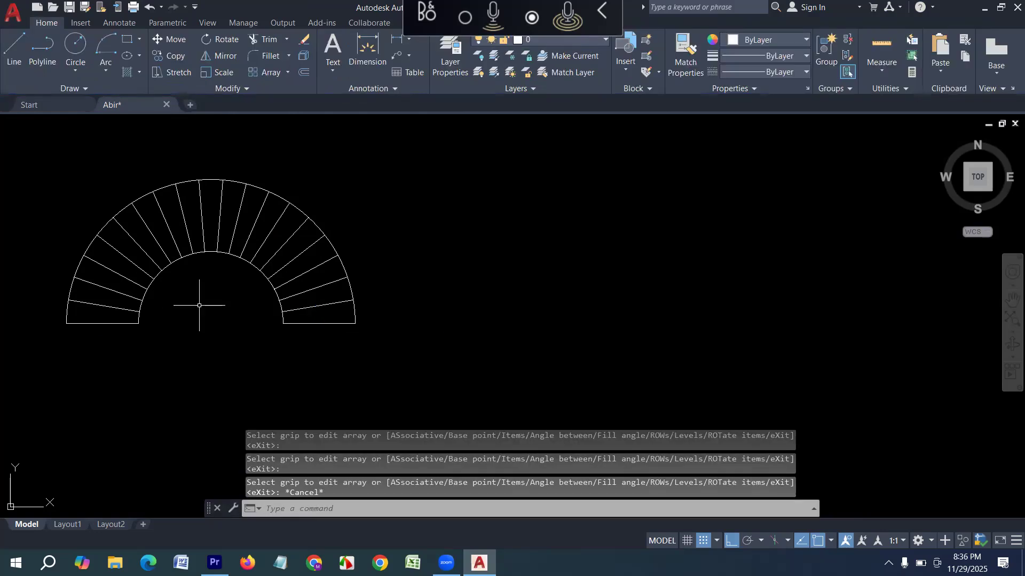
scroll(181, 256, up, 2)
click(165, 268)
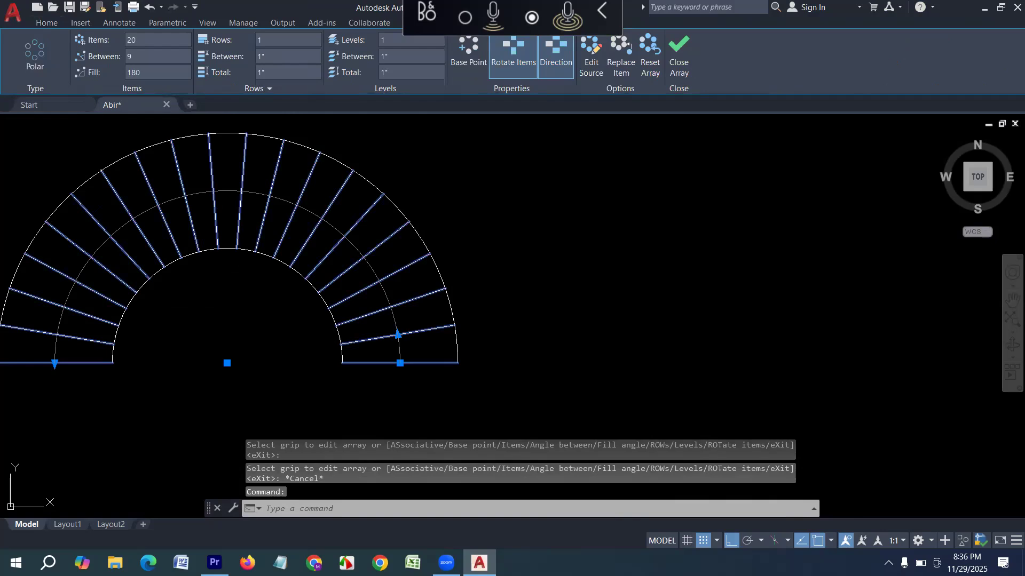
key(Escape)
key(Escape)
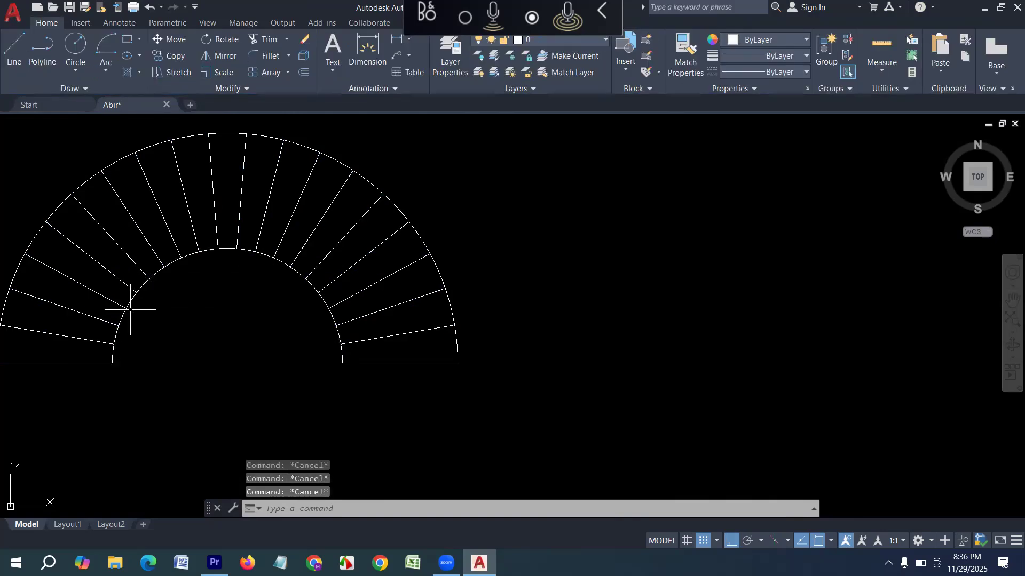
click(122, 312)
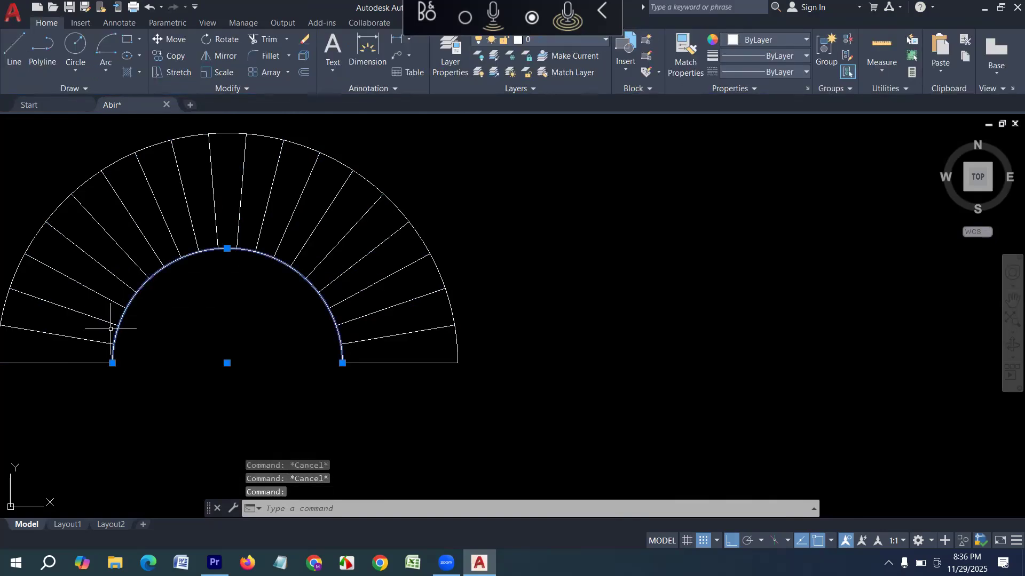
key(Escape)
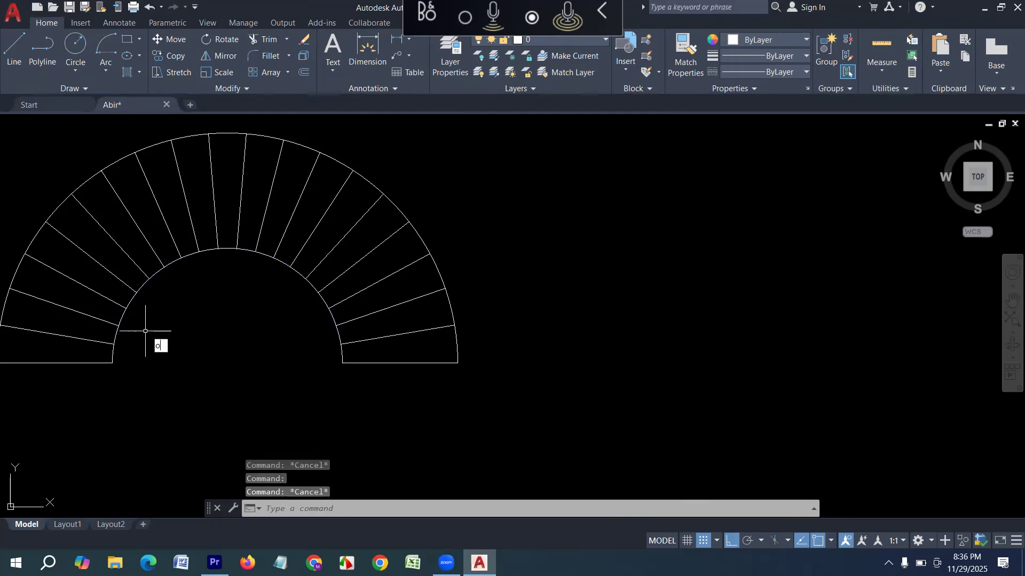
key(Return)
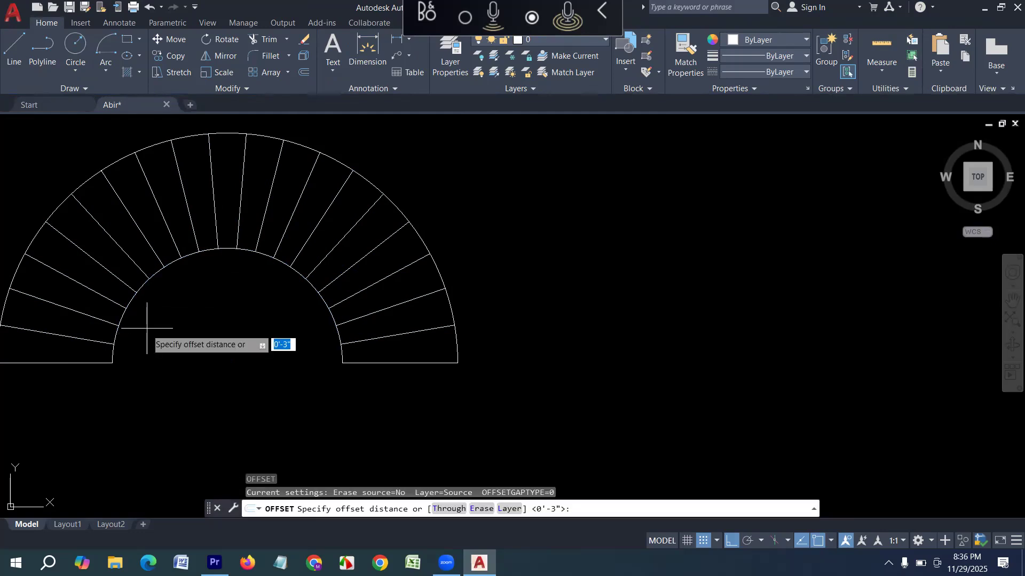
click(113, 362)
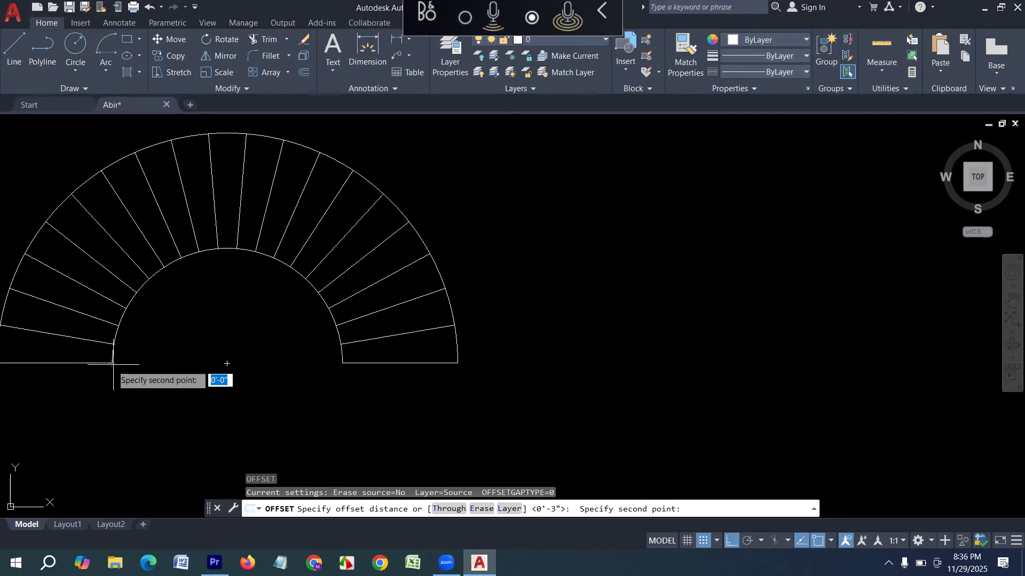
key(Escape)
click(113, 351)
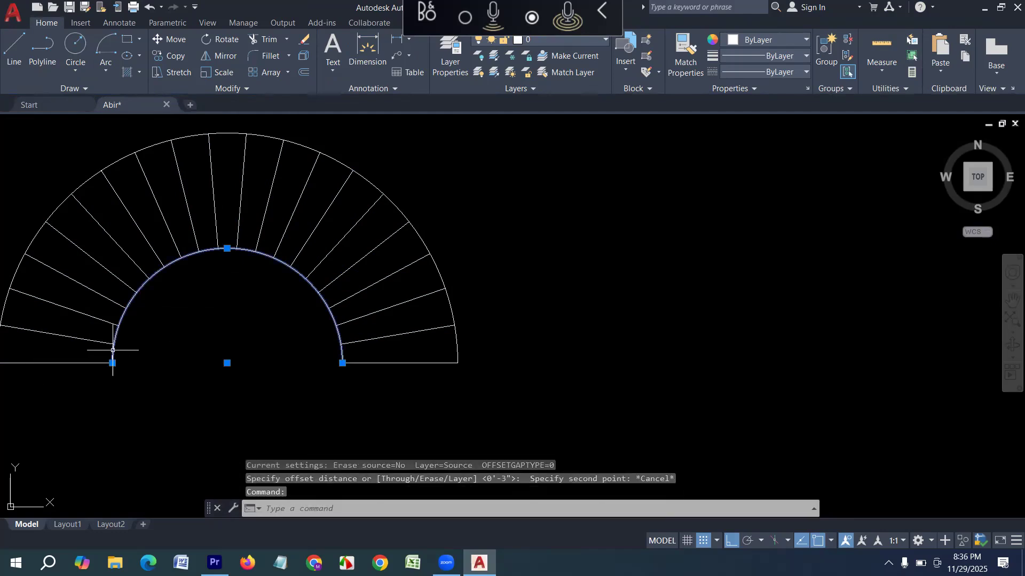
click(112, 362)
key(Escape)
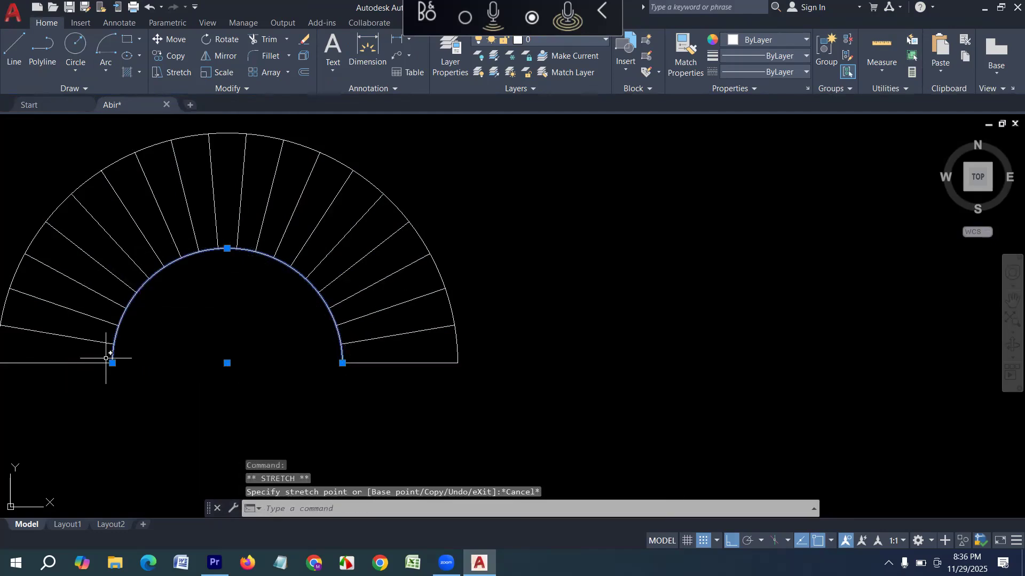
key(Escape)
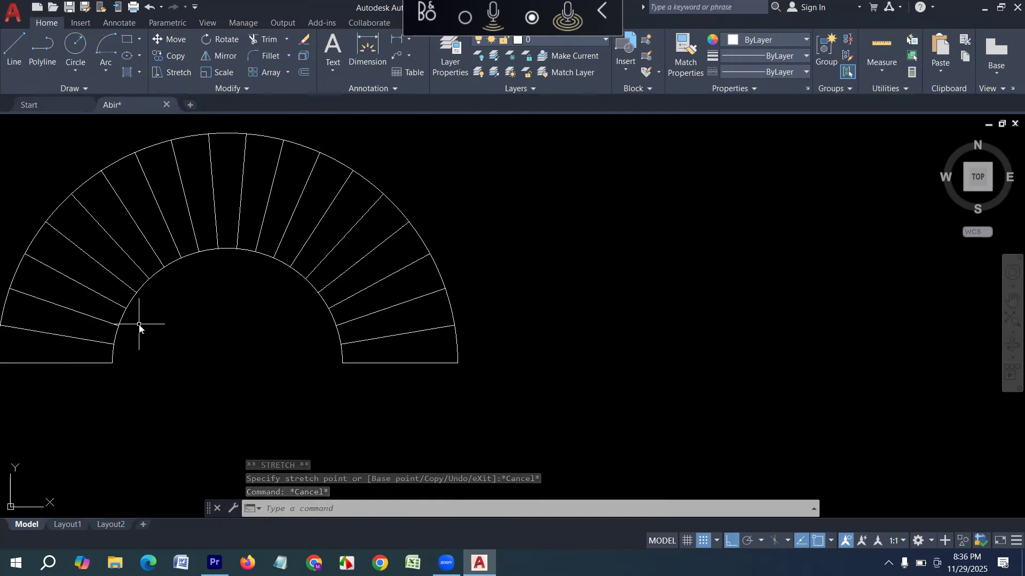
text(ARc)
key(Return)
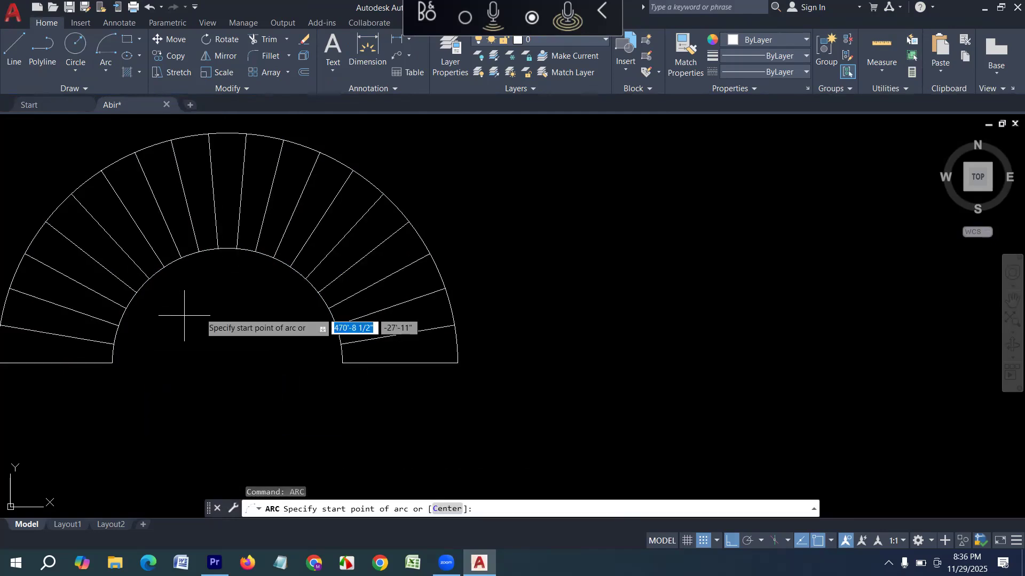
click(400, 362)
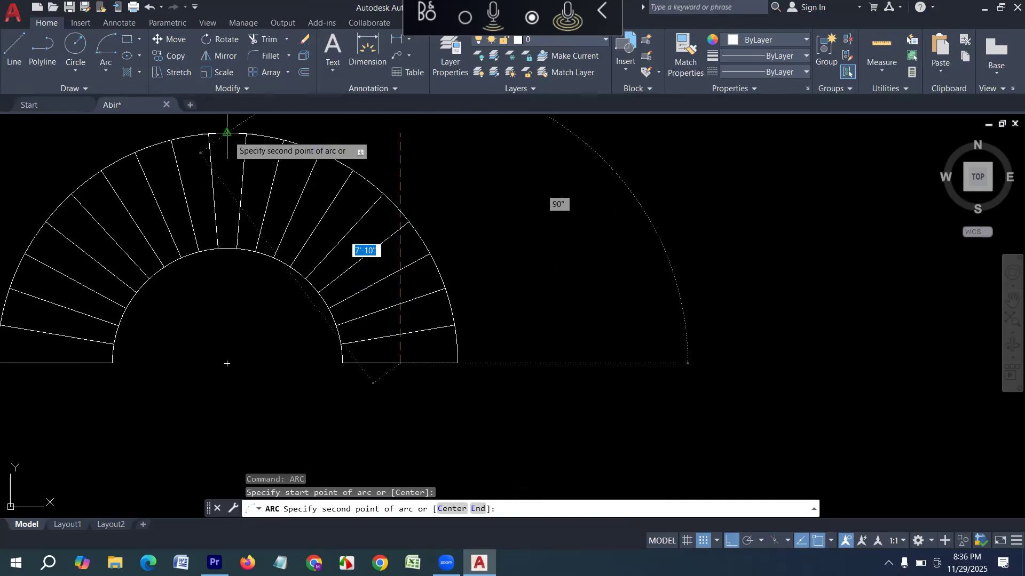
click(227, 197)
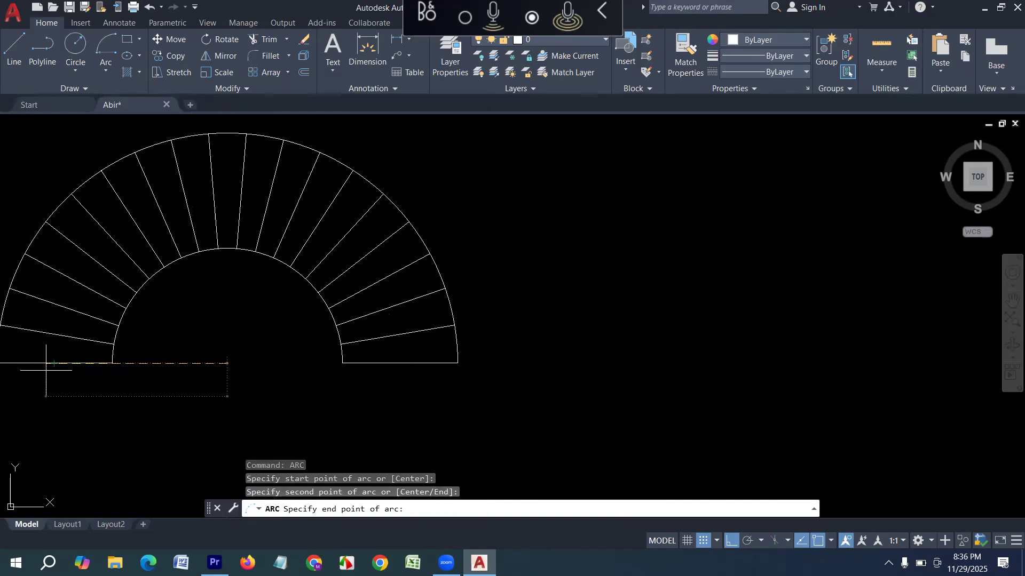
key(Escape)
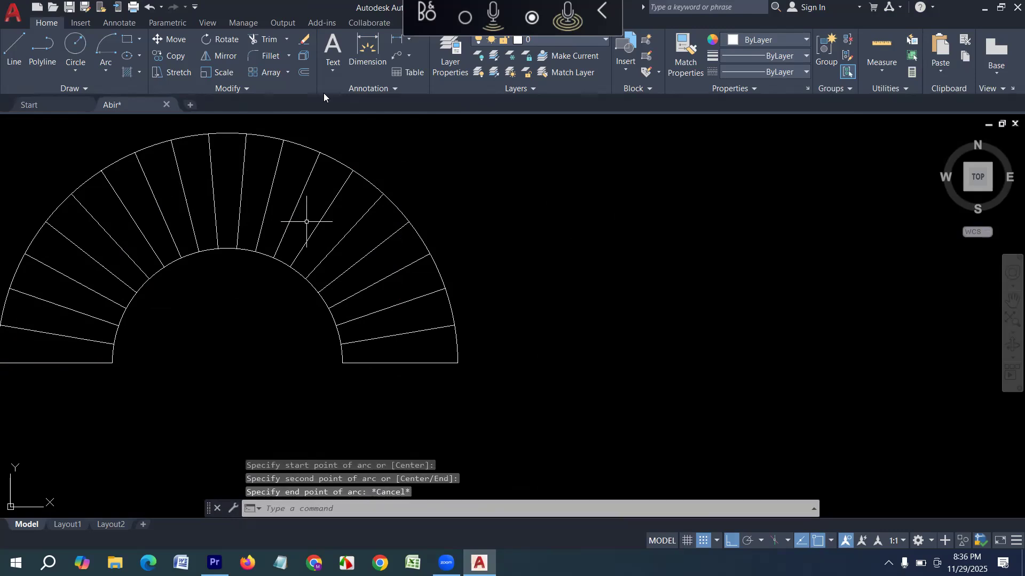
scroll(433, 271, down, 2)
scroll(197, 266, up, 2)
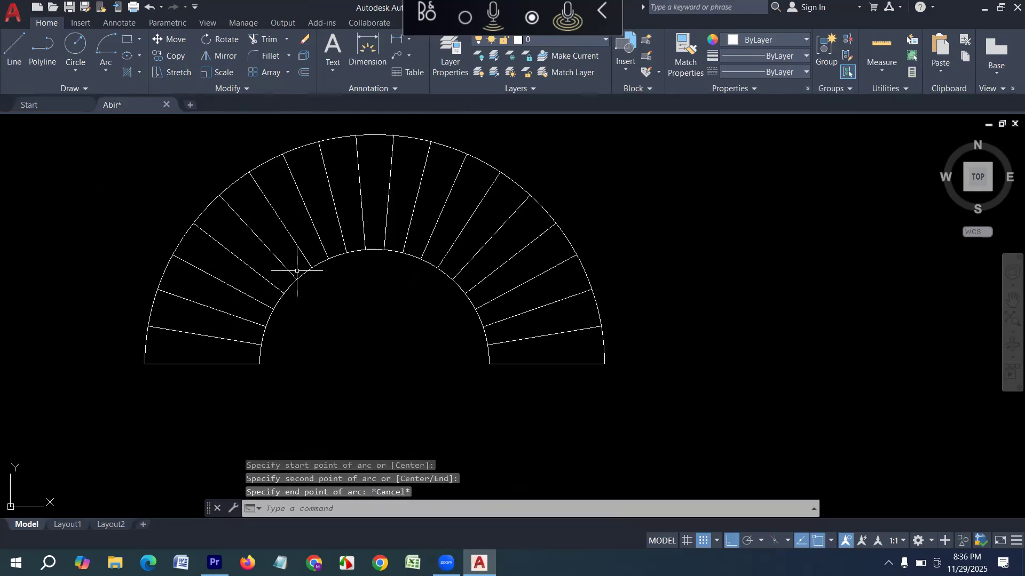
click(309, 263)
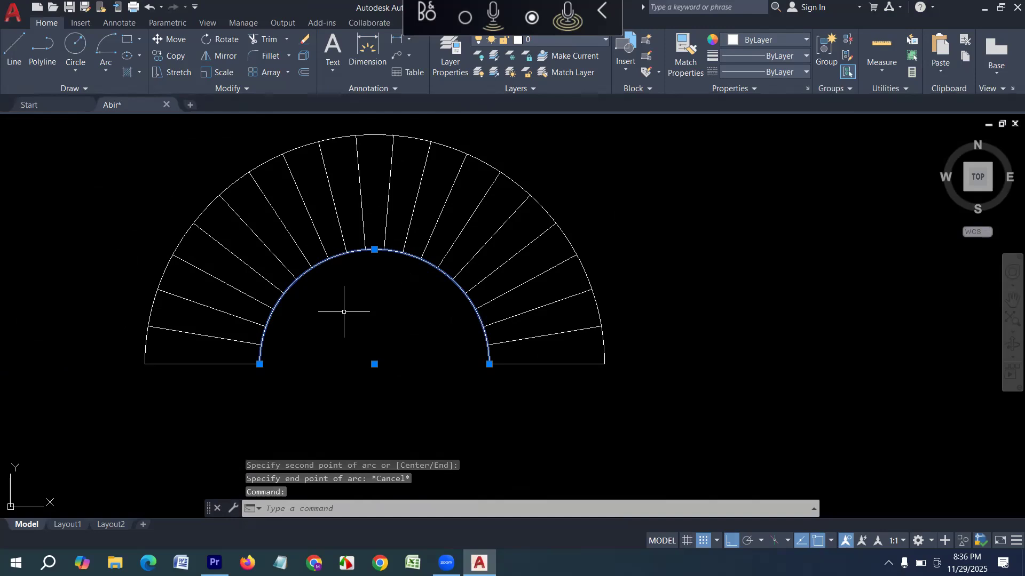
key(Escape)
key(Escape)
key(Escape)
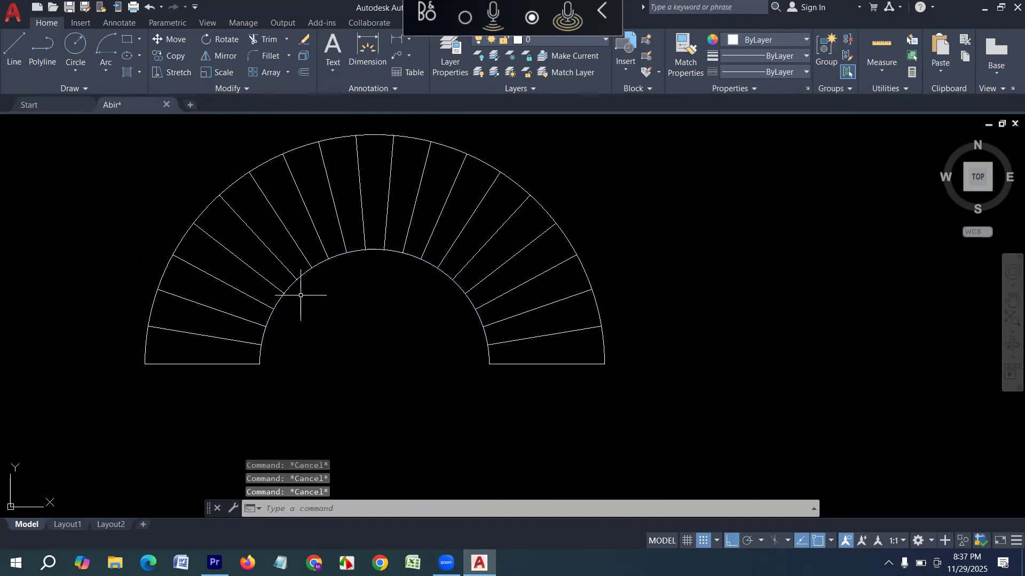
- Offset the inner semicircular arc 3" inward and the outer semicircular arc 3" outward
text(o)
key(Return)
text(3)
key(Return)
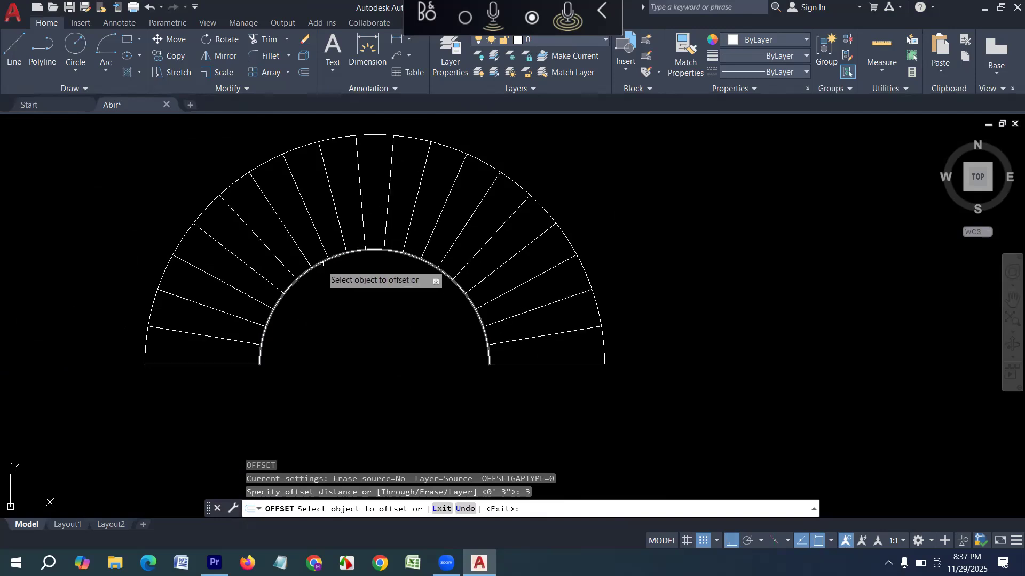
click(320, 264)
click(326, 329)
click(203, 214)
click(128, 232)
key(Escape)
key(Escape)
key(Escape)
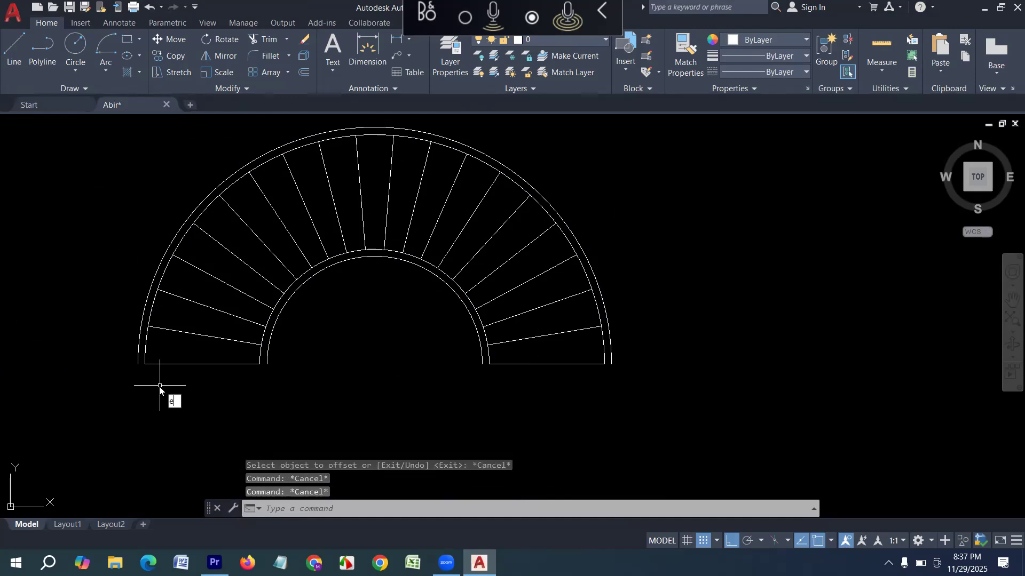
- Try to extend the arrayed horizontal end line on the stair's left side to the offset arcs
key(Return)
click(161, 382)
click(169, 350)
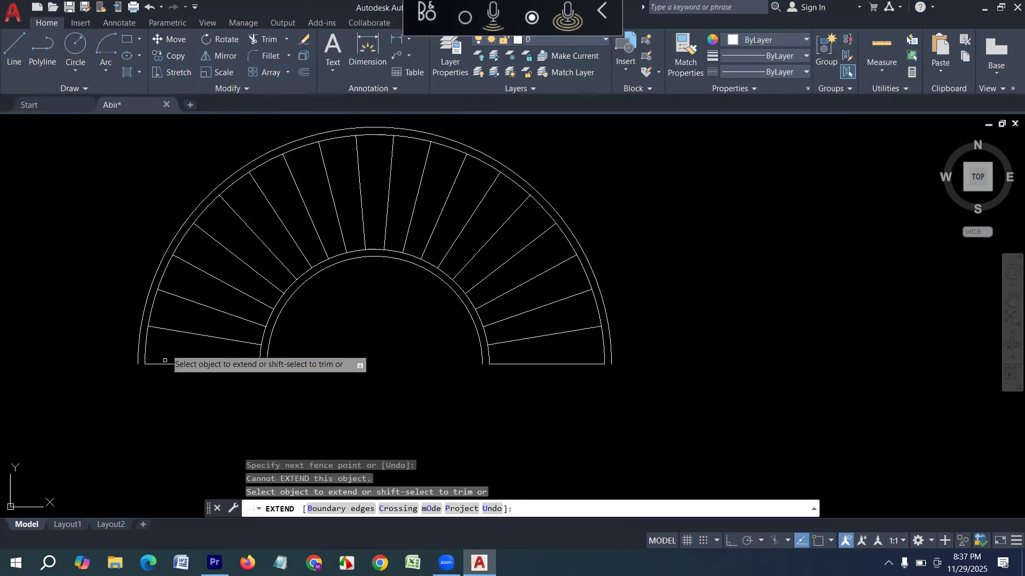
key(Escape)
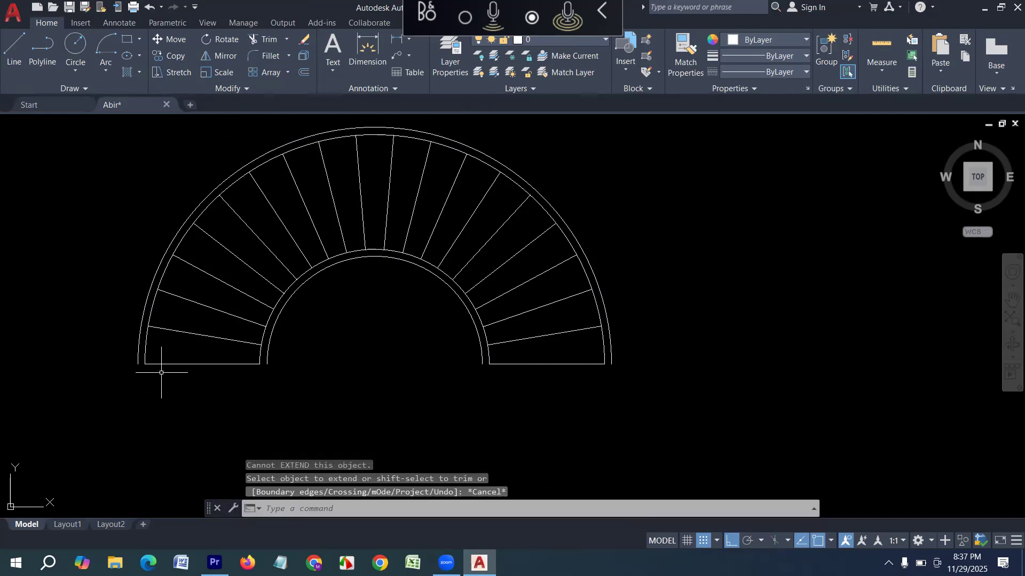
- Explode the polar array of tread lines into individual lines
click(164, 368)
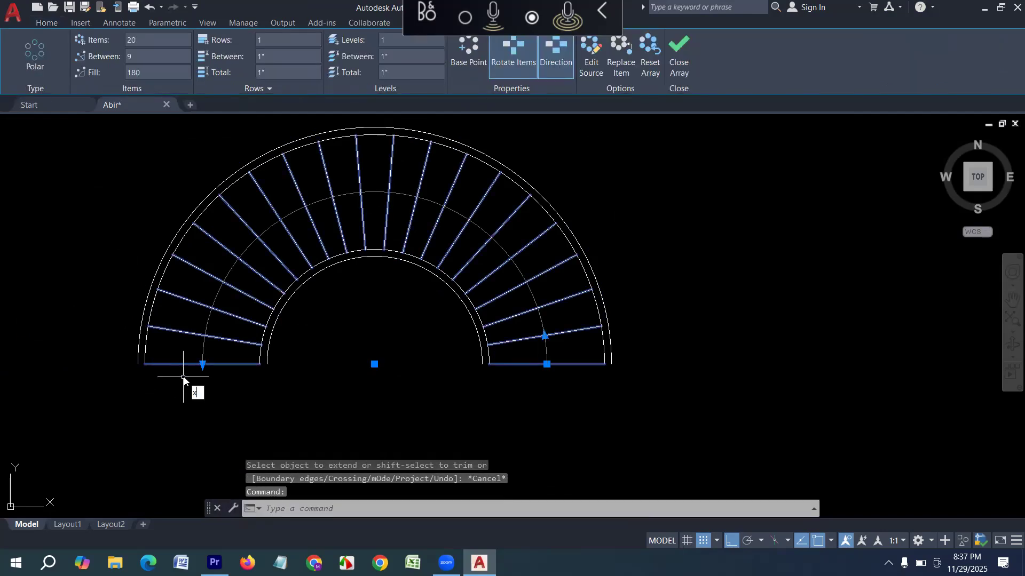
key(Return)
key(Delete)
key(Escape)
click(176, 365)
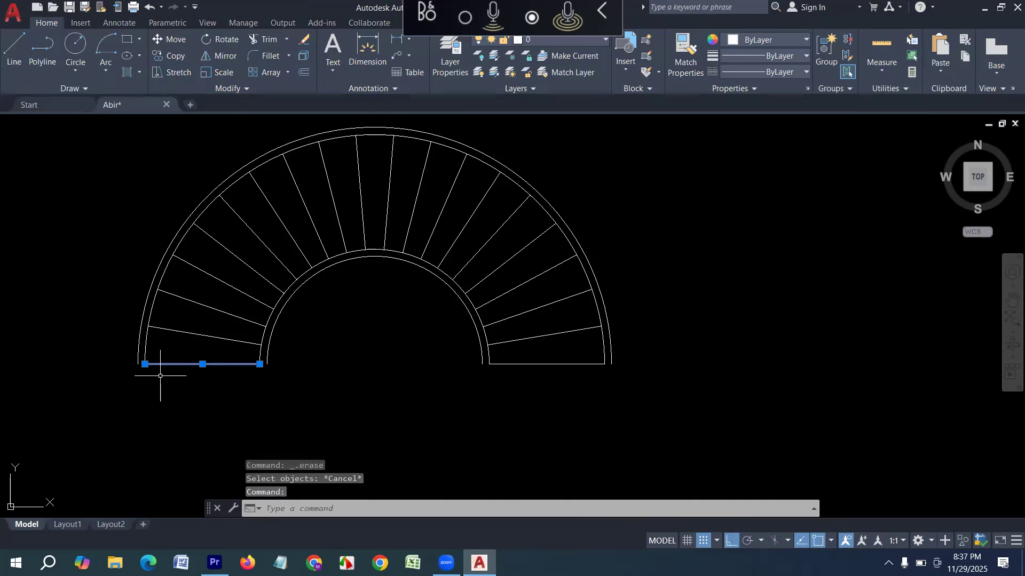
key(Escape)
- Extend both horizontal end lines of the semicircular stair to the inner and outer offset arcs
key(Return)
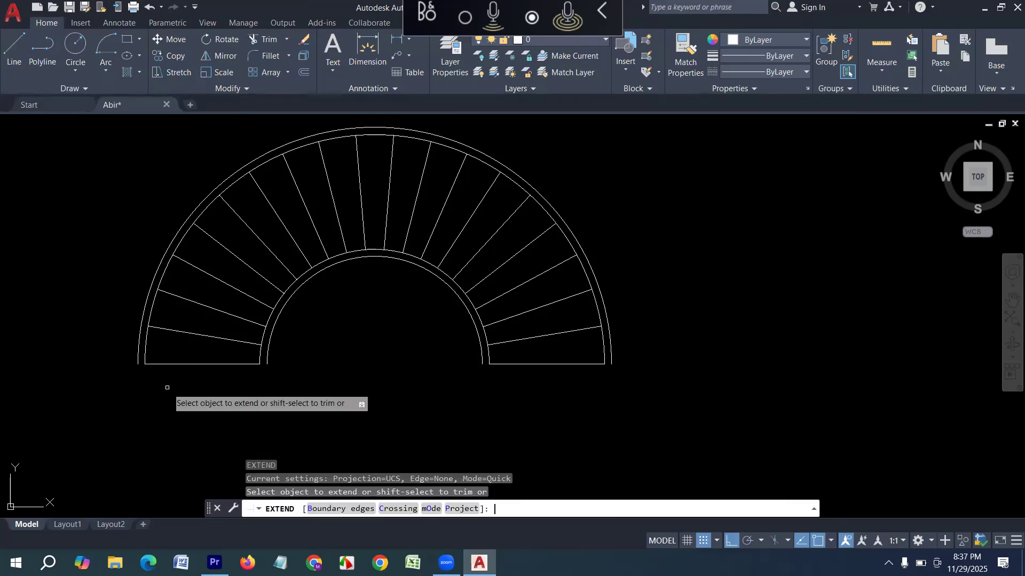
key(Return)
click(186, 376)
click(177, 354)
drag(247, 389, 239, 358)
mouse_move(537, 381)
mouse_down()
mouse_move(528, 357)
mouse_move(573, 345)
mouse_up()
scroll(397, 440, down, 2)
key(Escape)
scroll(562, 396, up, 2)
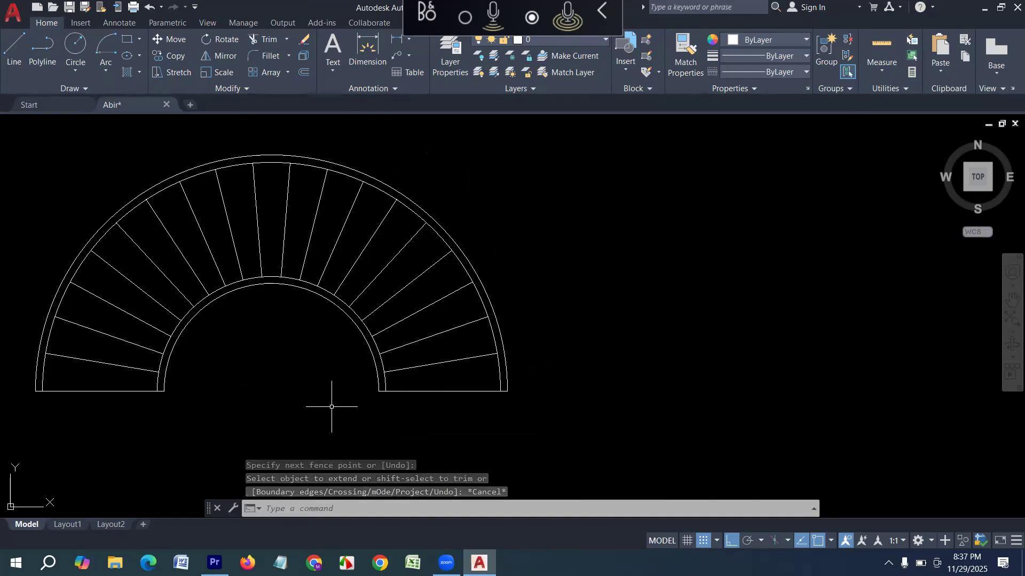
- Review the finished semicircular stair alongside the earlier stair plans
scroll(188, 380, down, 2)
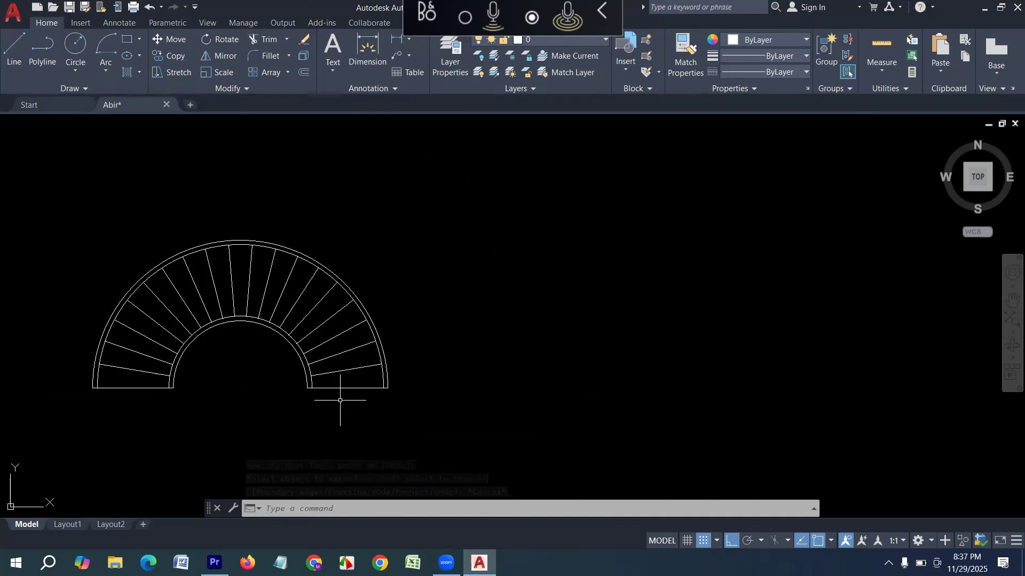
middle_drag(472, 391, 470, 391)
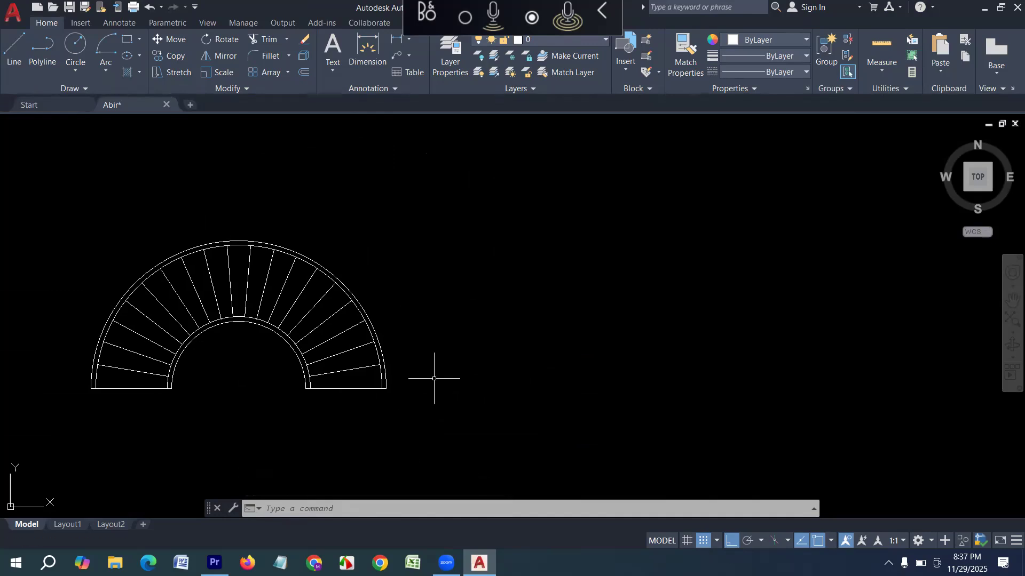
middle_drag(534, 357, 366, 378)
scroll(355, 352, down, 4)
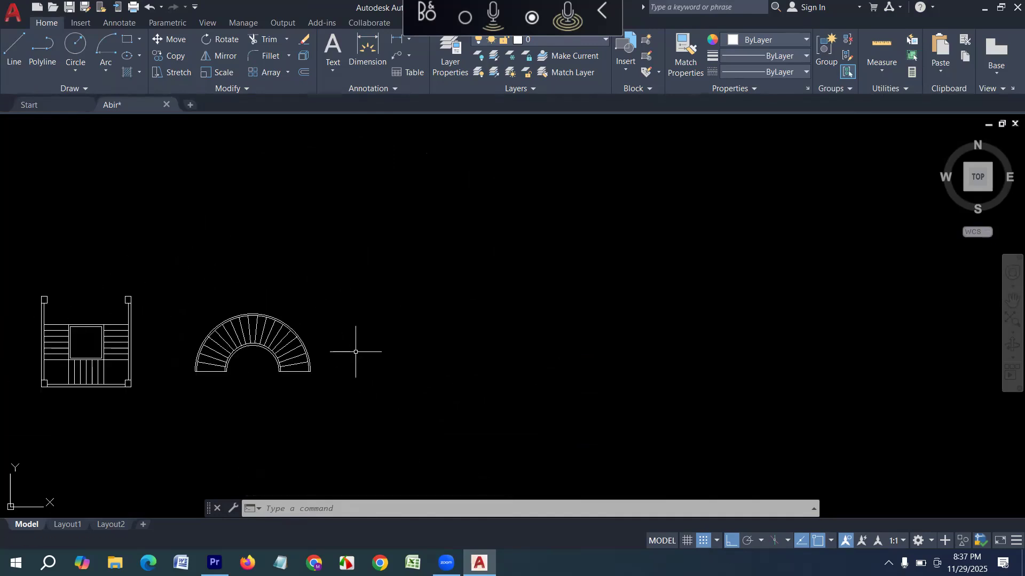
scroll(235, 380, up, 2)
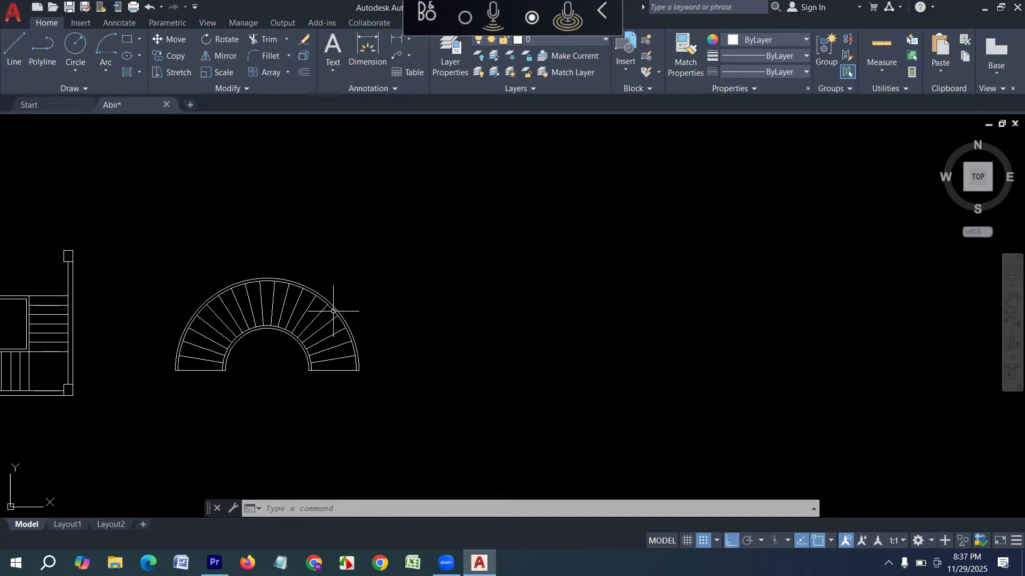
scroll(334, 311, down, 2)
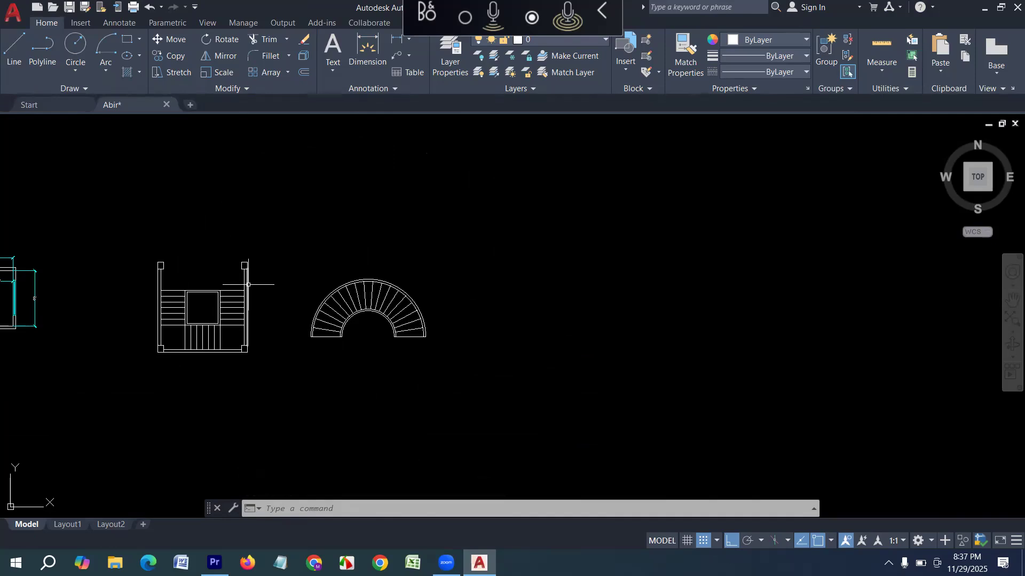
middle_drag(479, 320, 300, 372)
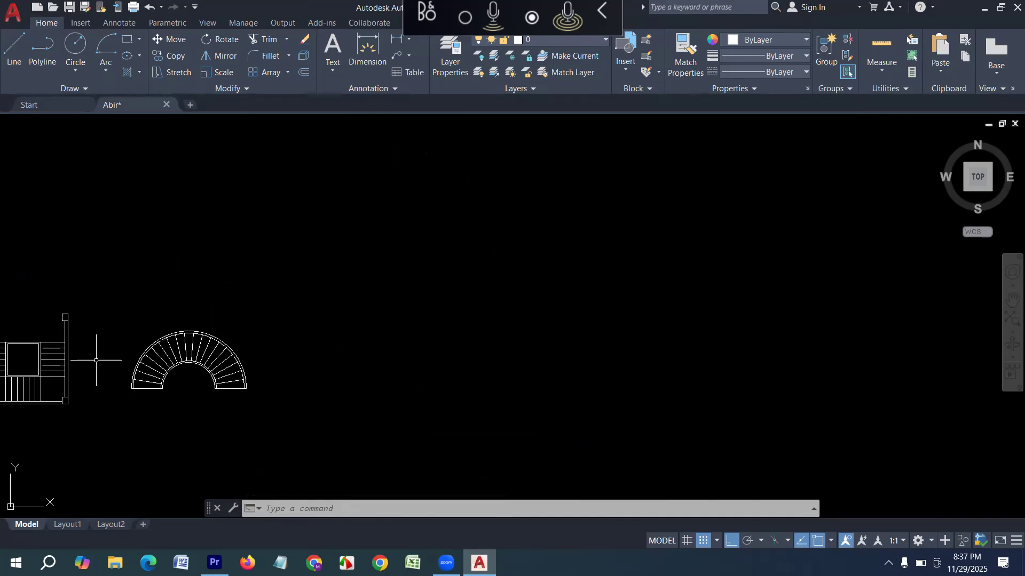
scroll(382, 347, up, 2)
scroll(153, 348, down, 2)
scroll(261, 343, up, 2)
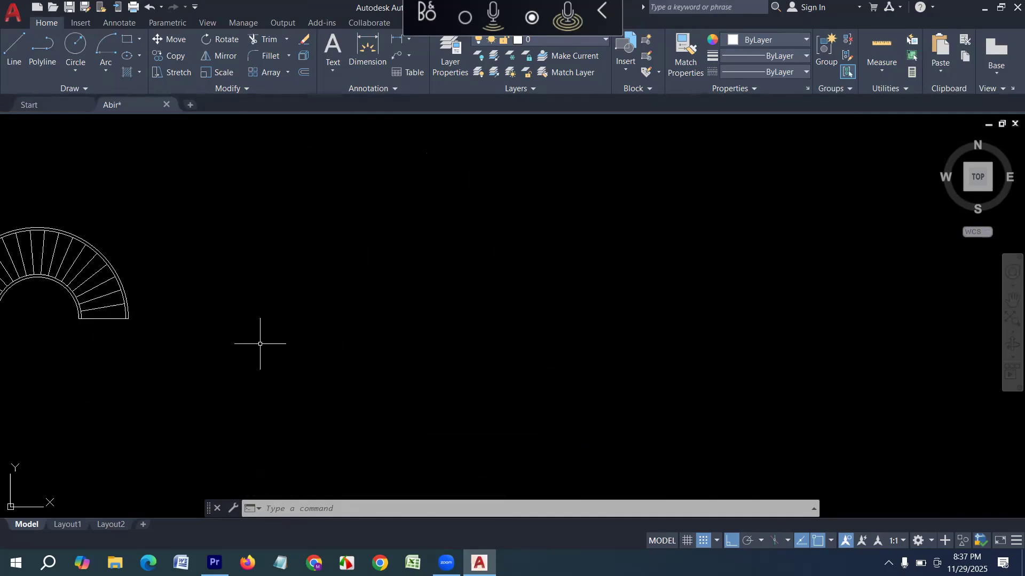
scroll(207, 344, up, 1)
key(Escape)
key(Escape)
- Draw a U-shaped outline in empty space beyond the semicircular stair, with a 7' base and a 3' vertical side at each end
middle_drag(206, 274, 14, 304)
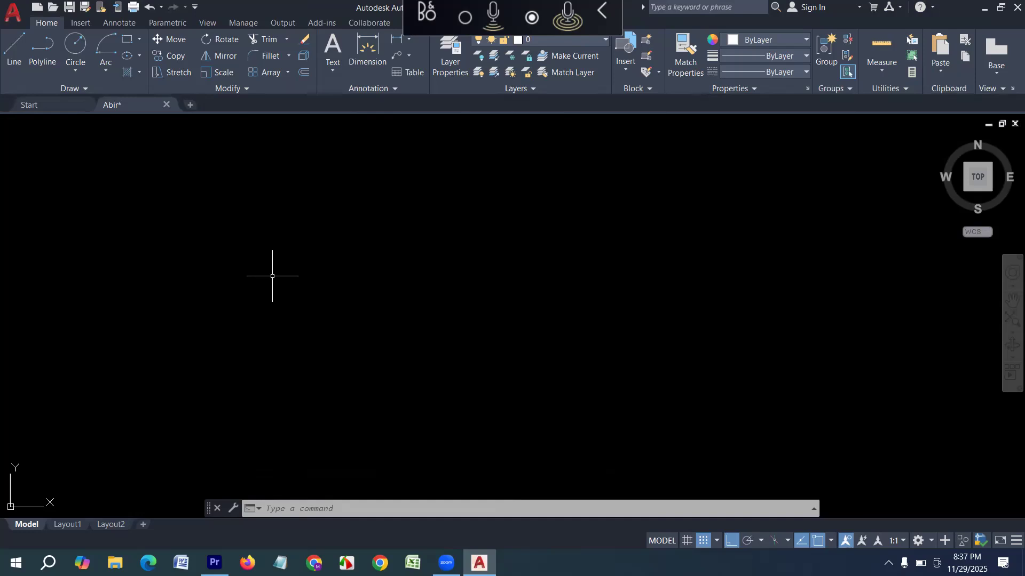
text(l)
key(Return)
click(228, 257)
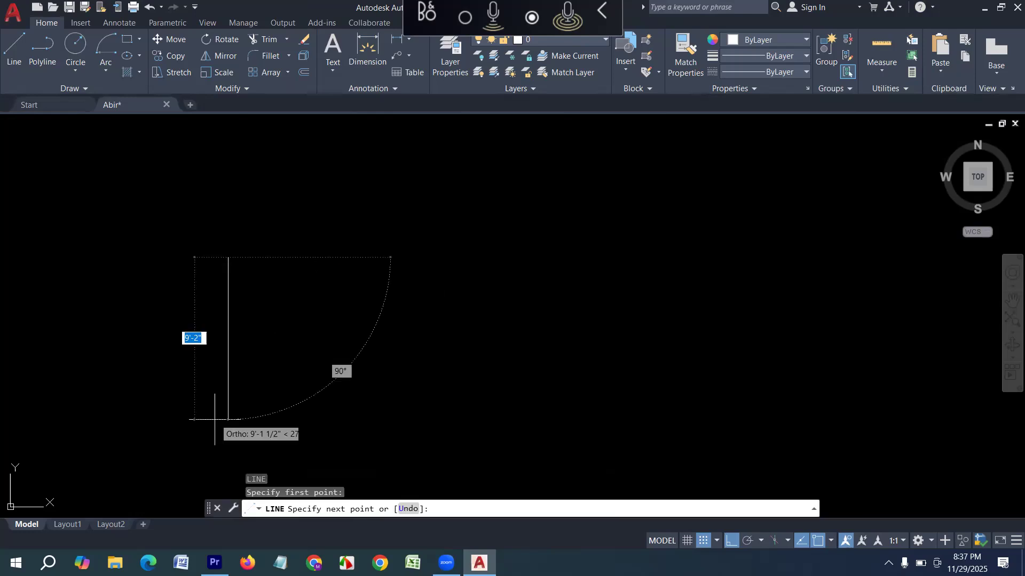
text(3)
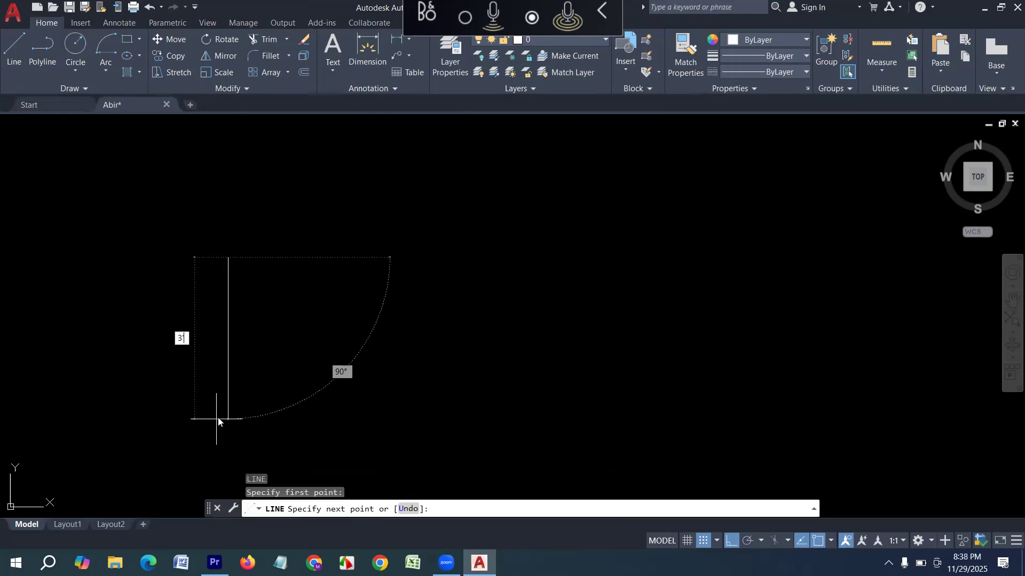
text(')
key(Return)
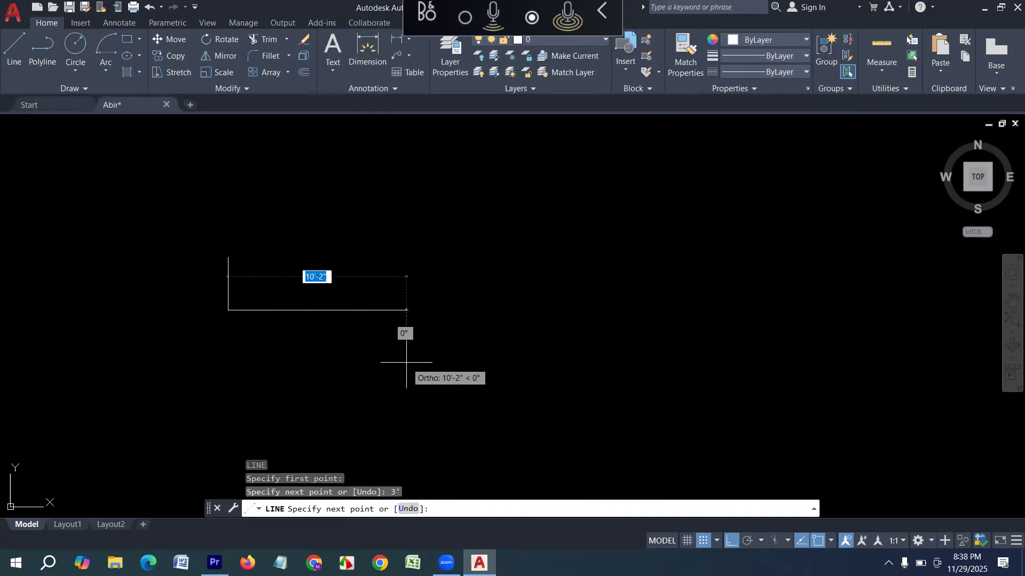
text(7')
key(Return)
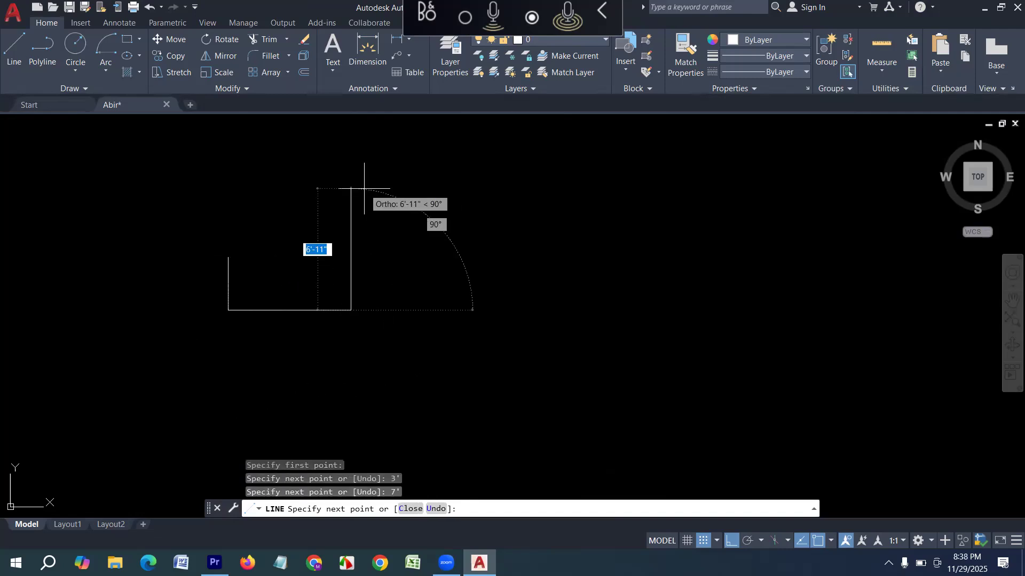
text(3')
key(Return)
key(Return)
scroll(326, 294, up, 2)
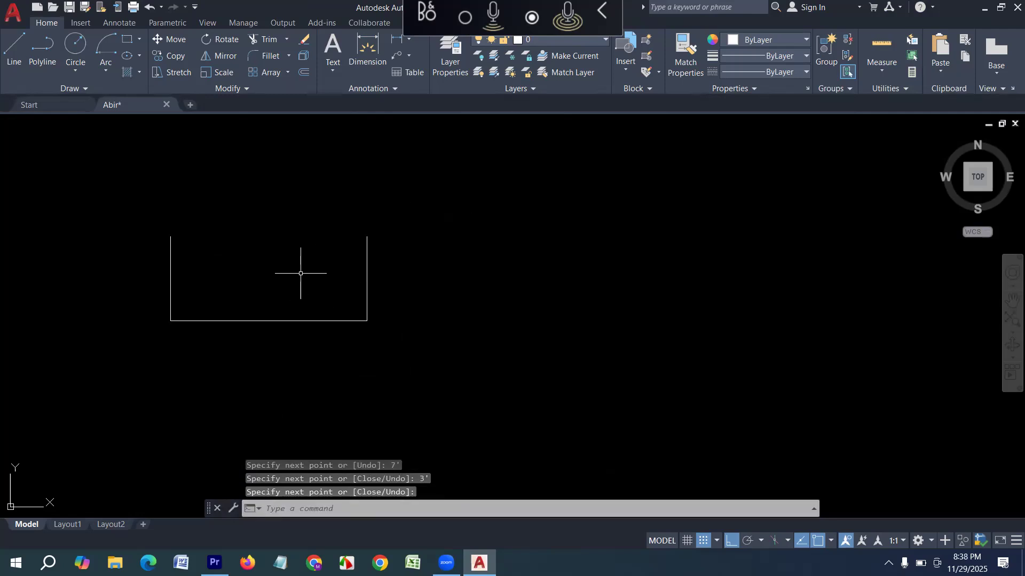
- Offset the base and both vertical sides of the U-shaped outline 5" outward
text(o)
key(Return)
text(5)
key(Return)
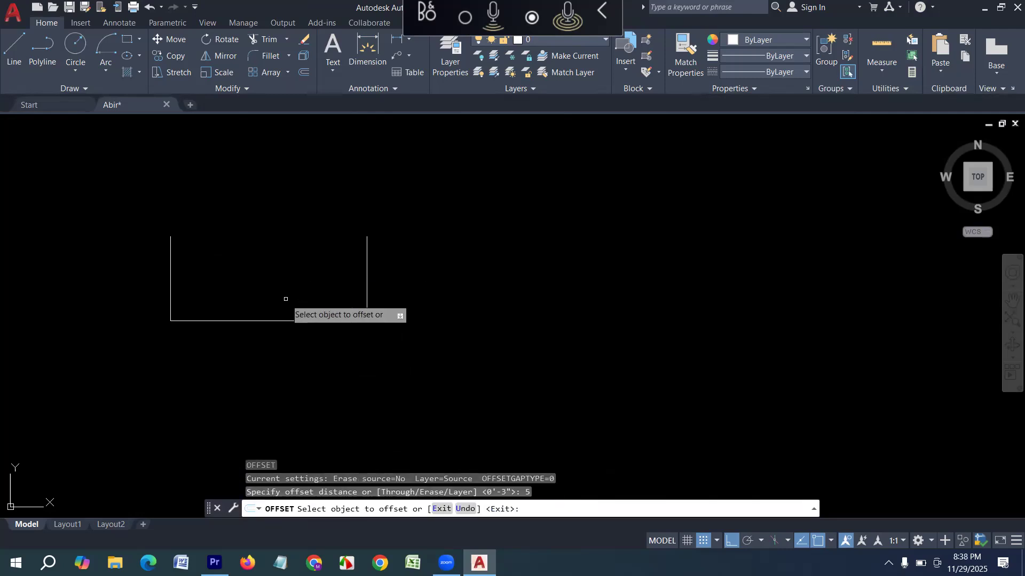
click(269, 321)
click(273, 366)
click(367, 291)
click(450, 286)
click(170, 295)
click(131, 315)
key(Escape)
- Fillet the outer base line with both outer side lines to form sharp lower corners
text(f)
key(Return)
click(174, 333)
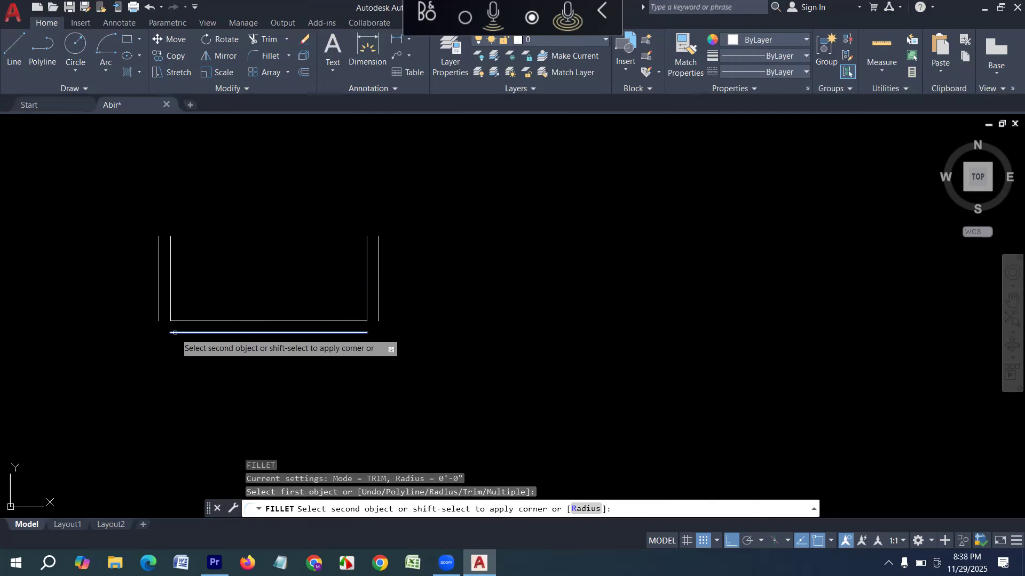
click(160, 314)
key(Return)
click(359, 332)
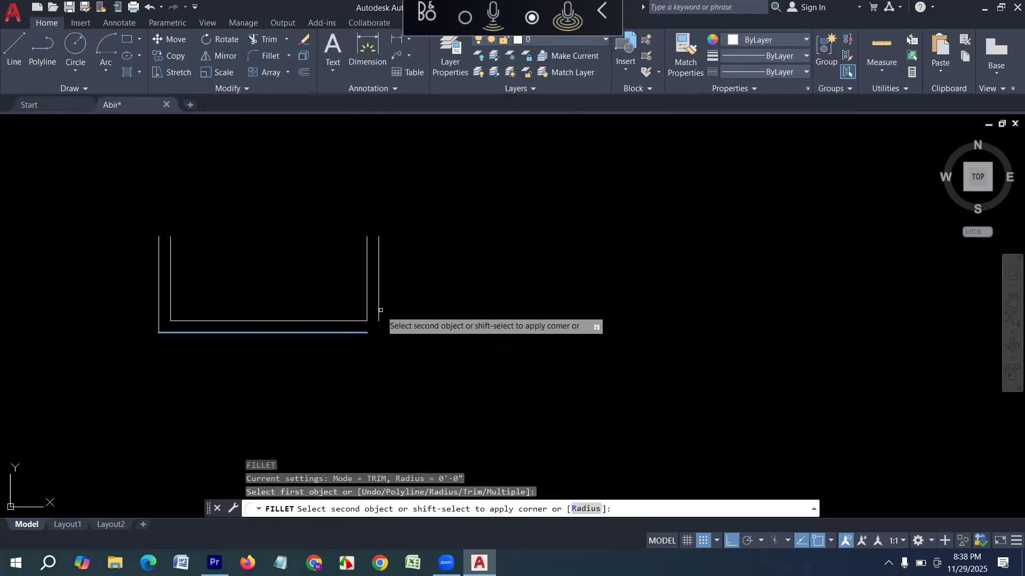
click(379, 316)
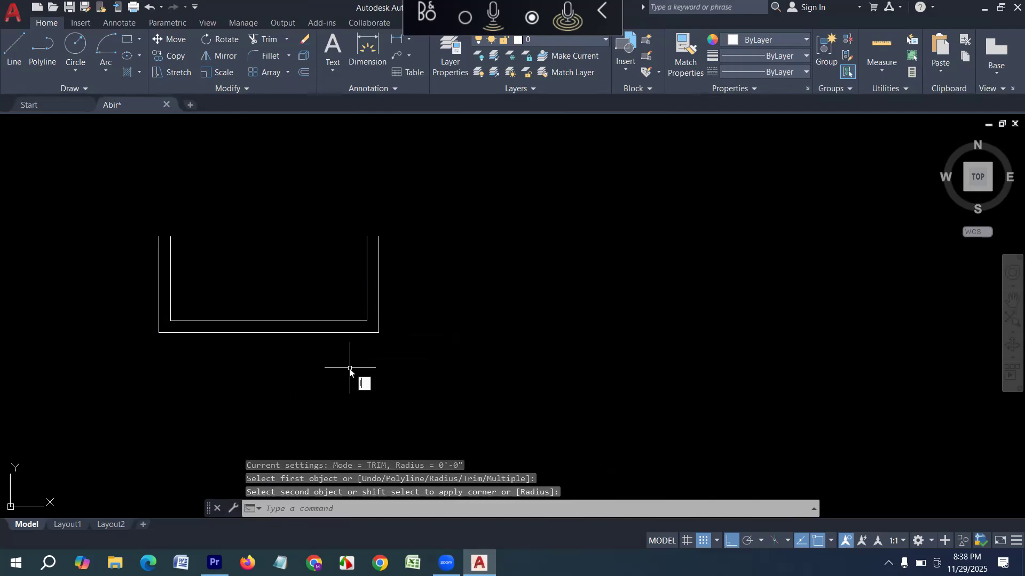
- Close both open upper wall ends of the U-shaped outline with short lines between the inner and outer sides
text(l)
key(Return)
scroll(369, 240, up, 2)
click(368, 234)
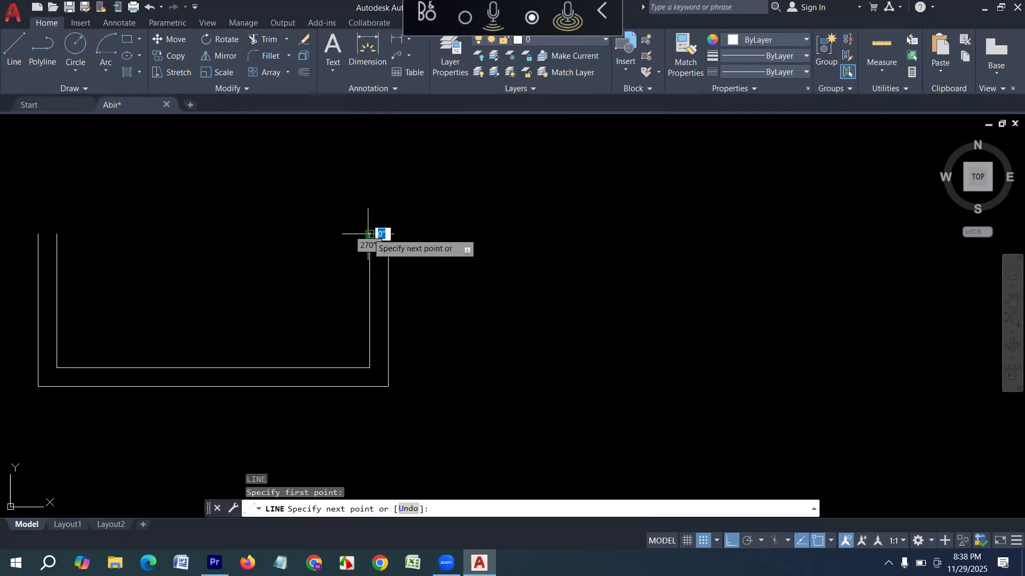
click(388, 234)
key(Return)
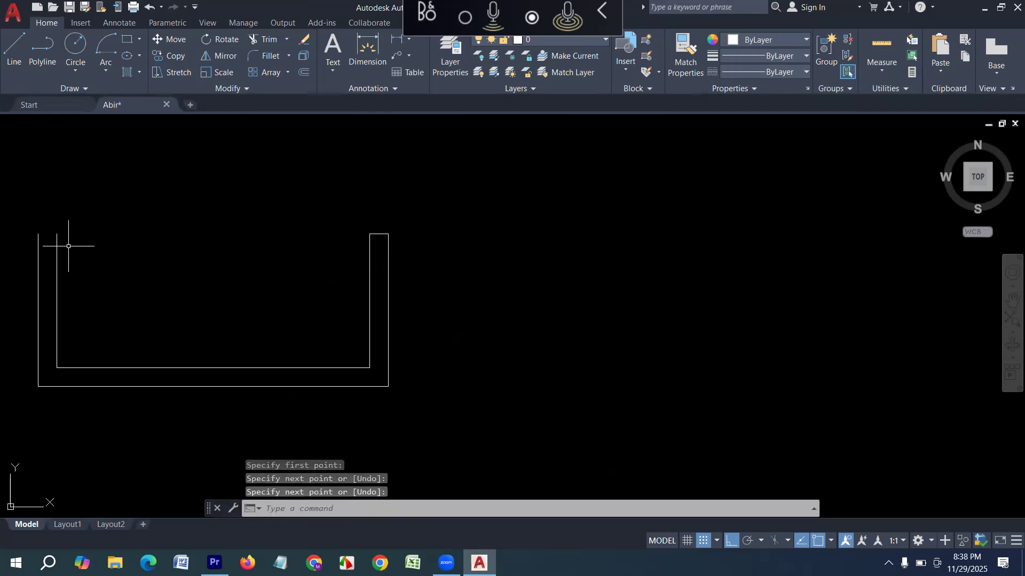
key(Return)
click(38, 234)
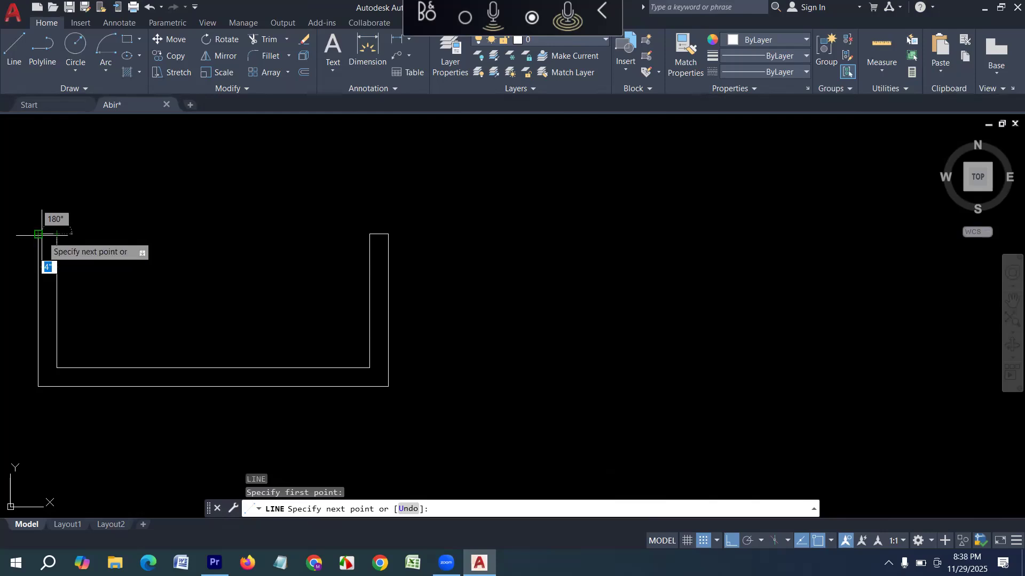
click(57, 234)
key(Return)
scroll(156, 252, down, 2)
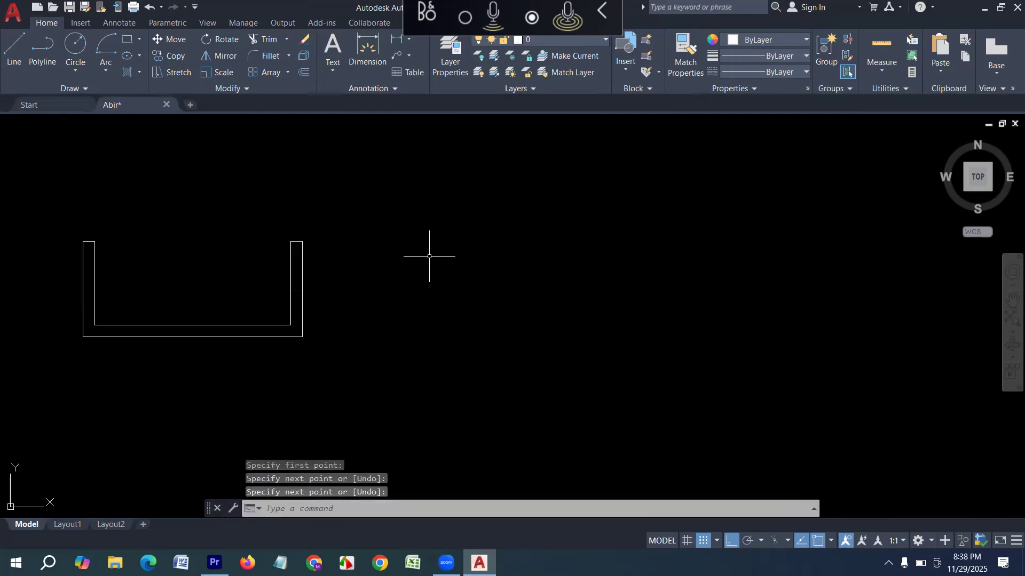
- Draw a 7' horizontal line in empty space to the right of the U-shaped outline
middle_drag(430, 280, 249, 291)
key(Escape)
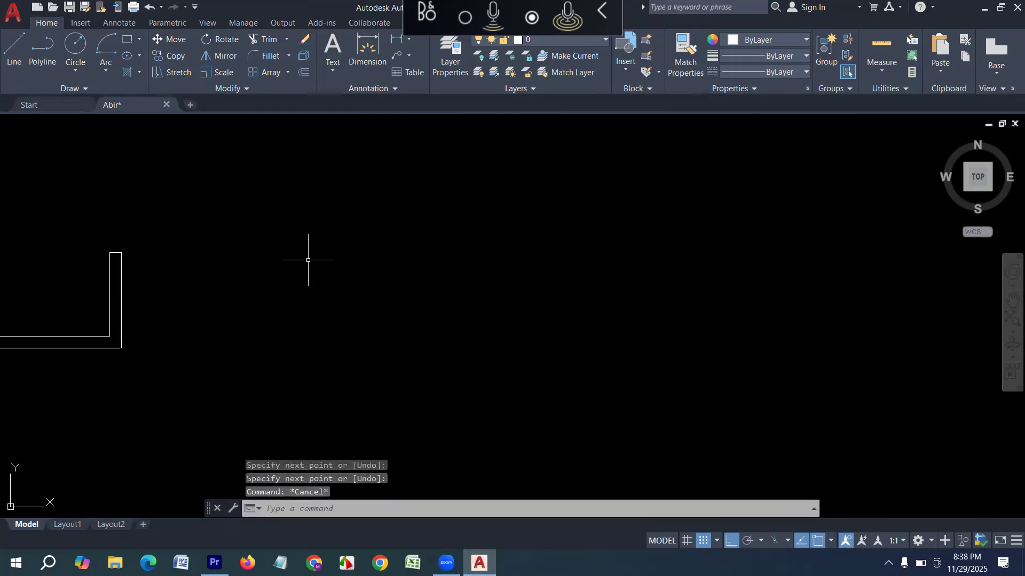
key(Return)
click(295, 264)
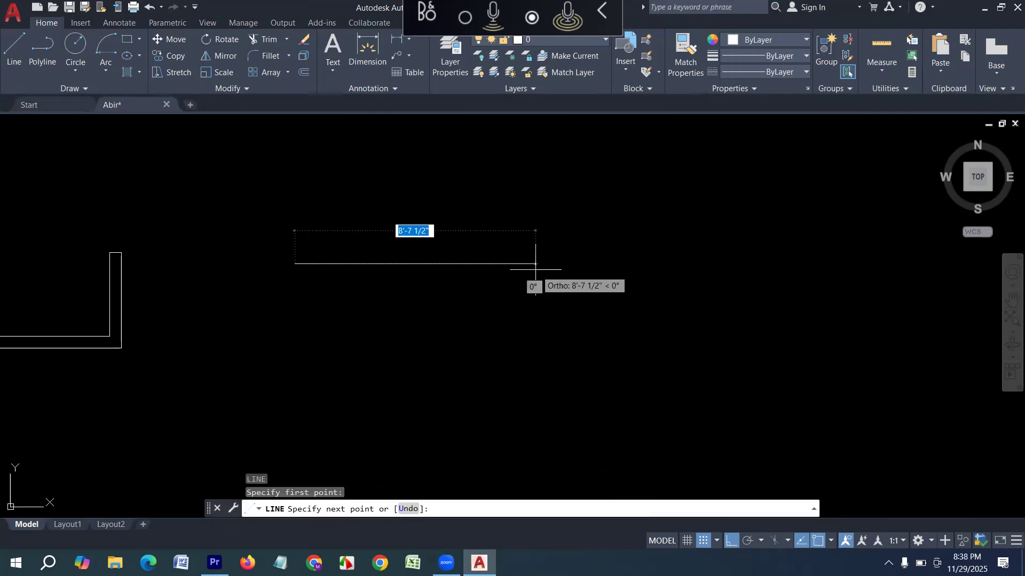
text(7')
key(Return)
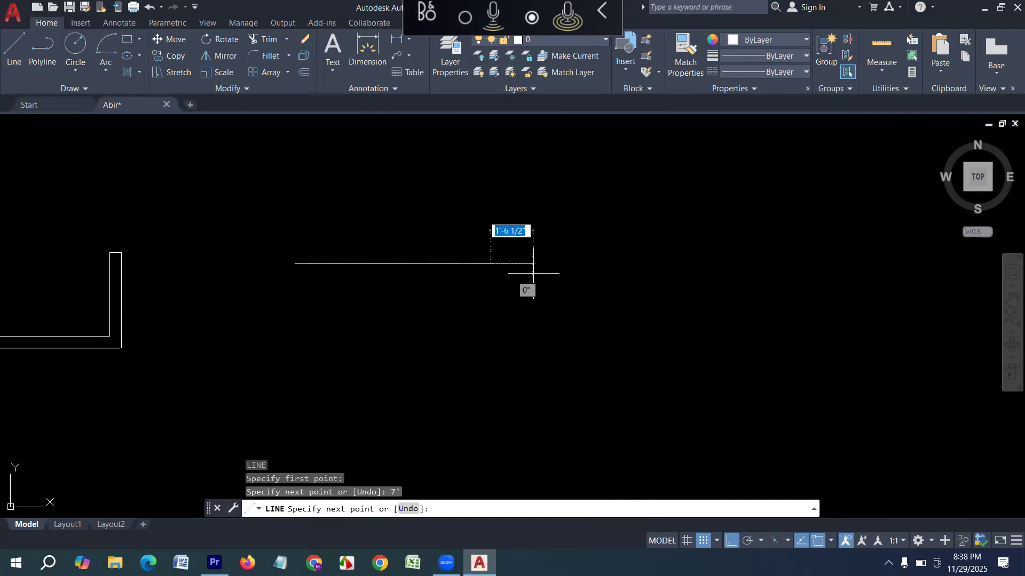
key(Return)
- Draw a 4' vertical line down from the midpoint of the 7' horizontal line
key(Return)
click(392, 264)
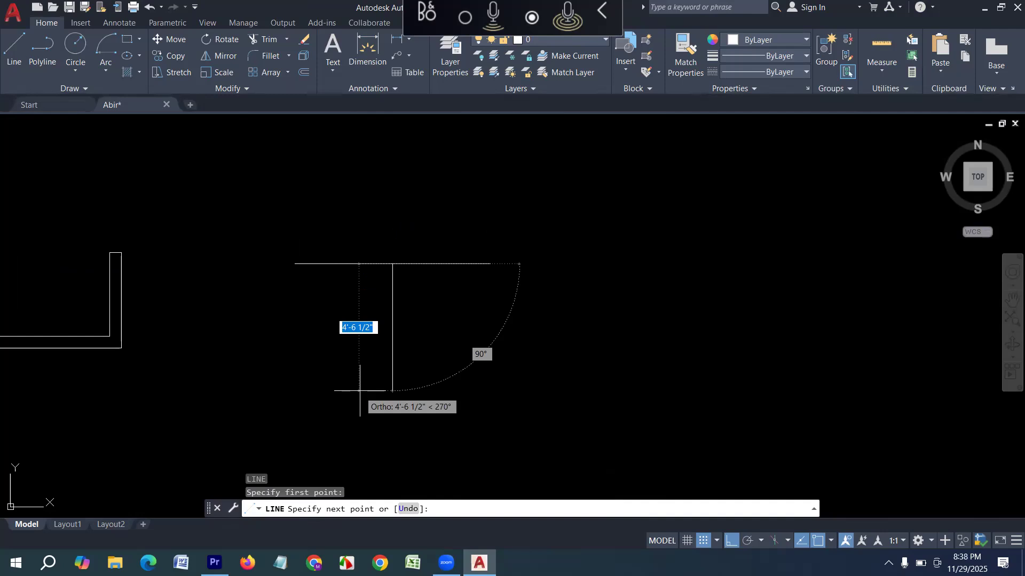
text(4')
key(Return)
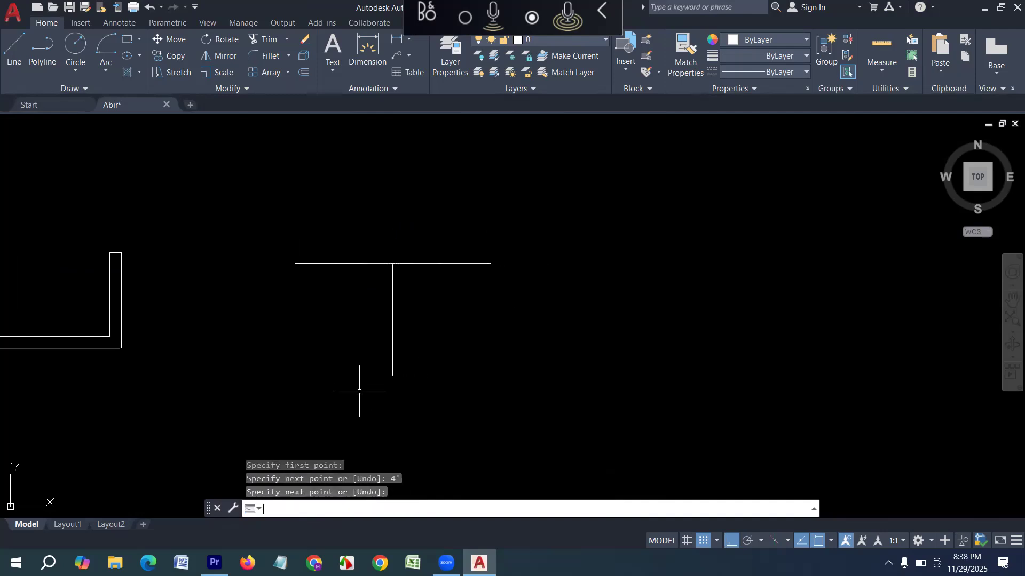
key(Return)
- Draw a three-point arc from one end of the 7' line through the vertical line's lower end to the other end
text(arc)
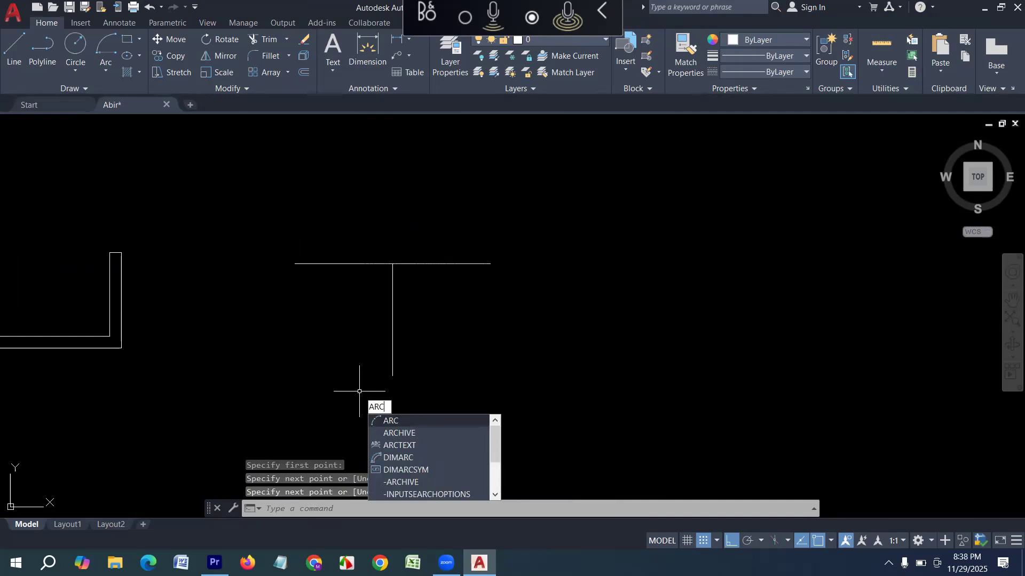
key(Return)
click(294, 263)
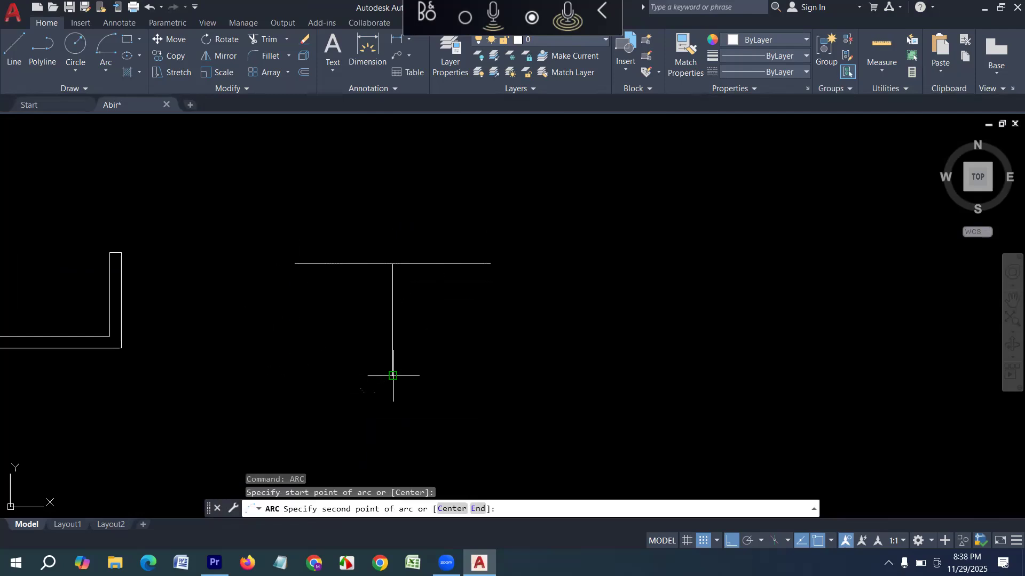
click(393, 374)
click(490, 264)
- Erase the horizontal and vertical construction lines inside the arc
click(435, 293)
click(353, 224)
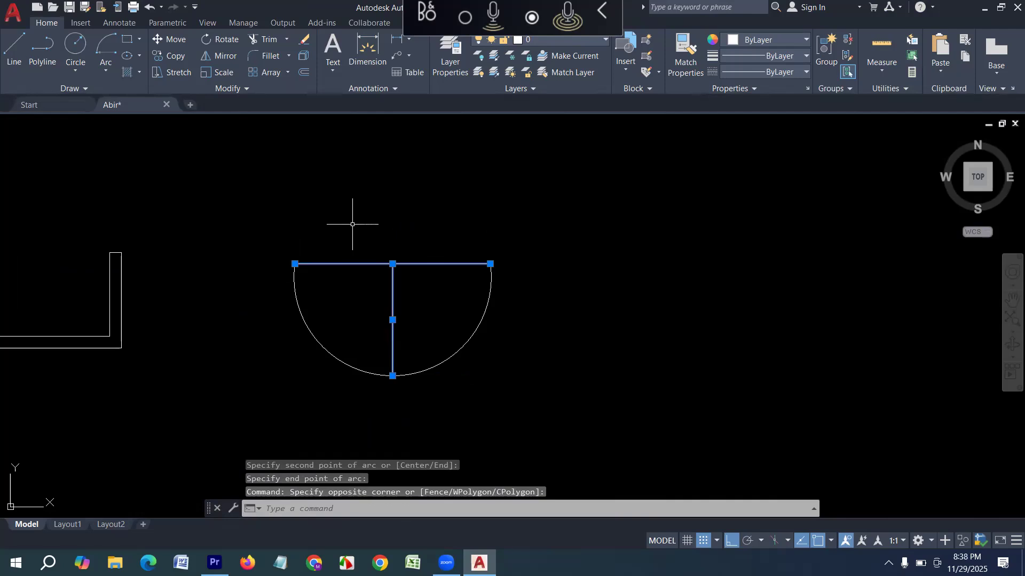
key(Delete)
- Offset the arc 3" outward
key(Return)
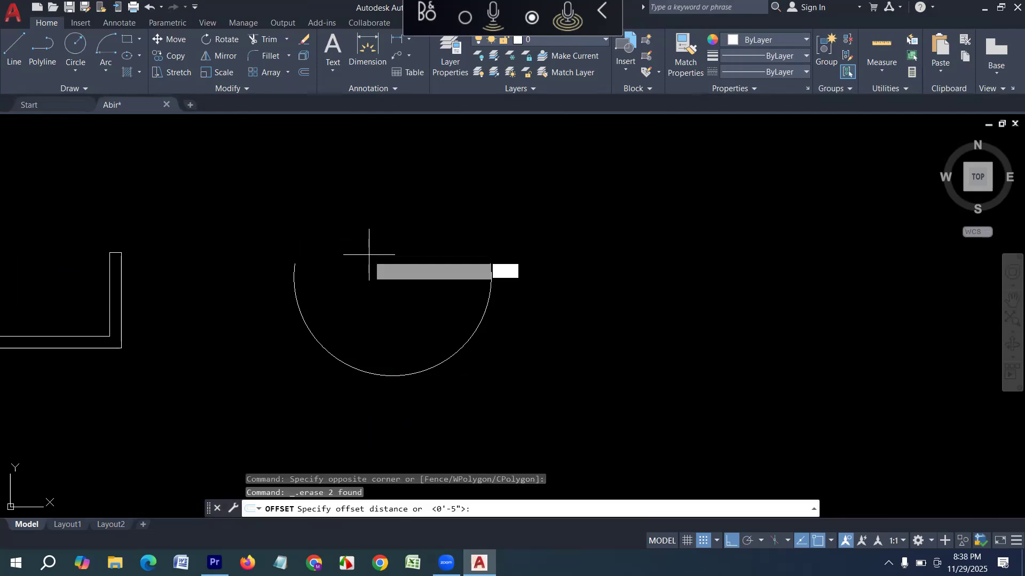
text(3)
key(Return)
click(370, 373)
click(330, 395)
key(Escape)
key(Escape)
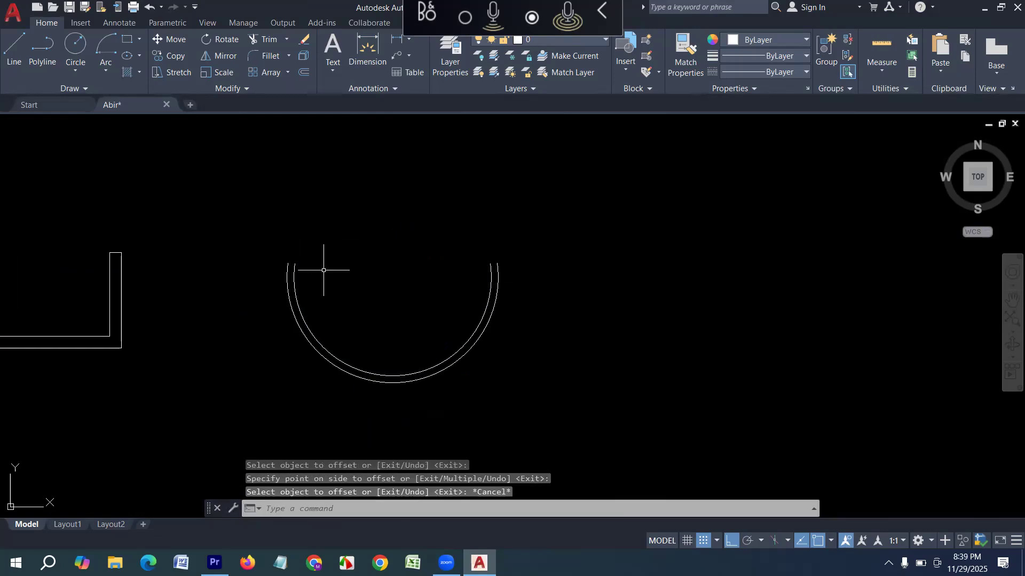
- Draw a horizontal line from the inner arc's left end outward past the outer arc
text(l)
key(Return)
scroll(320, 270, up, 4)
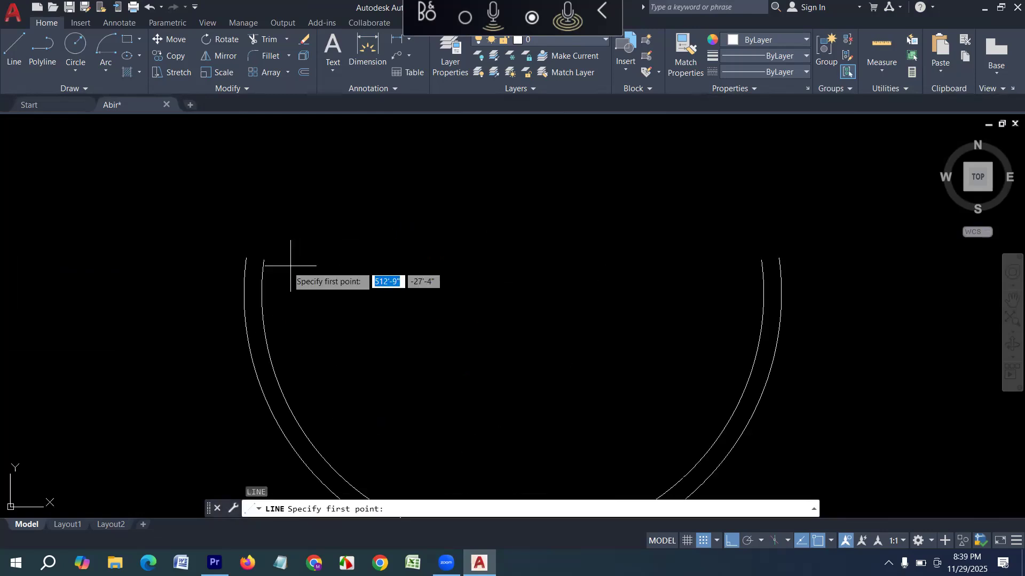
click(270, 259)
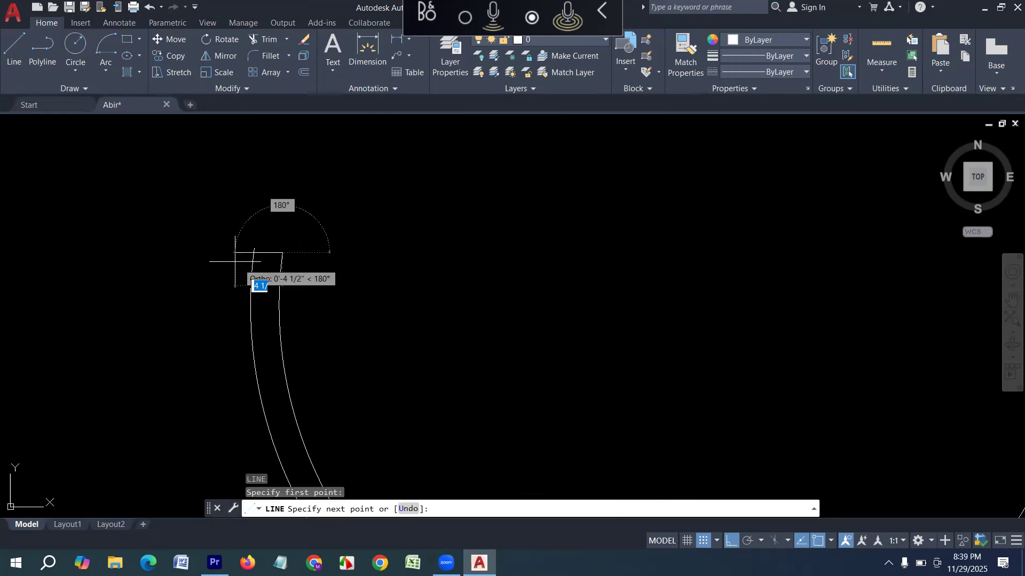
click(216, 260)
key(Return)
- Draw a horizontal line from the inner arc's right end outward past the outer arc
scroll(335, 260, down, 2)
scroll(469, 245, up, 3)
text(l)
key(Return)
click(472, 247)
click(592, 244)
key(Return)
- Trim the overhanging horizontal lines and the outer arc's protruding tips at both ends of the curved wall
scroll(512, 260, up, 2)
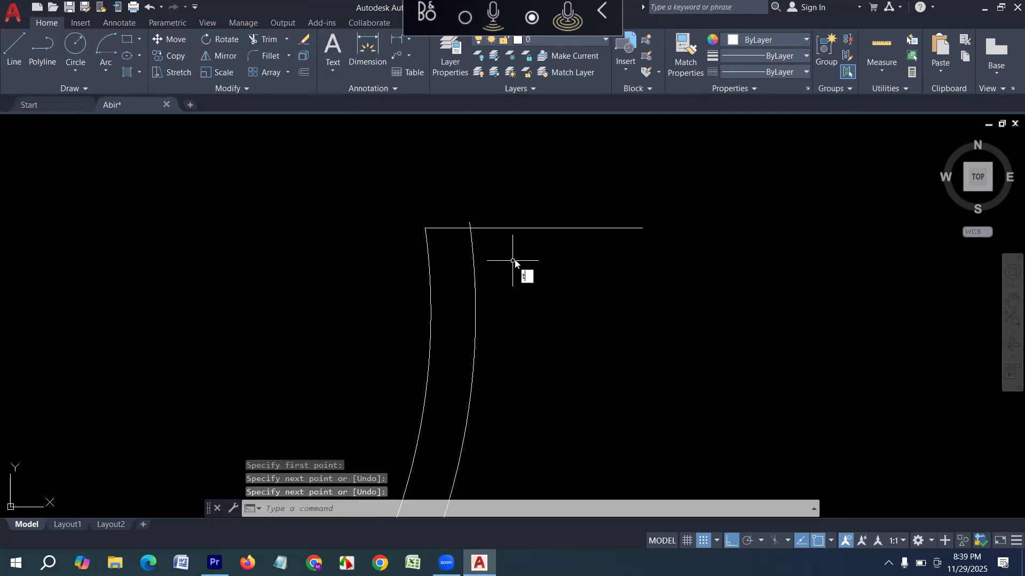
key(Return)
drag(542, 258, 491, 200)
scroll(483, 201, up, 3)
drag(460, 257, 419, 259)
scroll(377, 244, down, 5)
scroll(251, 240, up, 3)
click(250, 256)
scroll(282, 258, up, 5)
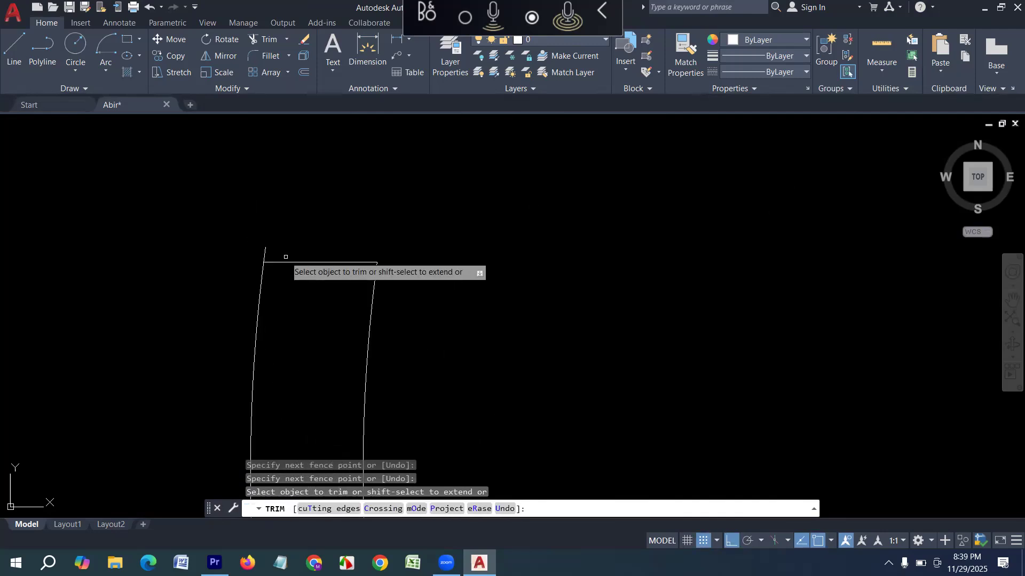
drag(283, 256, 219, 246)
scroll(300, 181, down, 5)
scroll(305, 203, down, 1)
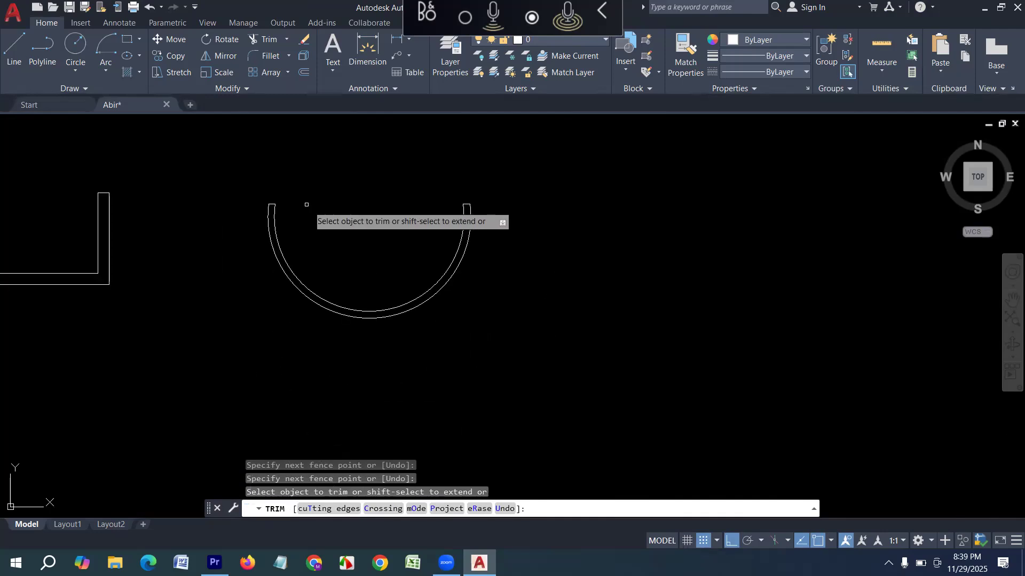
key(Escape)
- Draw a U-shaped outline with 3' vertical sides and an 8' base in empty space beyond the curved wall
scroll(341, 271, down, 5)
scroll(315, 278, up, 2)
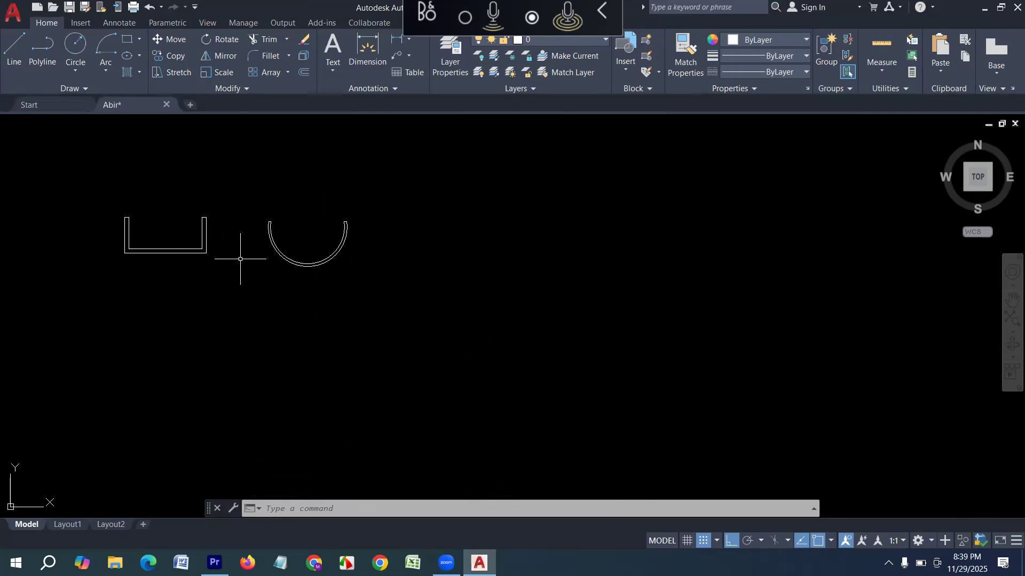
middle_drag(315, 304, 186, 332)
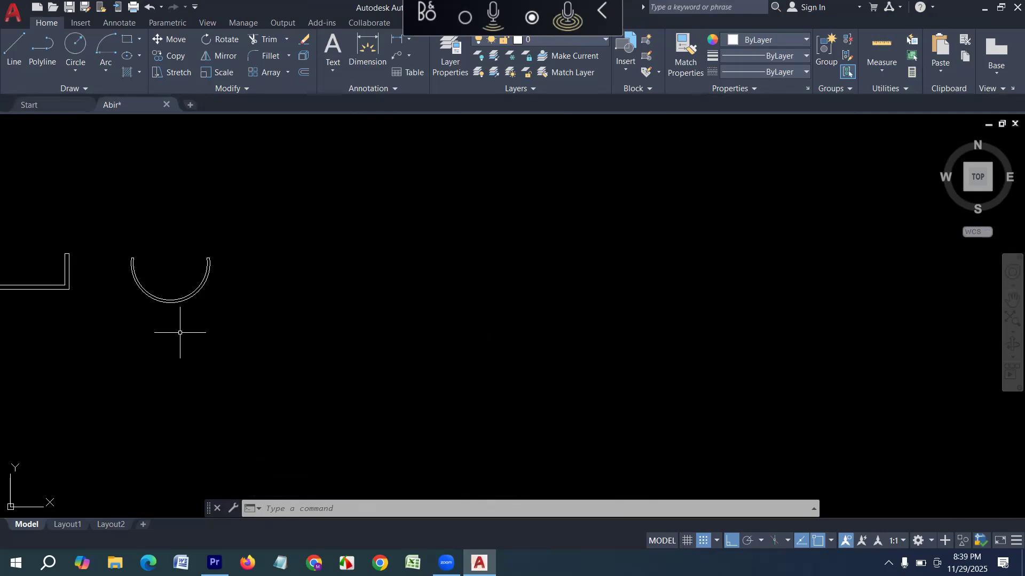
text(l)
key(Return)
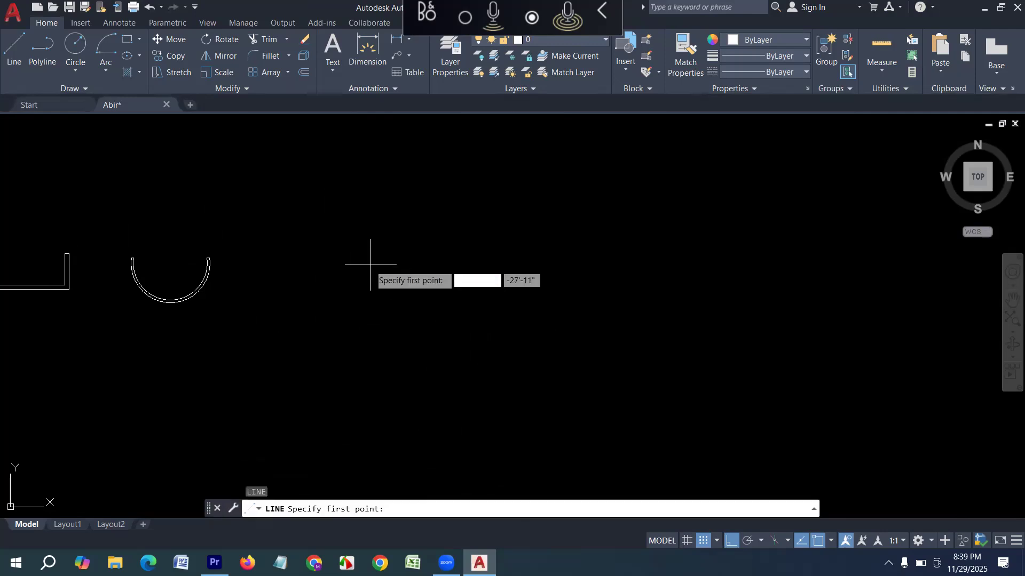
click(357, 260)
text(2)
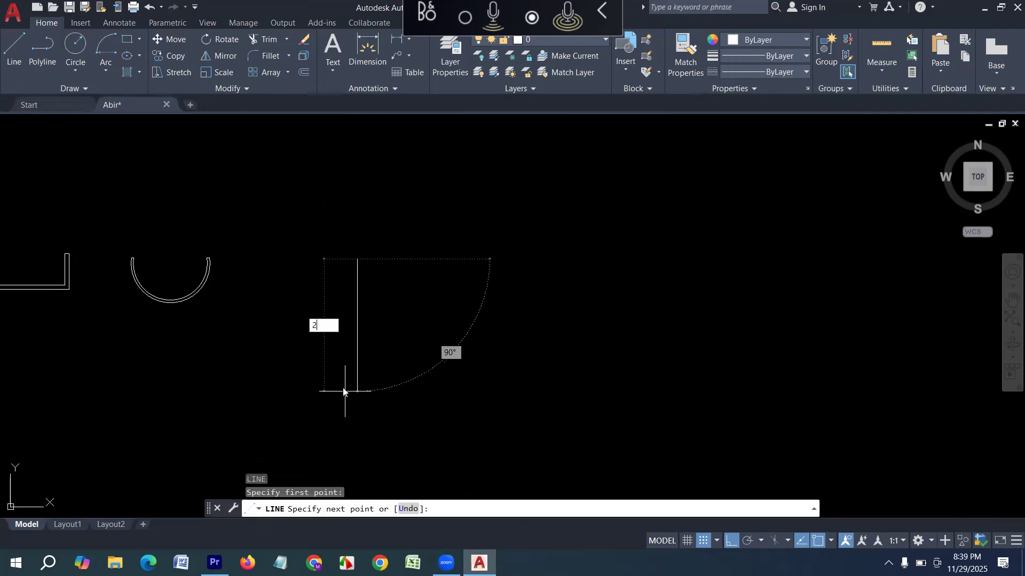
text(')
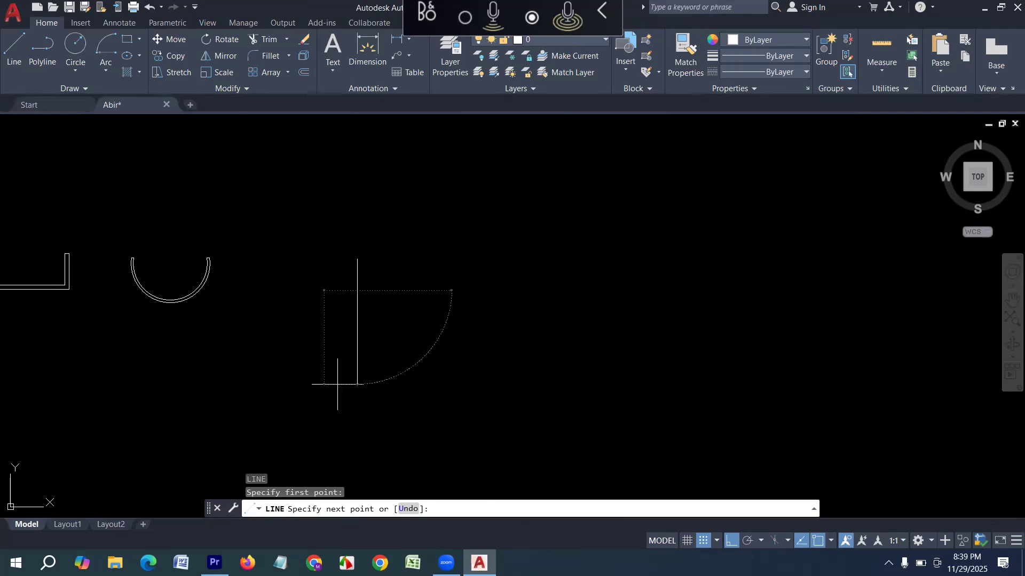
key(Return)
text(8')
key(Return)
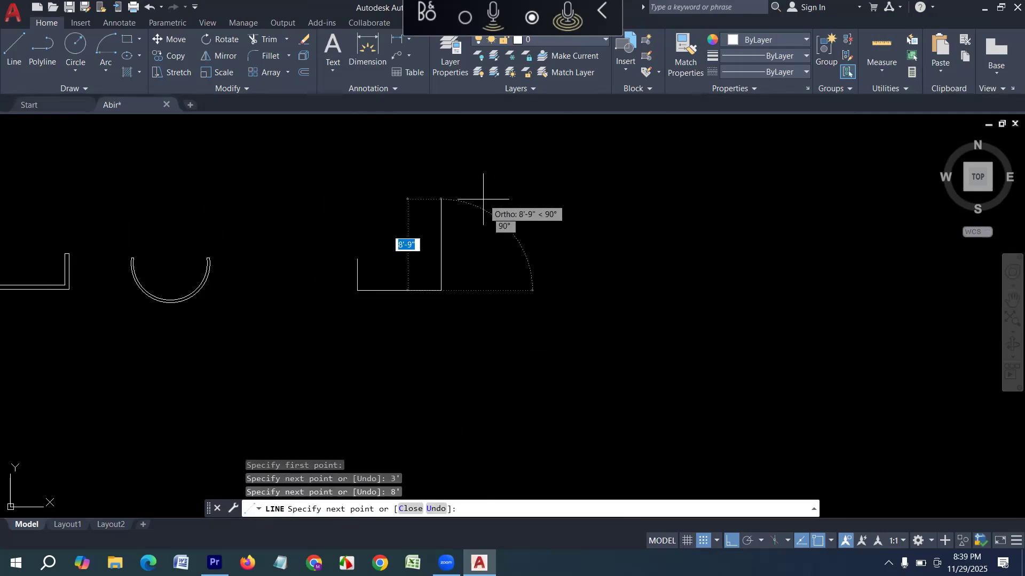
text(3')
key(Return)
key(Return)
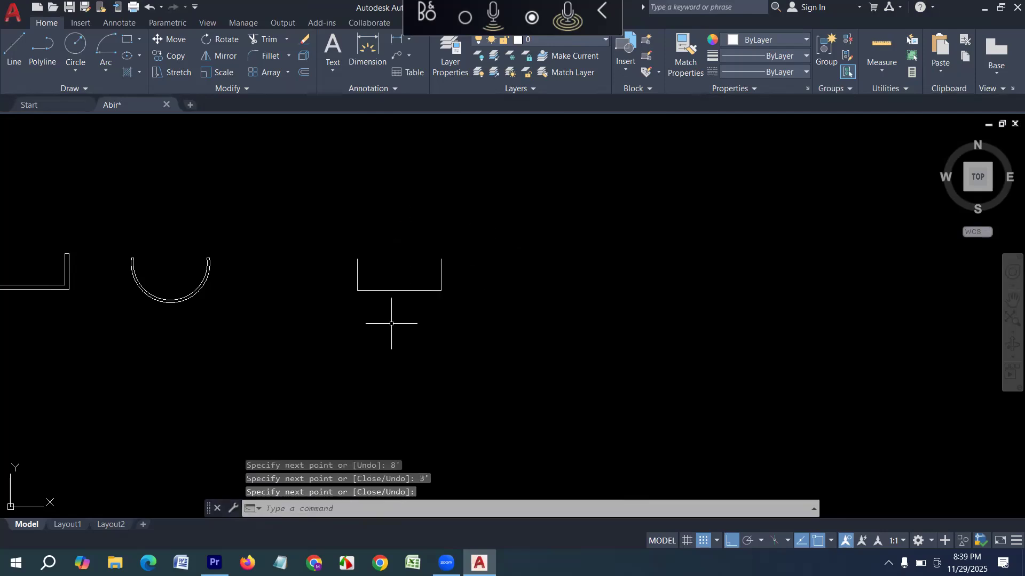
- Erase the 8' base line of the new U-shaped outline, keeping both vertical sides
scroll(393, 297, up, 2)
key(Return)
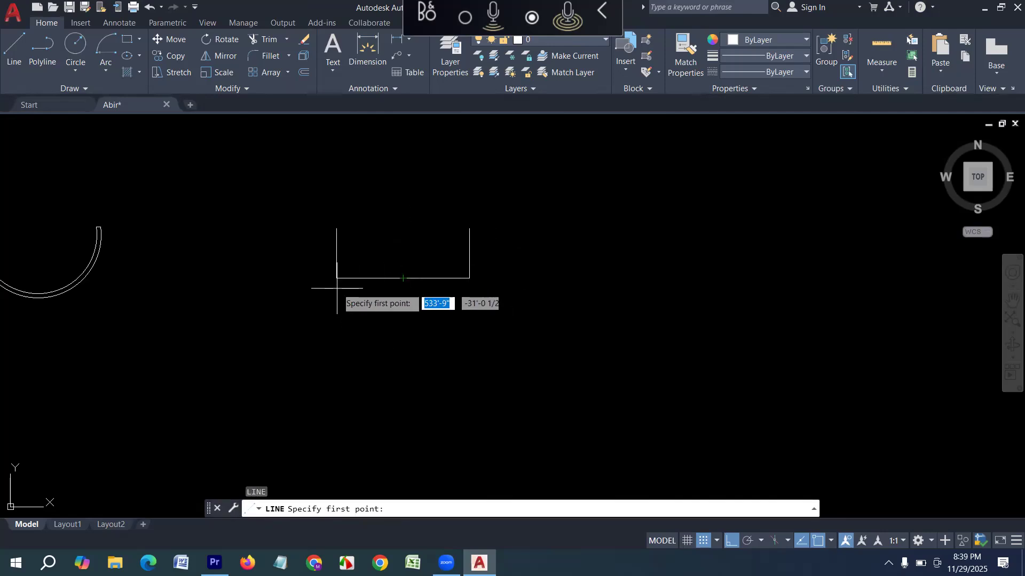
key(Escape)
click(421, 288)
click(394, 269)
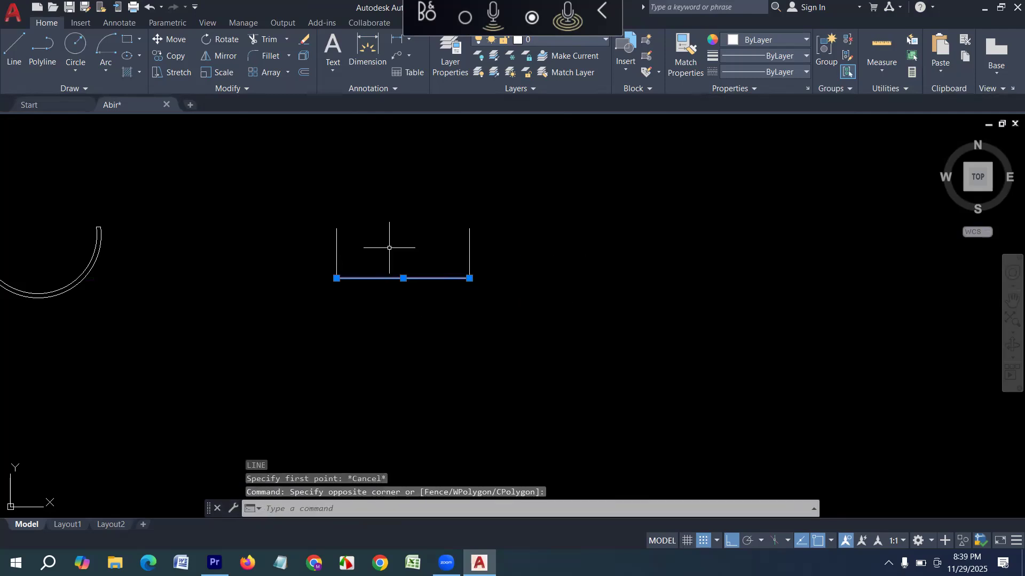
key(Delete)
- Draw a 2' horizontal line inward from the lower end of each vertical side
key(Return)
scroll(345, 283, up, 2)
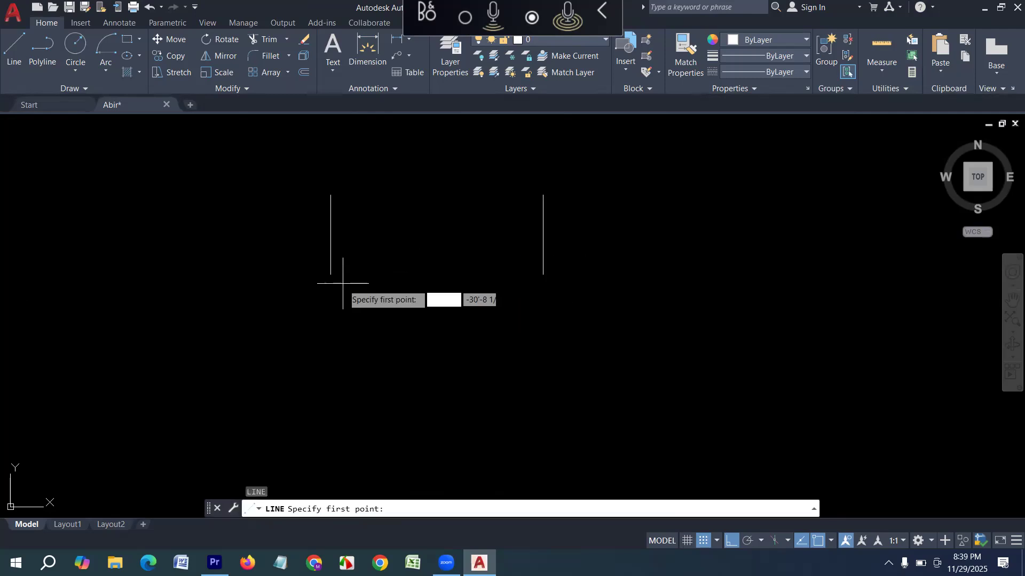
click(331, 275)
text(2)
key(Return)
key(Return)
key(Return)
click(543, 275)
text(2')
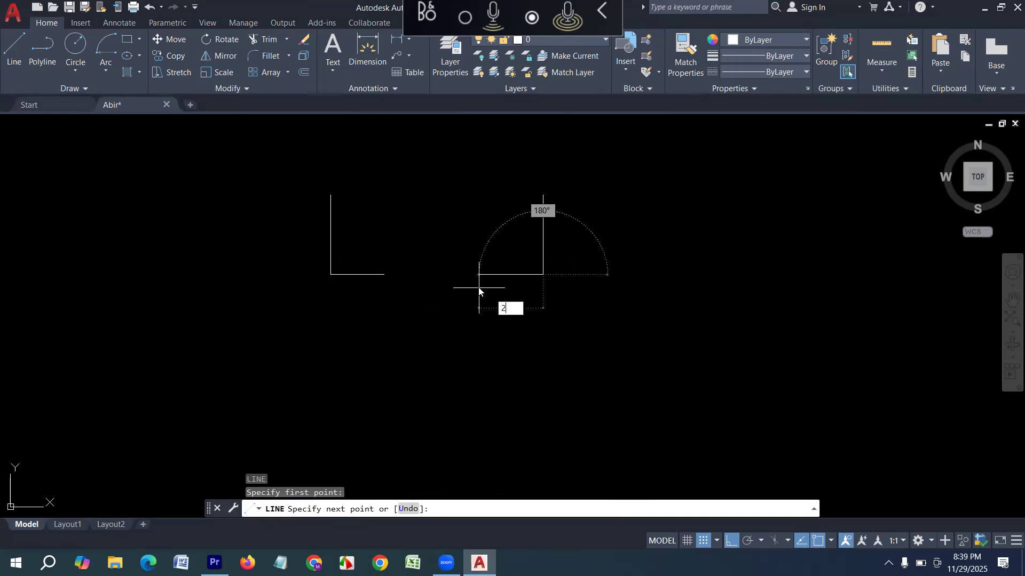
key(Return)
key(Return)
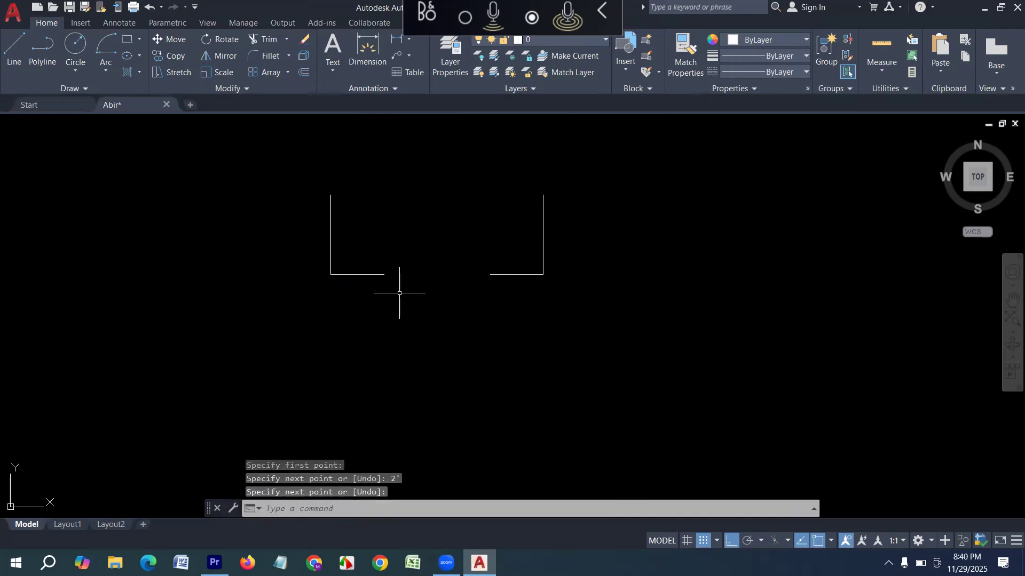
- Move the right-hand L-shaped pair of lines 3' horizontally to the right to widen the gap
scroll(317, 301, down, 2)
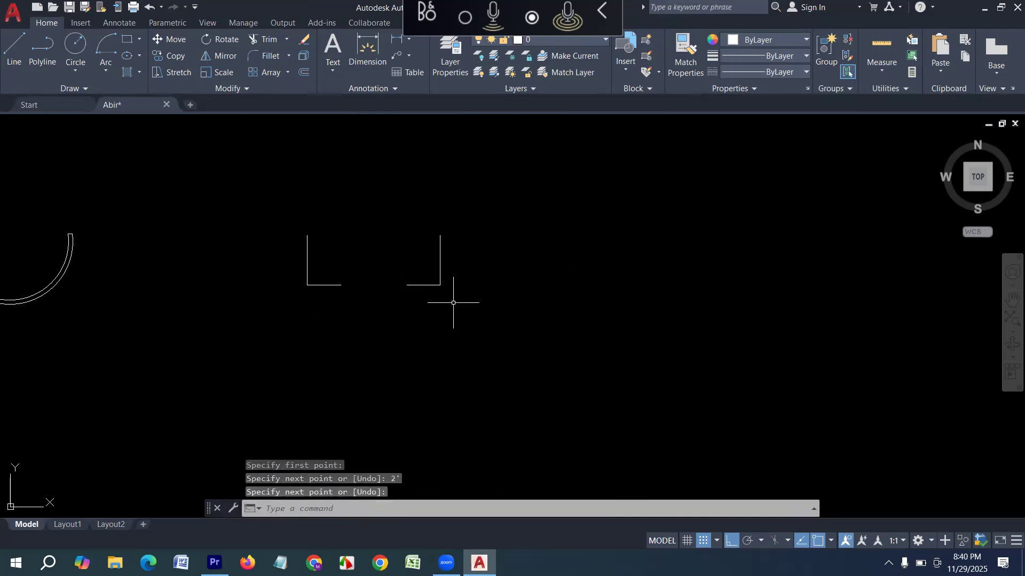
scroll(457, 297, up, 2)
click(468, 323)
click(359, 206)
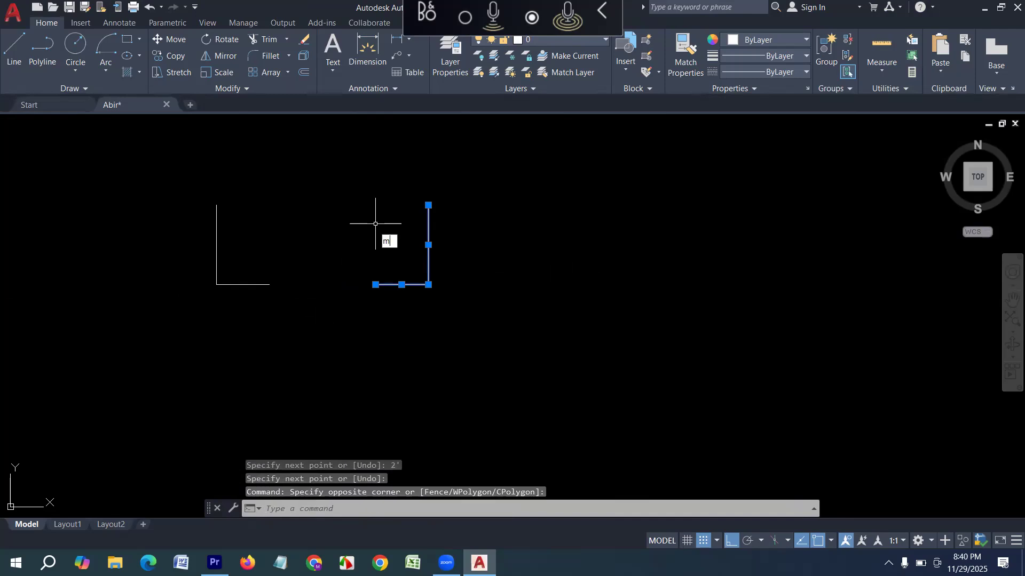
text(m)
key(Return)
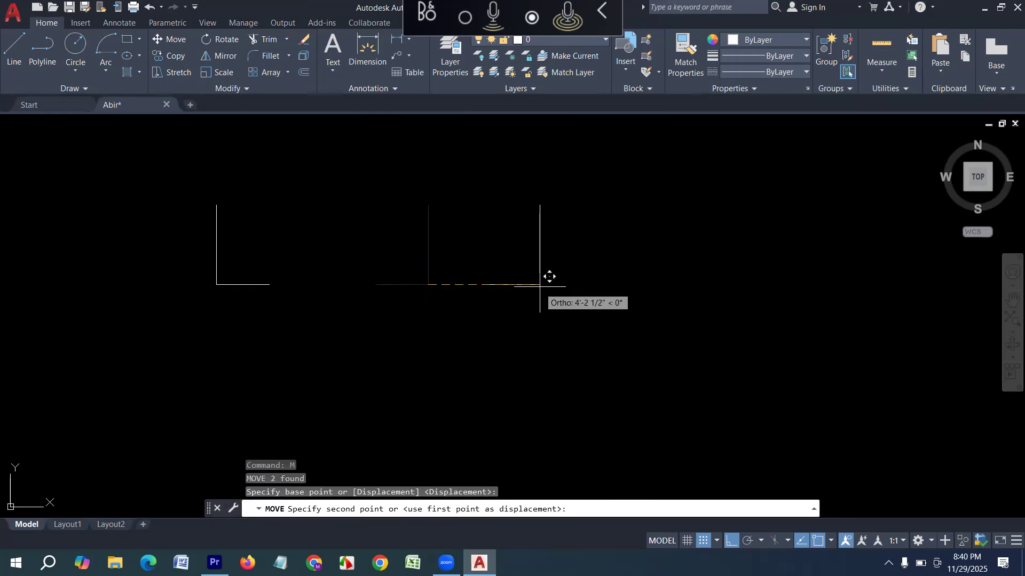
text(3')
key(Return)
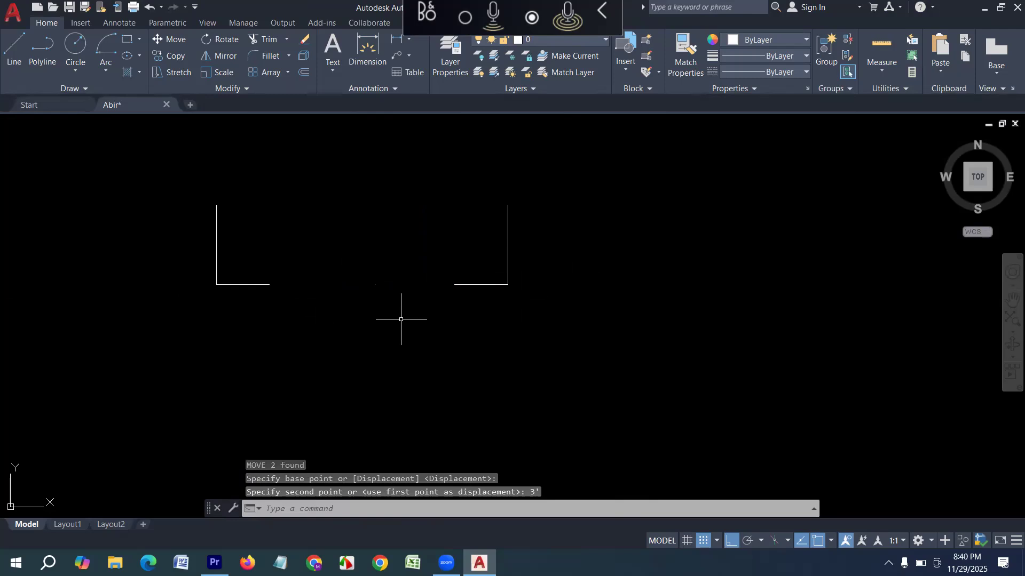
- Draw a horizontal construction line bridging the gap between the free ends of the two inward returns
key(Escape)
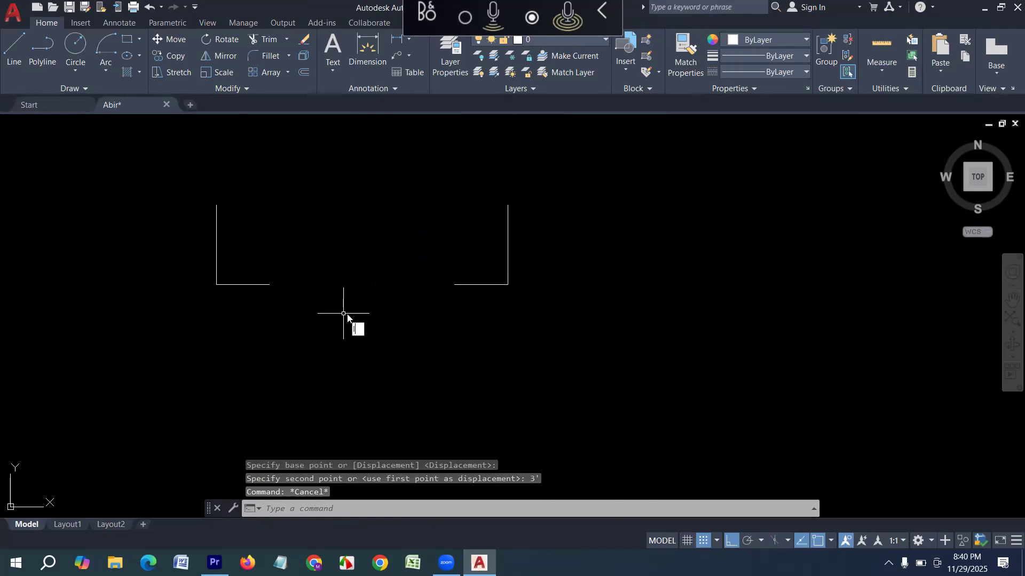
key(Escape)
text(l)
key(Return)
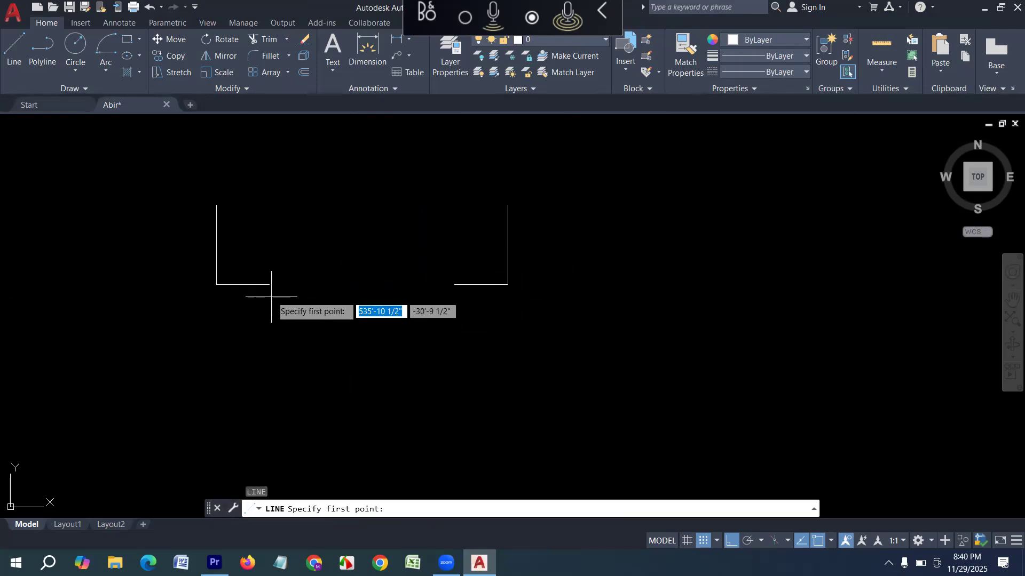
click(270, 284)
click(455, 285)
key(Return)
- Draw a 3' vertical line downward from the midpoint of the bridging line
key(Return)
click(362, 284)
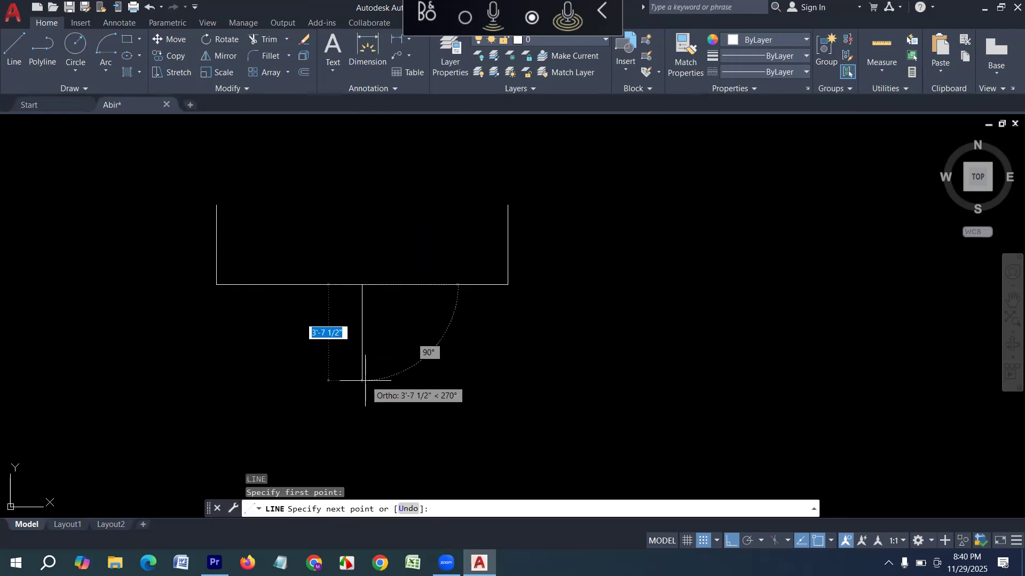
text(3')
key(Return)
key(Return)
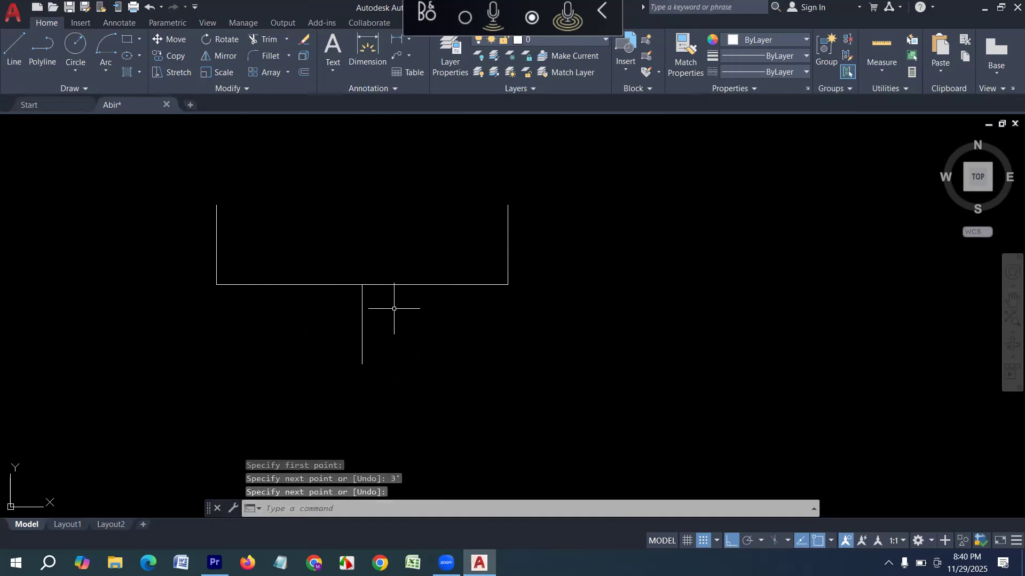
- Erase the horizontal bridging line between the two returns, keeping the 3' vertical line
click(394, 305)
click(384, 249)
key(Delete)
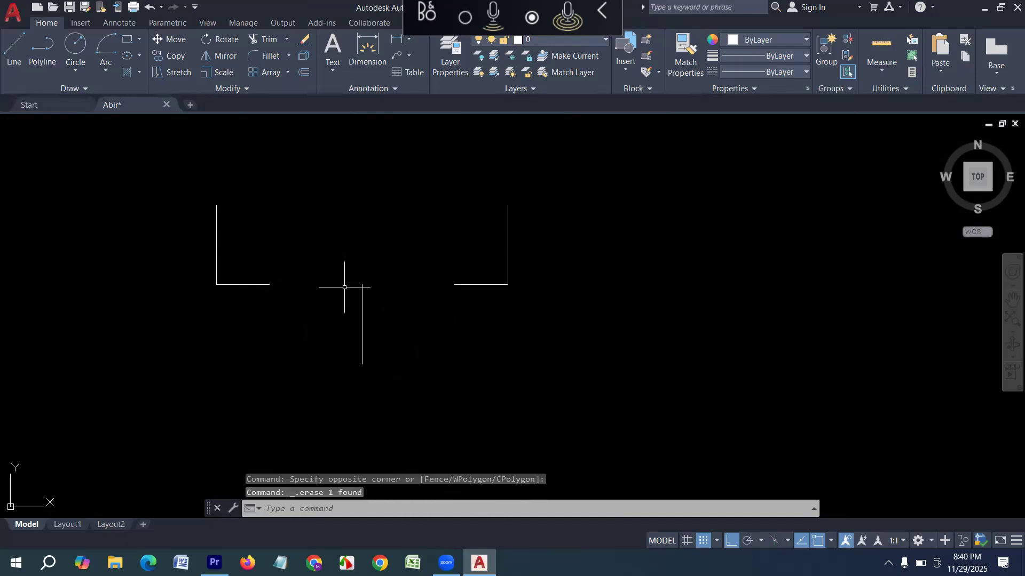
- Draw a three-point arc from the left return's end through the lower end of the 3' line to the right return's end
text(ar)
key(Return)
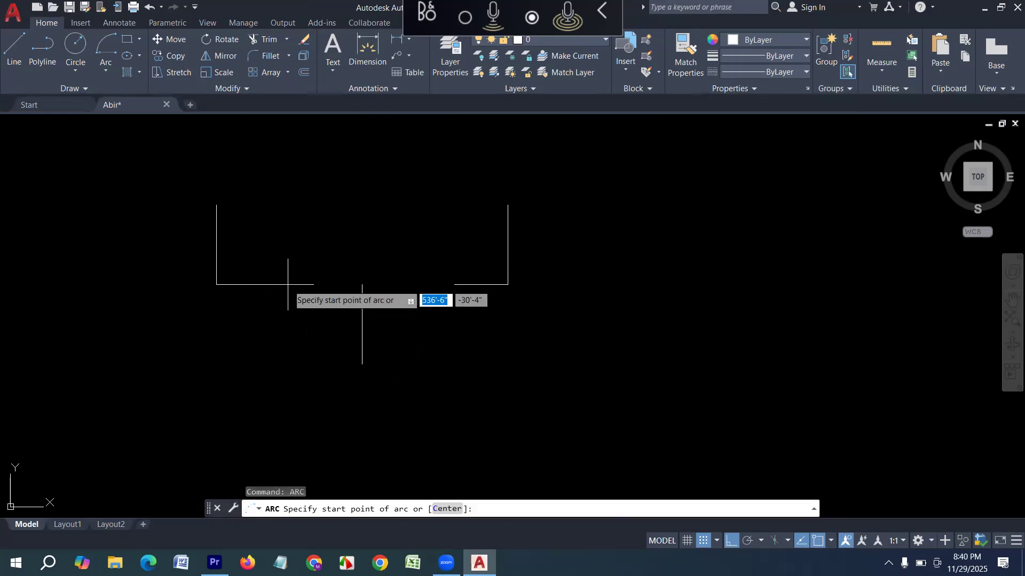
click(269, 285)
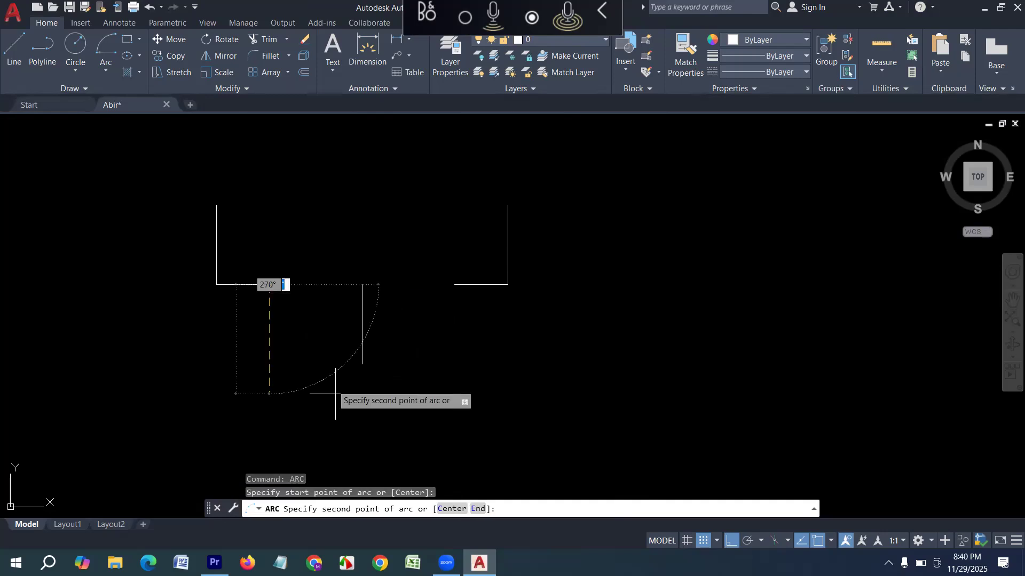
click(362, 364)
click(454, 284)
- Erase the 3' vertical guide line inside the arc
click(369, 311)
click(340, 293)
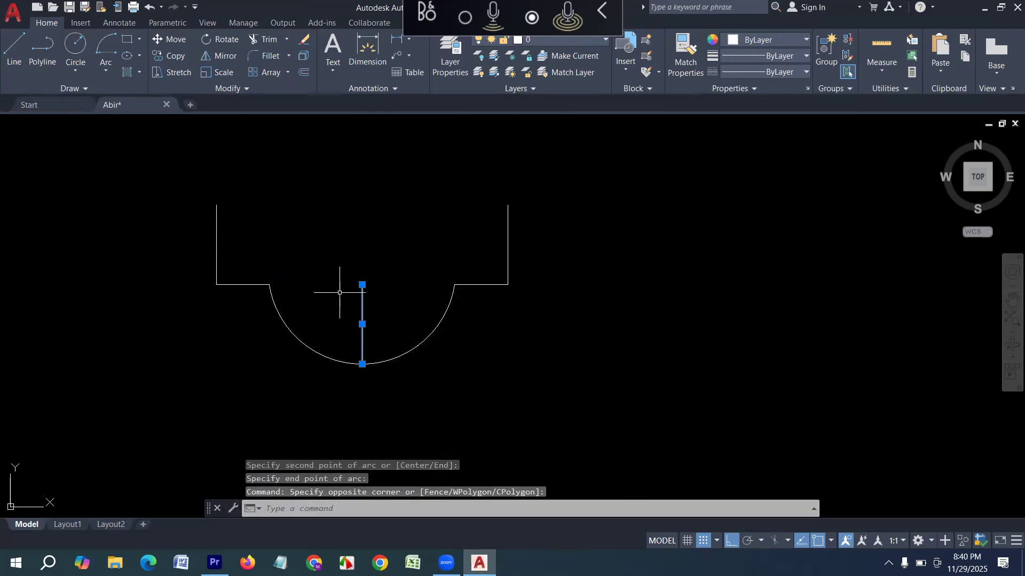
key(Delete)
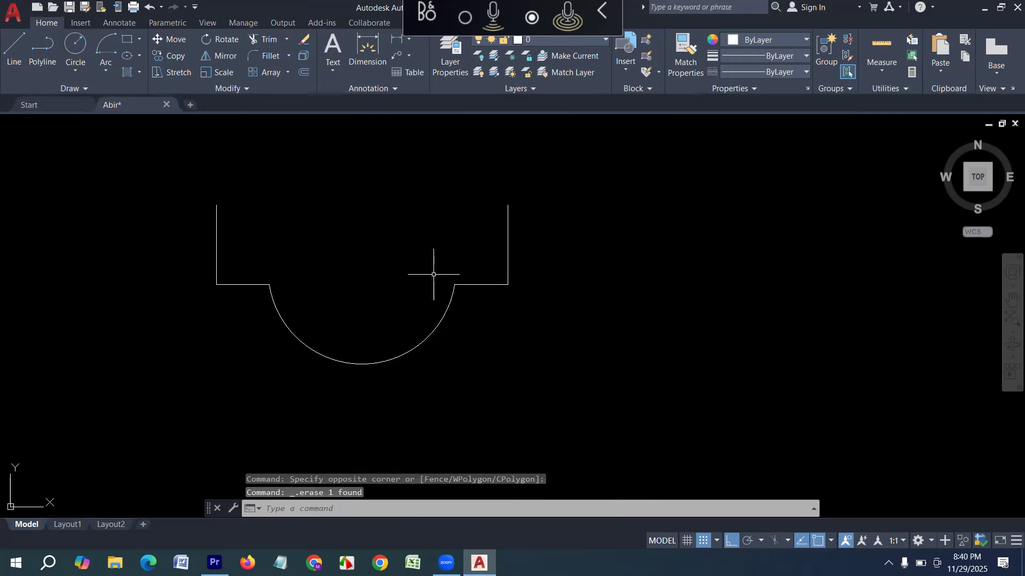
- Offset the arc, the right-hand return and the right-hand vertical side outward by 5"
text(o)
key(Return)
text(5)
key(Return)
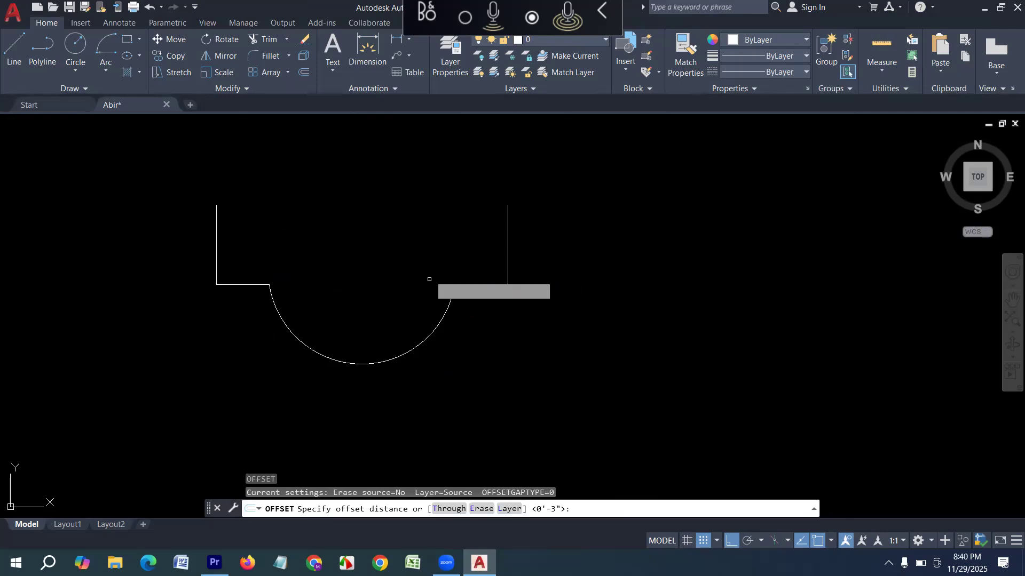
click(402, 355)
click(421, 395)
click(480, 285)
click(499, 328)
click(510, 263)
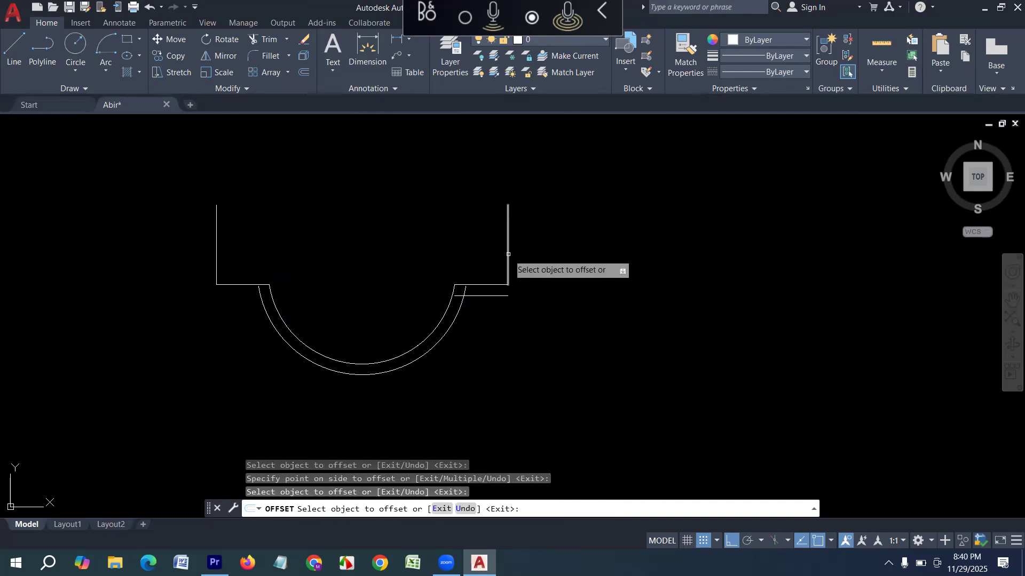
click(508, 254)
click(525, 257)
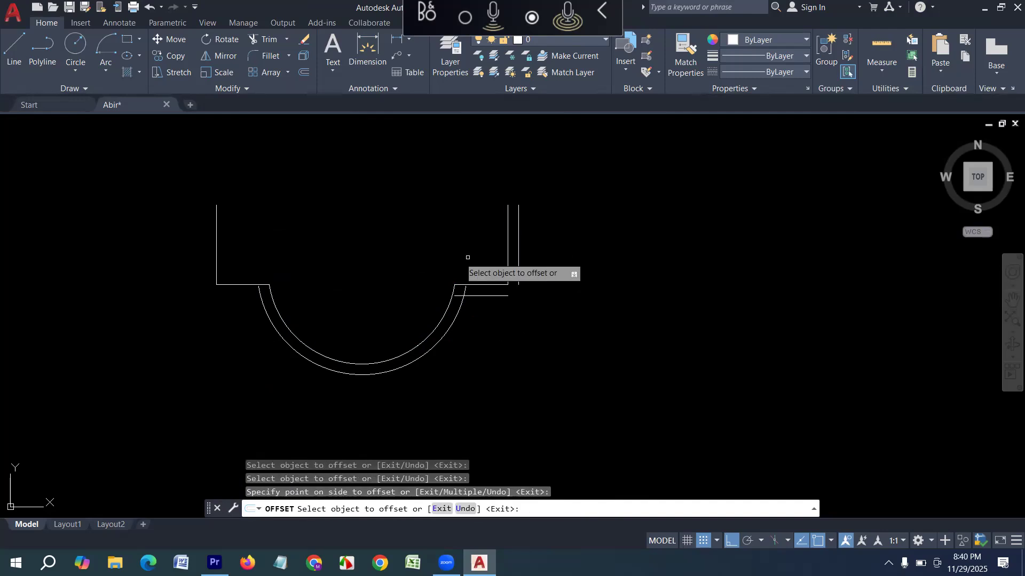
- Offset the left-hand return and the left-hand vertical side outward by the same 5" distance
click(238, 284)
click(240, 307)
click(216, 250)
click(160, 259)
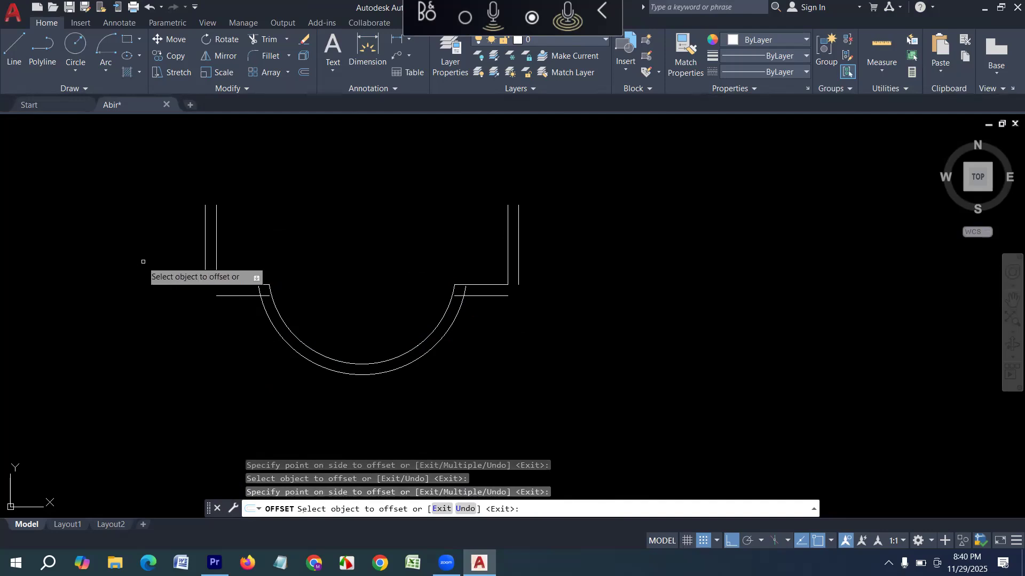
key(Escape)
key(Escape)
key(Escape)
- Trim the overlapping ends where the outer arc crosses the offset right-hand return
scroll(483, 299, up, 4)
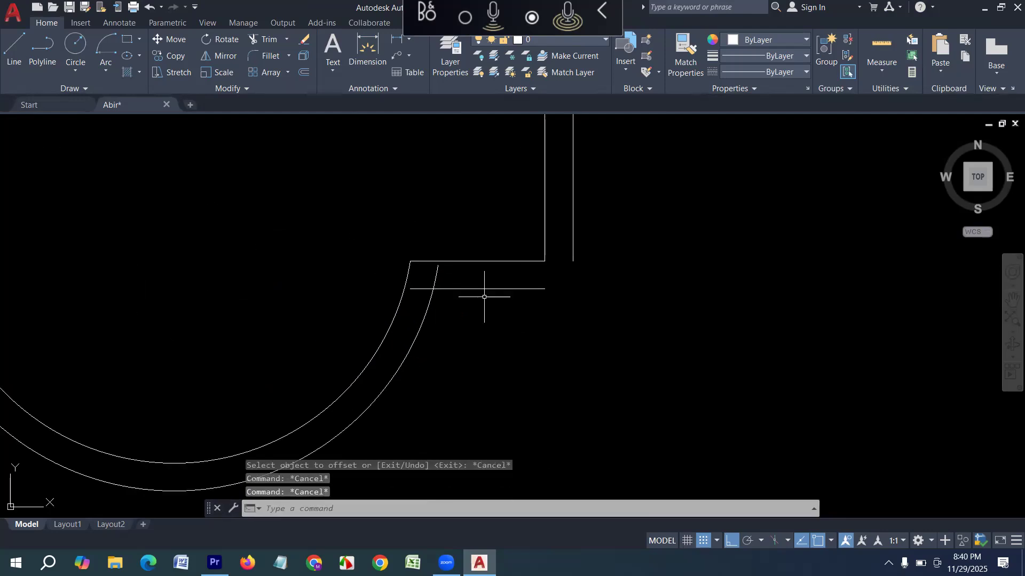
key(Return)
scroll(426, 289, up, 2)
click(406, 299)
click(463, 275)
key(Return)
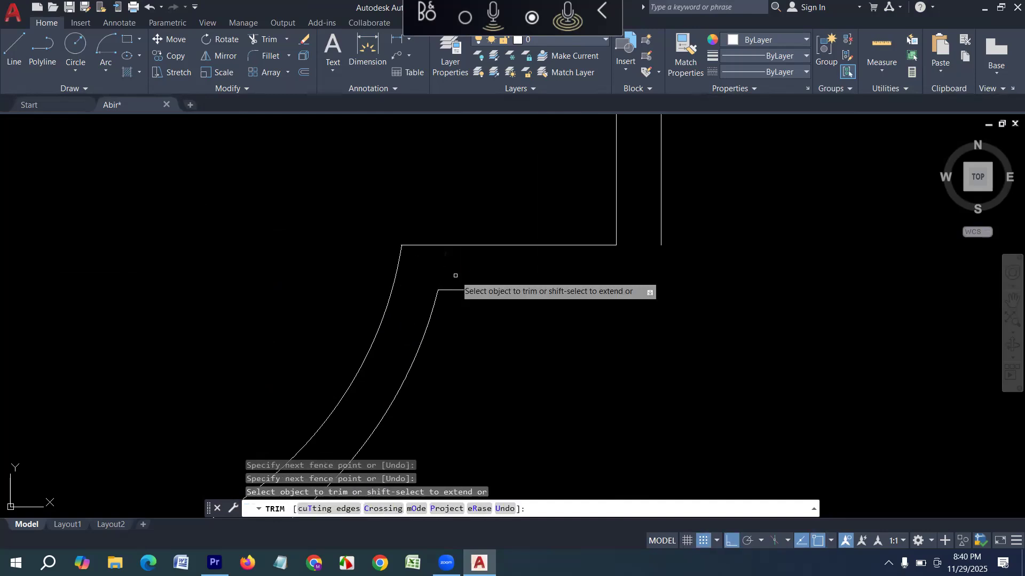
- Trim the overlapping ends where the outer arc crosses the offset left-hand return
scroll(457, 287, down, 5)
scroll(443, 302, up, 3)
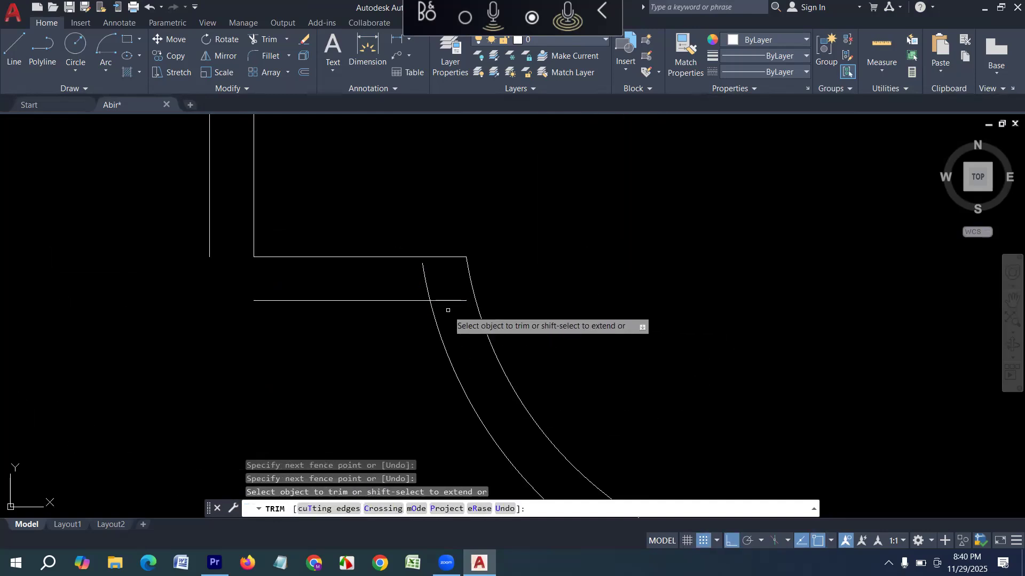
click(433, 285)
click(407, 286)
scroll(222, 321, down, 5)
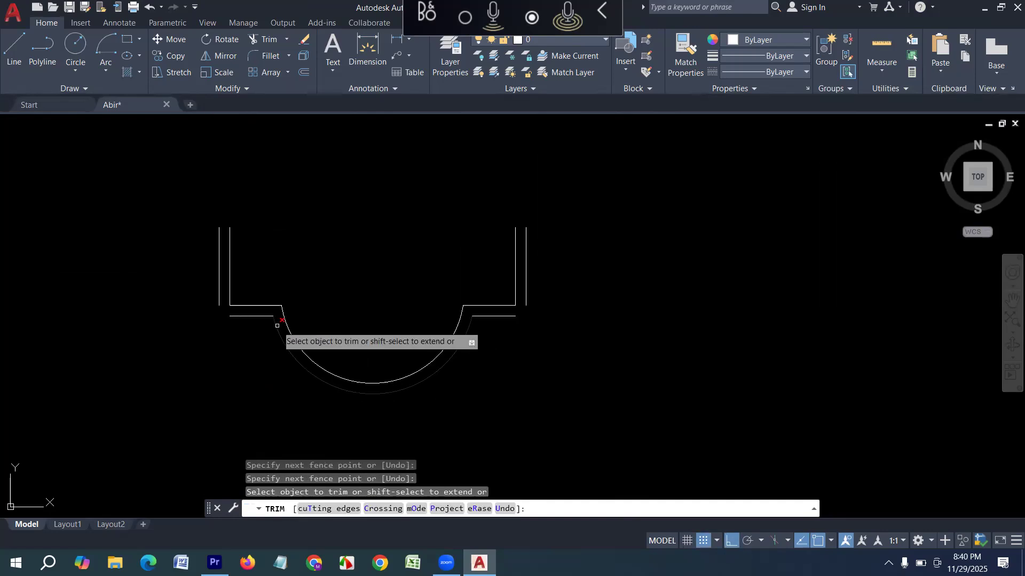
key(Escape)
key(Escape)
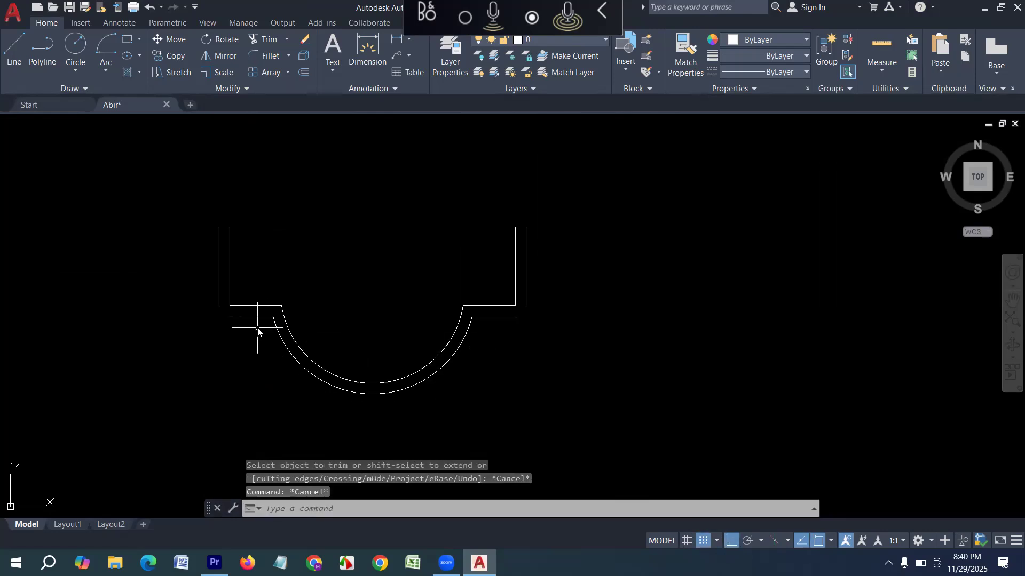
- Fillet the outer offset lines with a zero radius to form sharp corners at both lower outside corners
text(f)
key(Return)
scroll(202, 301, up, 2)
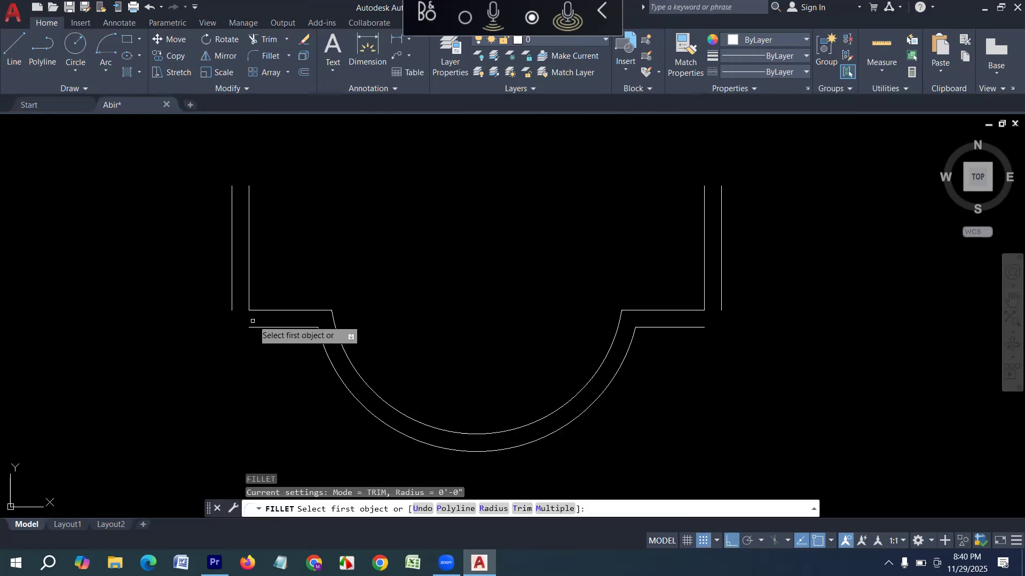
click(254, 328)
click(233, 291)
scroll(195, 321, down, 2)
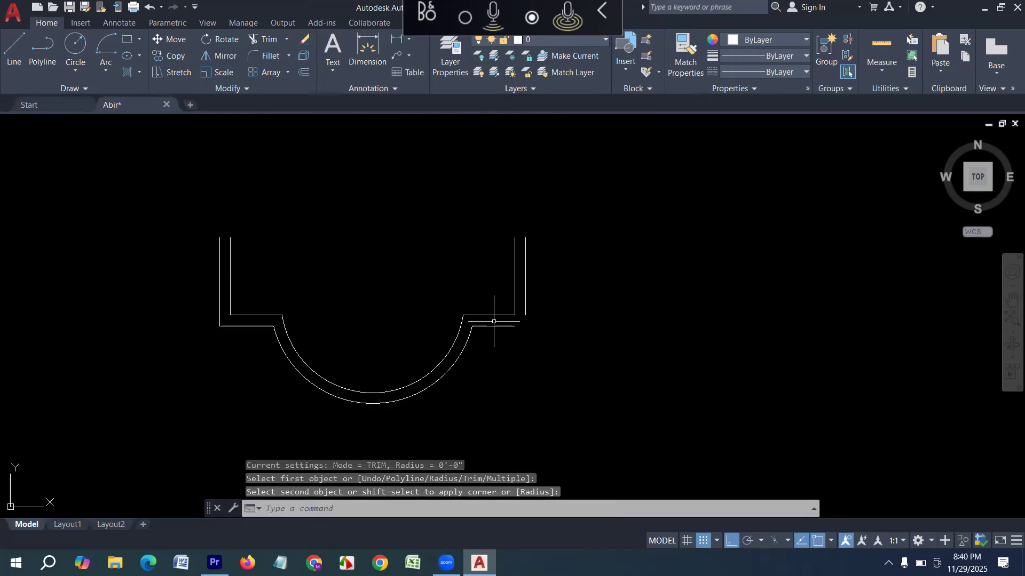
key(Return)
click(499, 327)
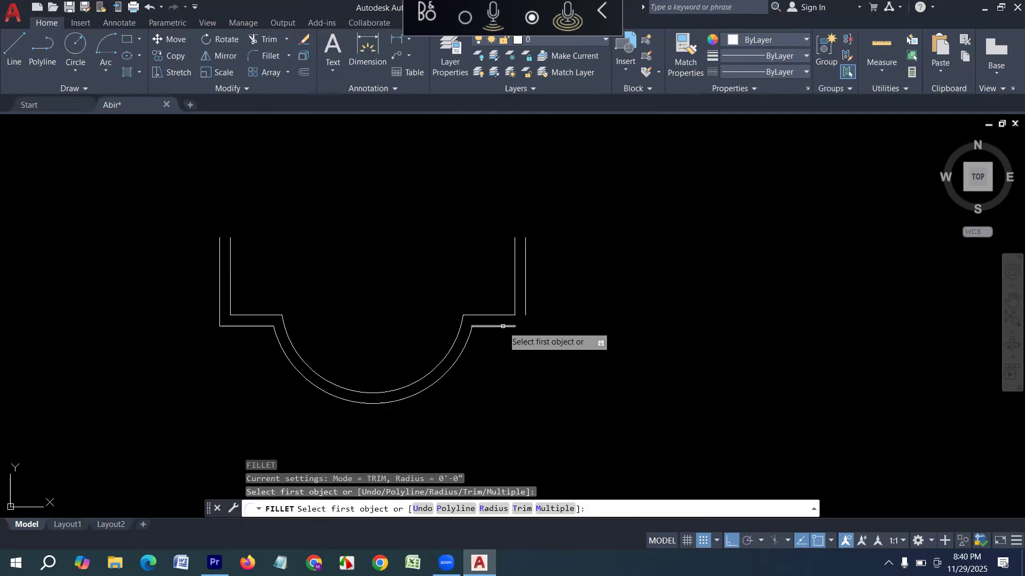
click(525, 311)
key(Escape)
key(Escape)
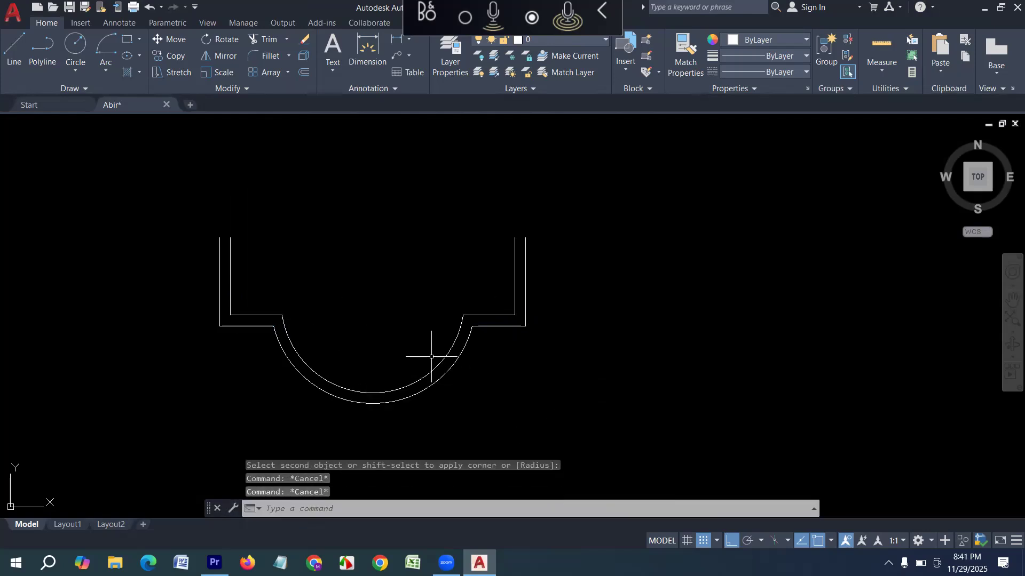
- Close the open upper end of the right-hand wall with a short line between its inner and outer faces
text(l)
key(Return)
scroll(515, 229, up, 4)
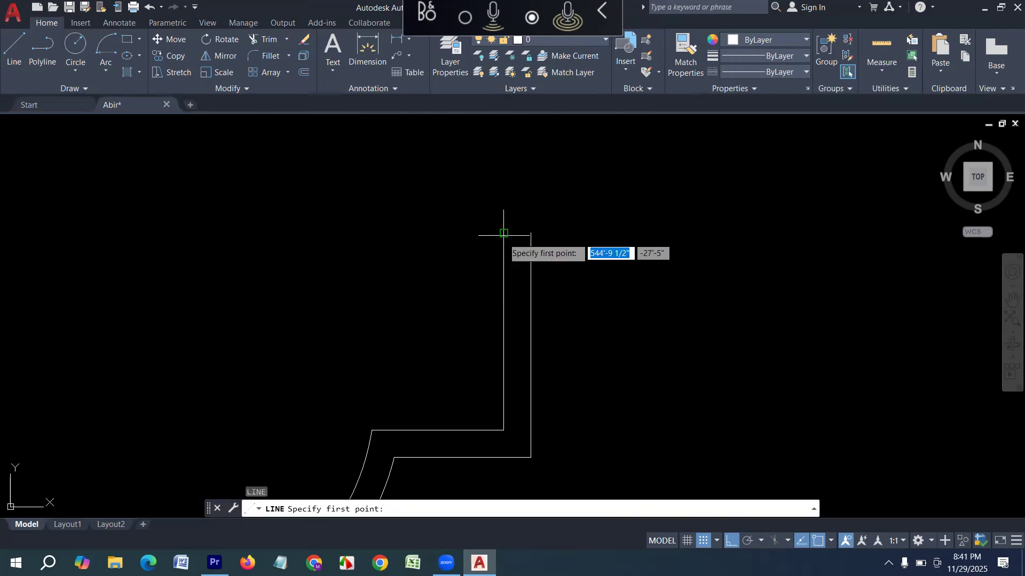
click(504, 233)
click(530, 238)
key(Return)
- Close the open upper end of the left-hand wall with a short line between its two faces
scroll(531, 278, down, 6)
scroll(368, 264, up, 4)
text(l)
key(Return)
click(313, 277)
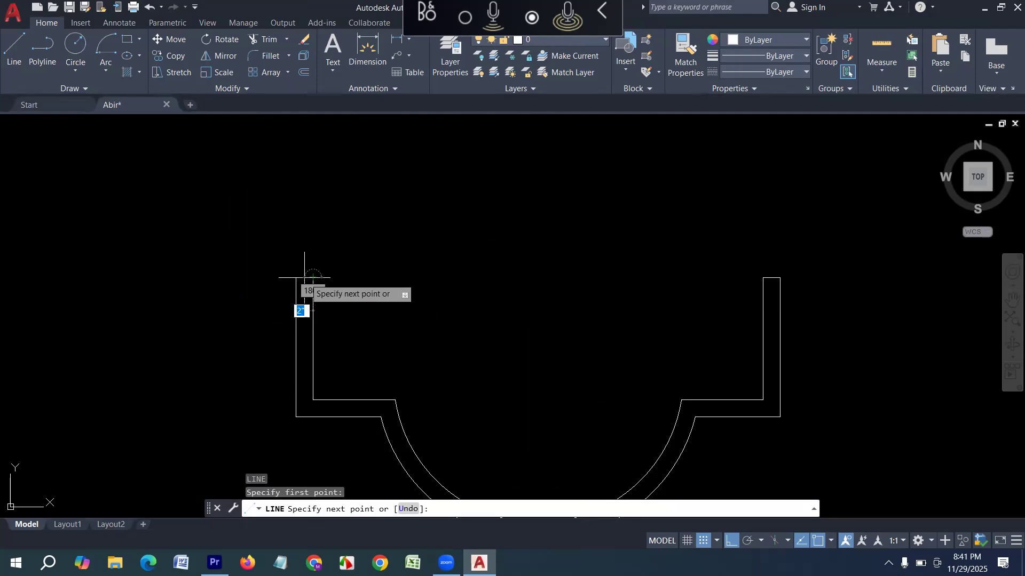
click(296, 277)
key(Return)
- Examine the finished wall outline together with the neighbouring outlines and the stair plans
scroll(212, 315, down, 3)
scroll(338, 307, up, 2)
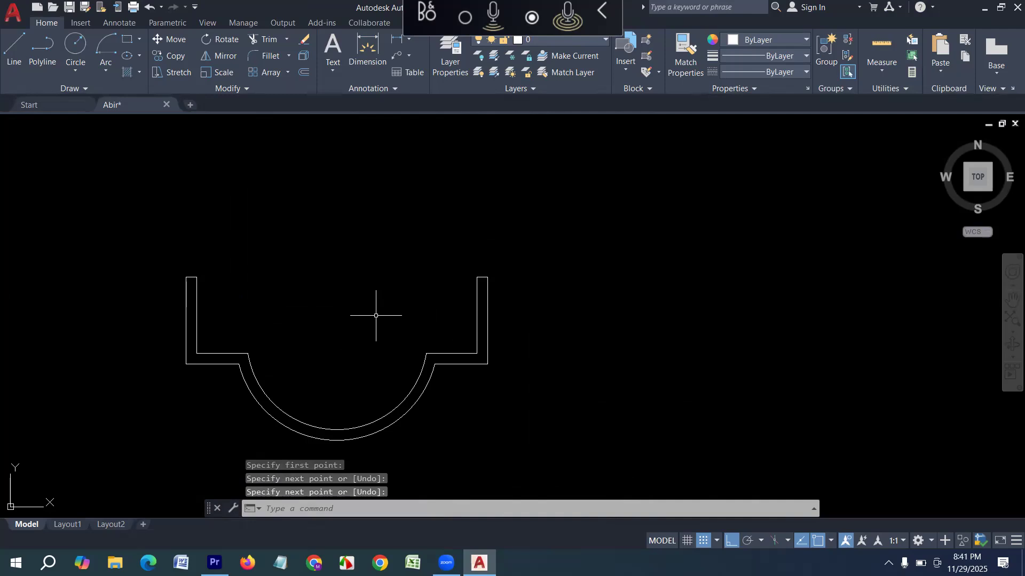
scroll(477, 271, down, 7)
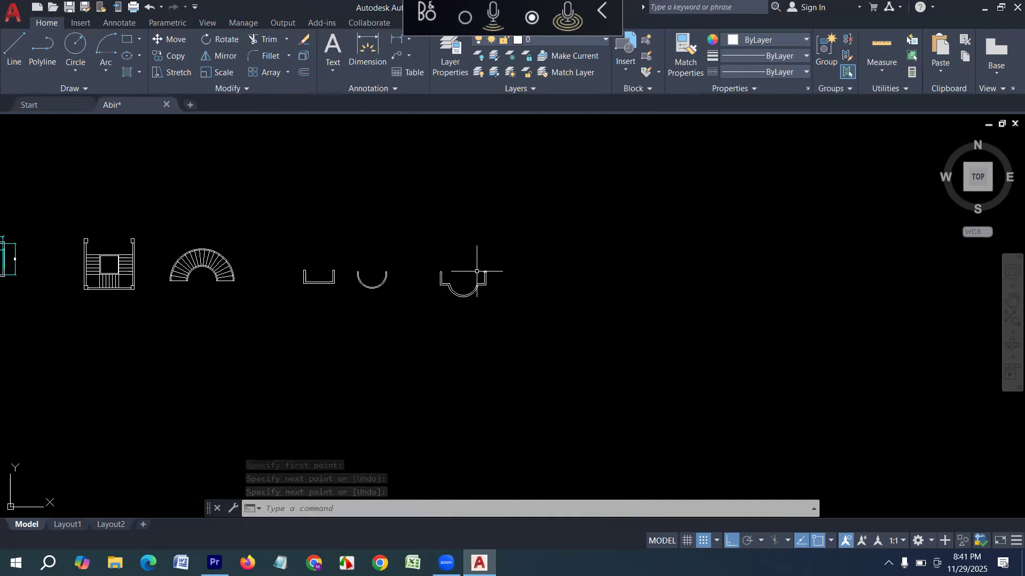
middle_drag(224, 327, 294, 336)
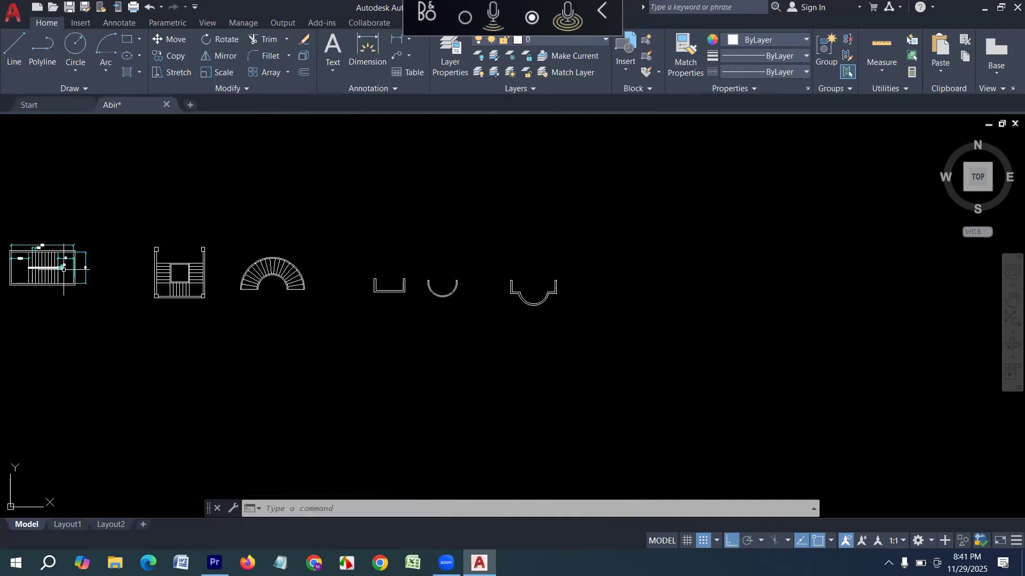
scroll(316, 275, up, 2)
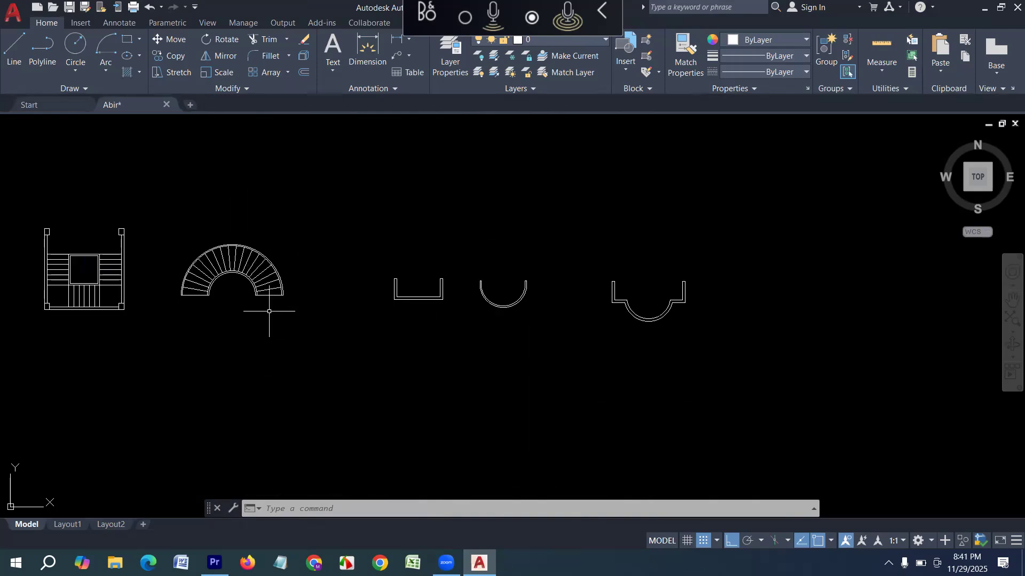
scroll(220, 295, down, 4)
scroll(264, 291, up, 2)
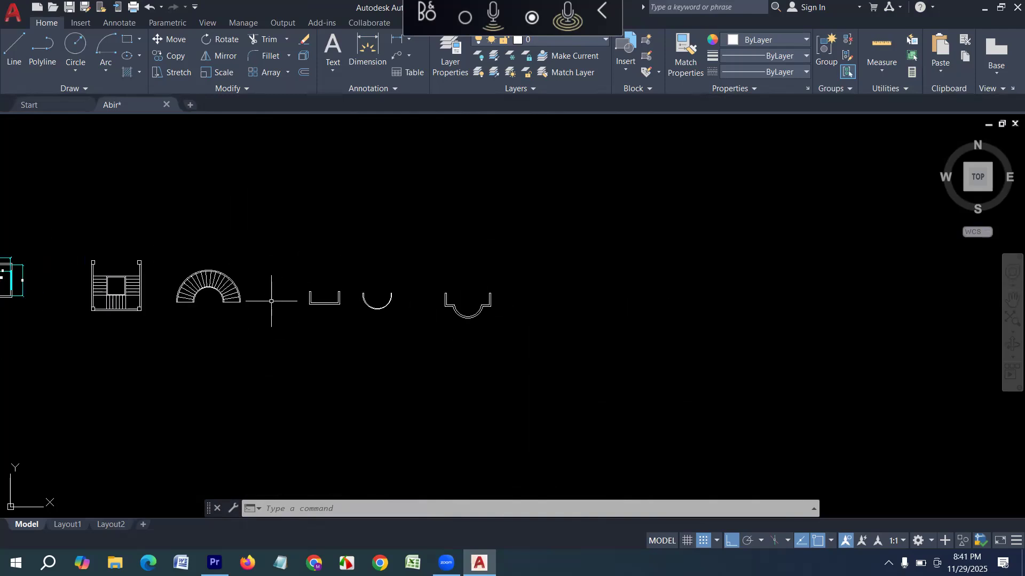
scroll(464, 309, up, 2)
scroll(301, 295, up, 2)
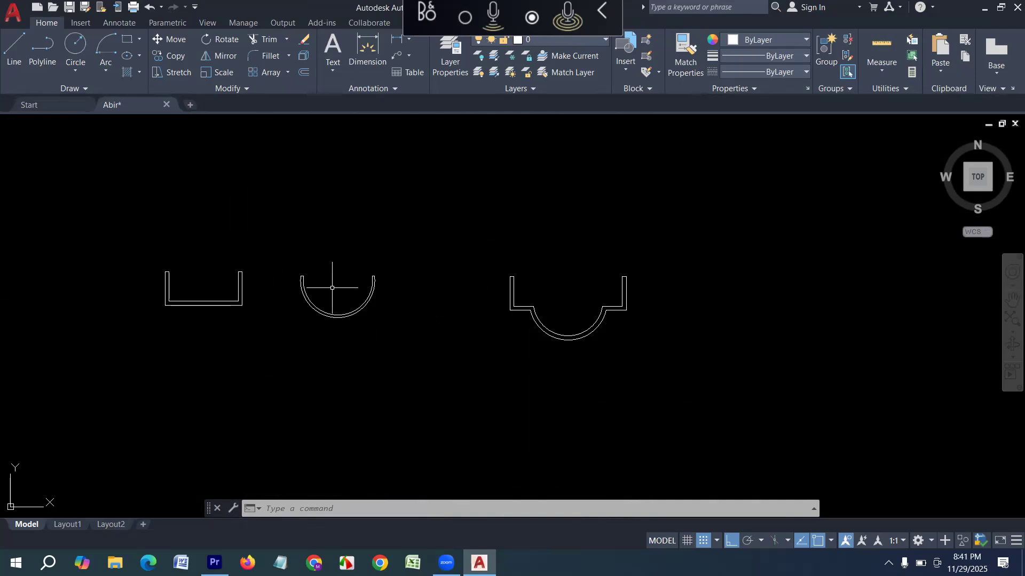
middle_drag(520, 319, 277, 327)
scroll(408, 299, up, 2)
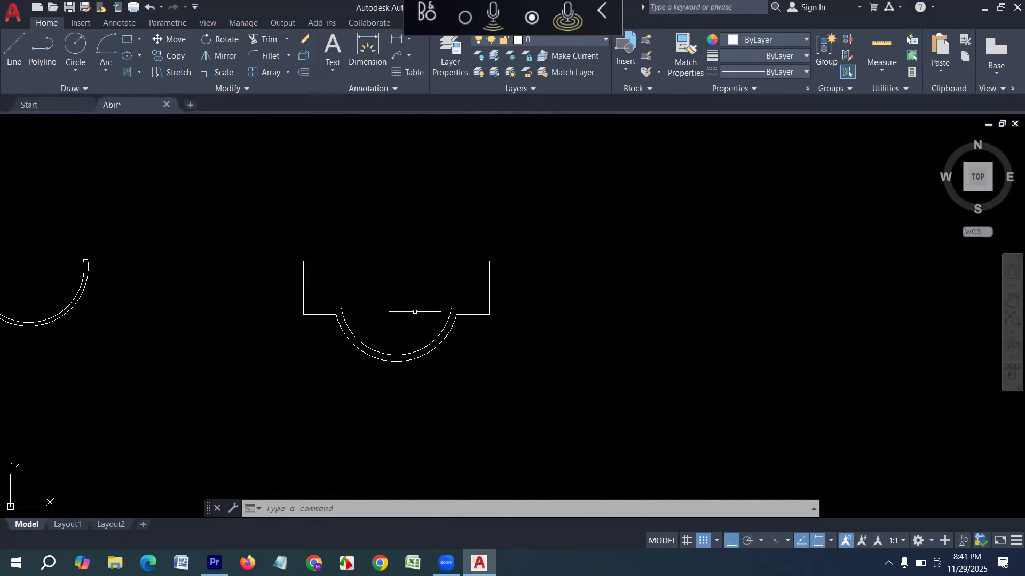